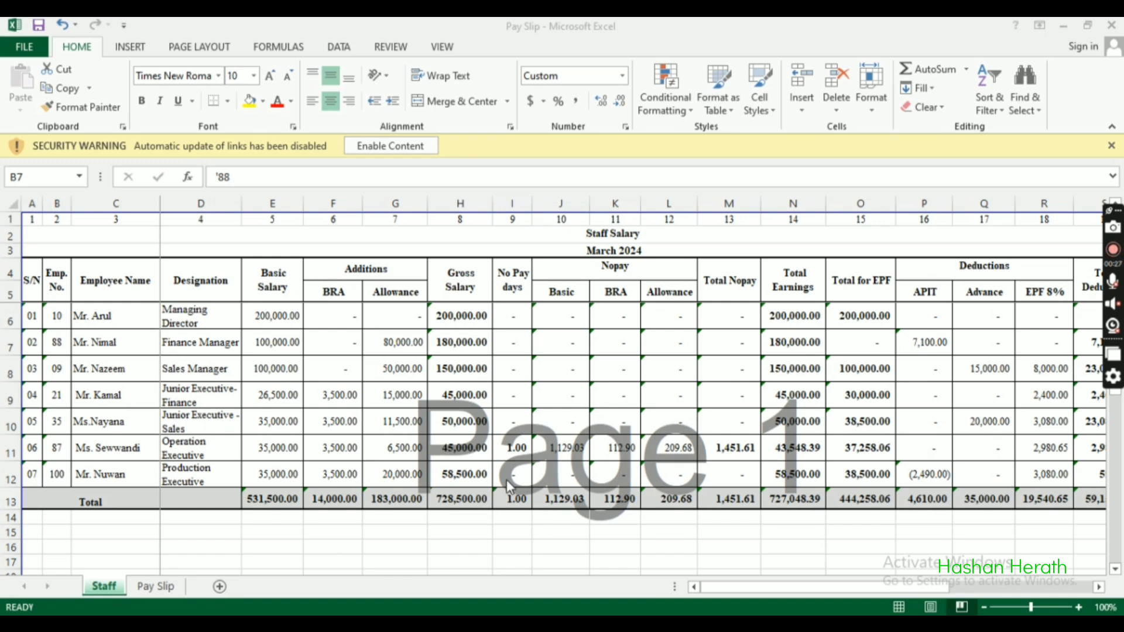
Step: Look over the Pay Slip template, including the empty cell beside Emp. No
{"action": "left_click", "coordinate": [521, 474]}
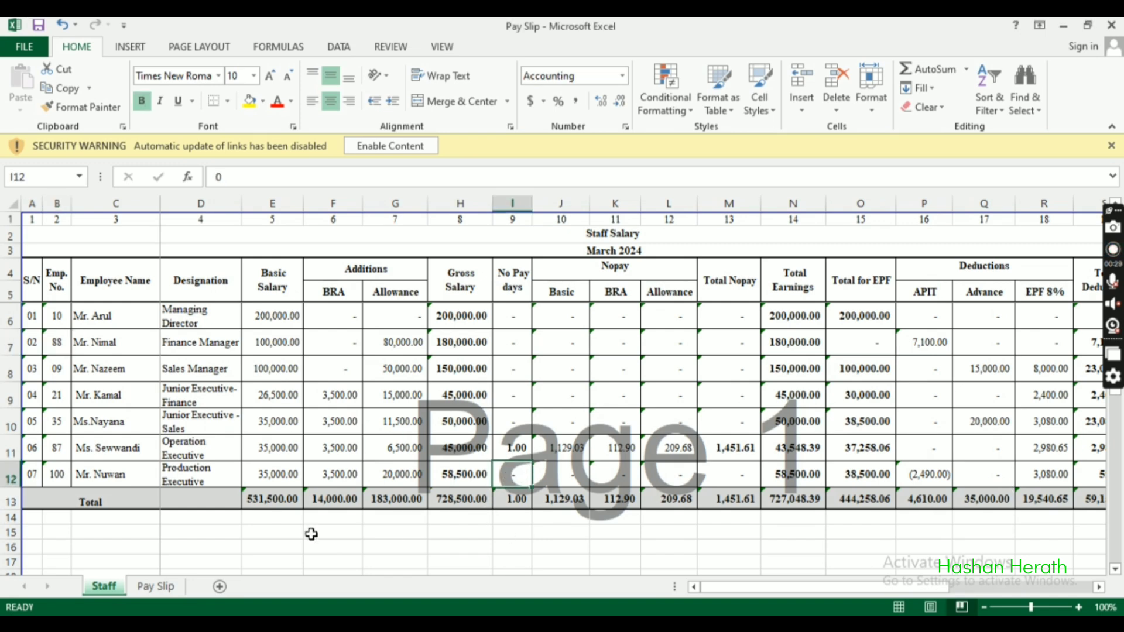
{"action": "left_click", "coordinate": [155, 586]}
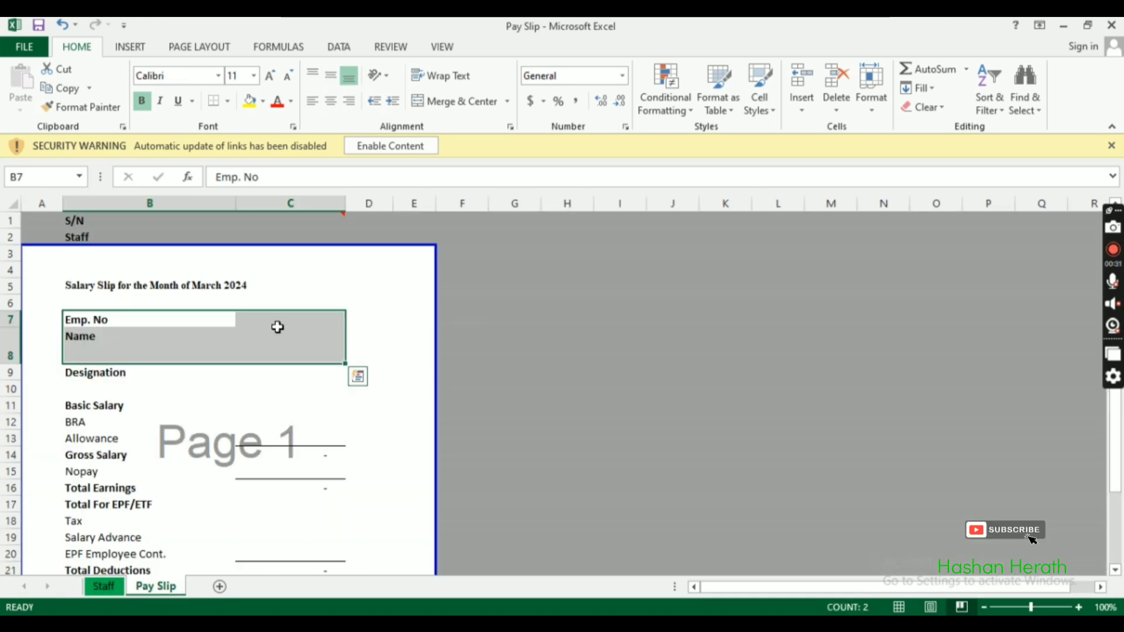
{"action": "left_click", "coordinate": [278, 327]}
{"action": "scroll", "coordinate": [167, 453], "scroll_direction": "down", "scroll_amount": 3}
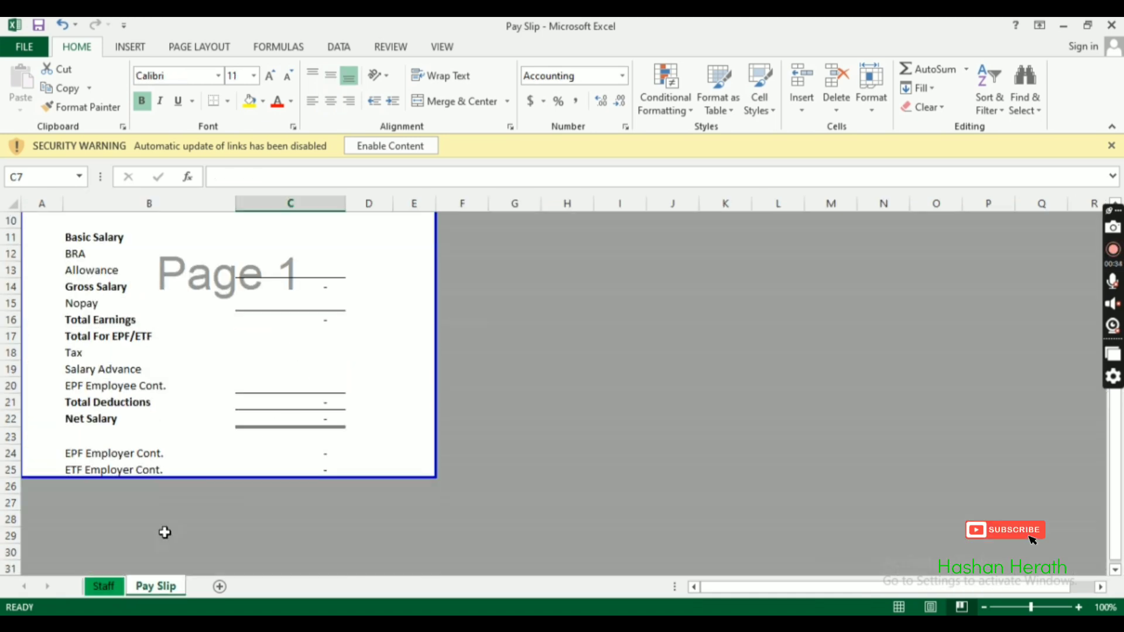
{"action": "scroll", "coordinate": [135, 527], "scroll_direction": "up", "scroll_amount": 3}
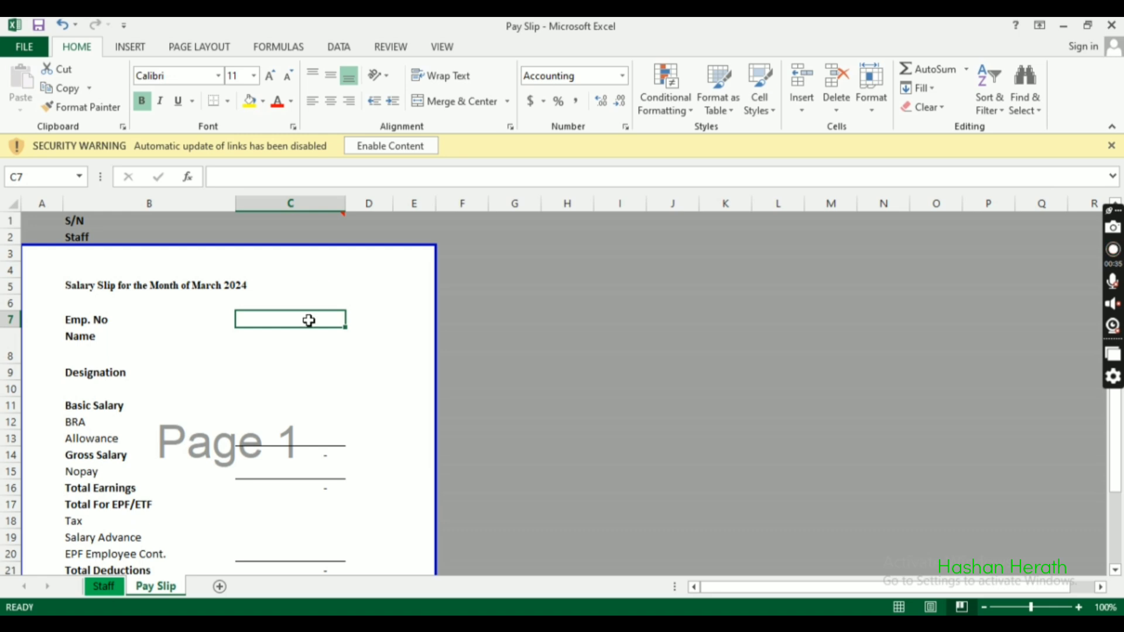
Step: On the Staff sheet, review the S/N, Emp. No., name, designation, basic and allowance columns
{"action": "left_click", "coordinate": [105, 586]}
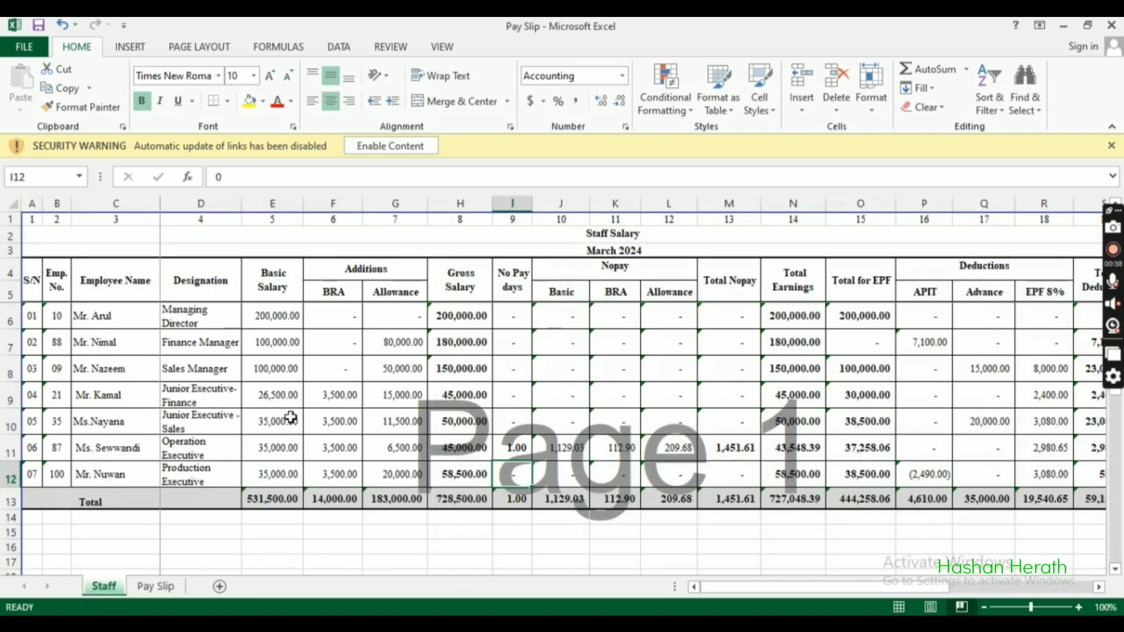
{"action": "left_click", "coordinate": [37, 287]}
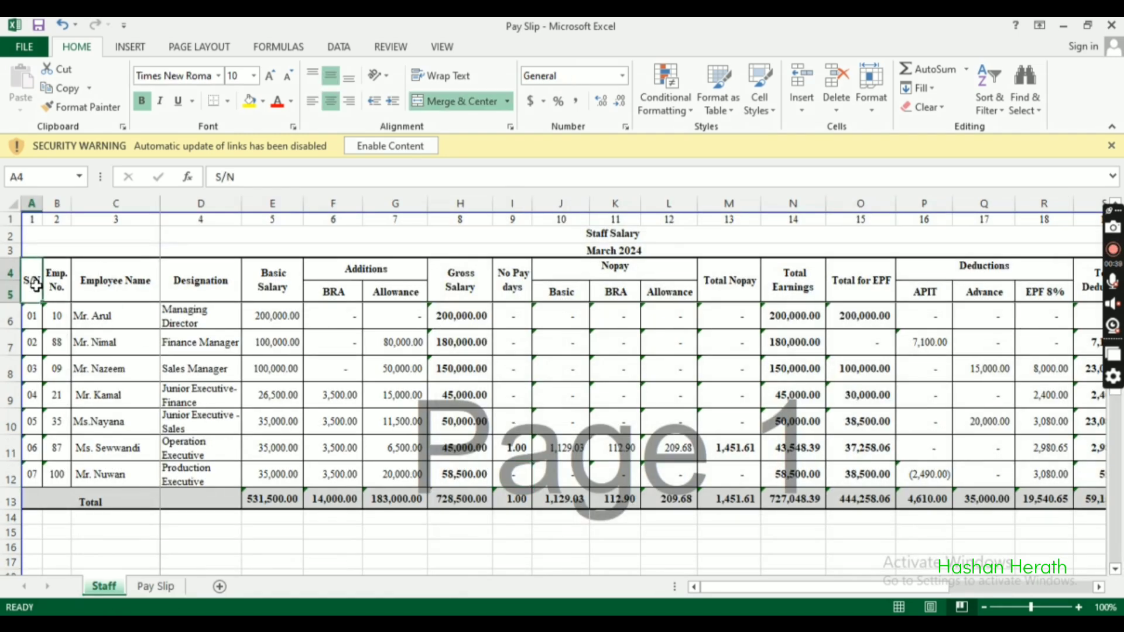
{"action": "left_click", "coordinate": [32, 314]}
{"action": "left_click", "coordinate": [59, 284]}
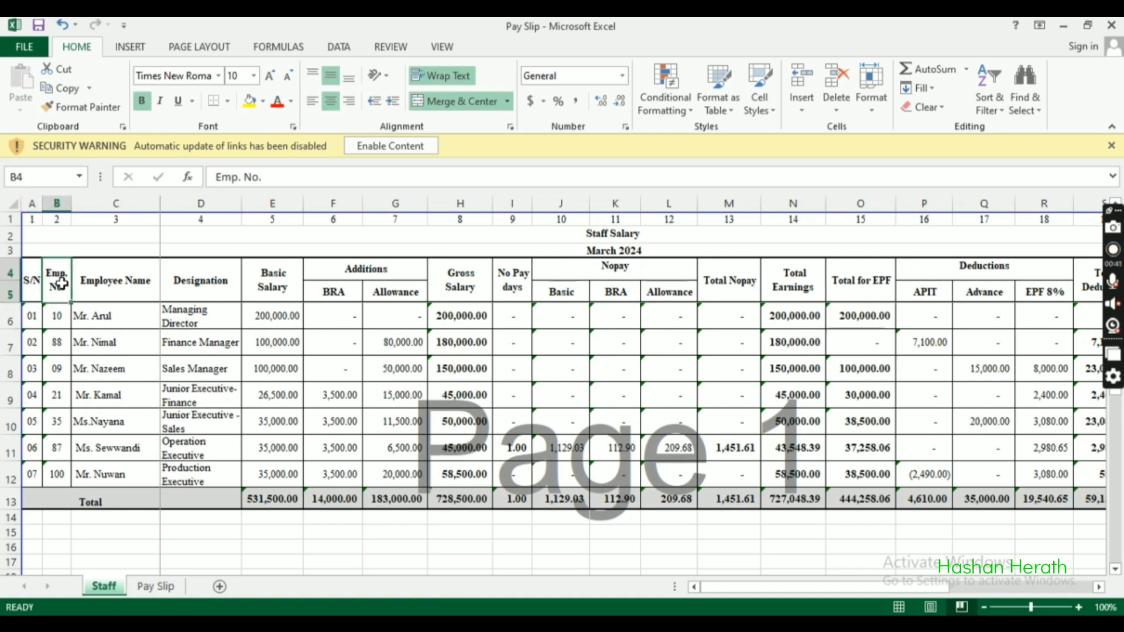
{"action": "left_click", "coordinate": [140, 284]}
{"action": "left_click", "coordinate": [135, 313]}
{"action": "left_click", "coordinate": [193, 283]}
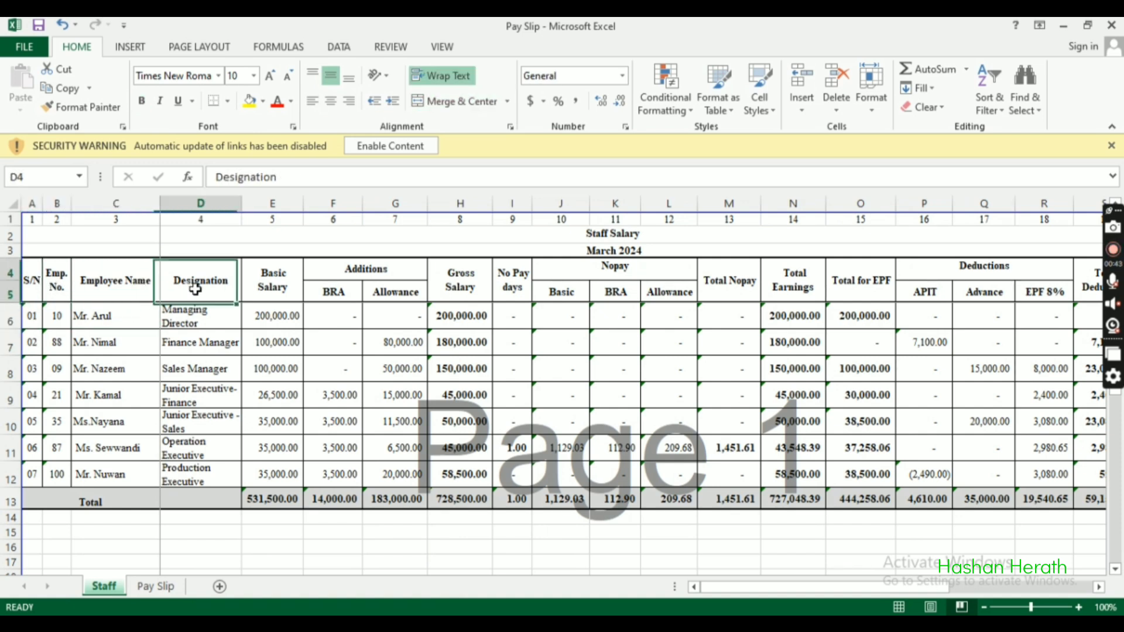
{"action": "left_click", "coordinate": [210, 325]}
{"action": "left_click", "coordinate": [270, 316]}
{"action": "left_click", "coordinate": [407, 320]}
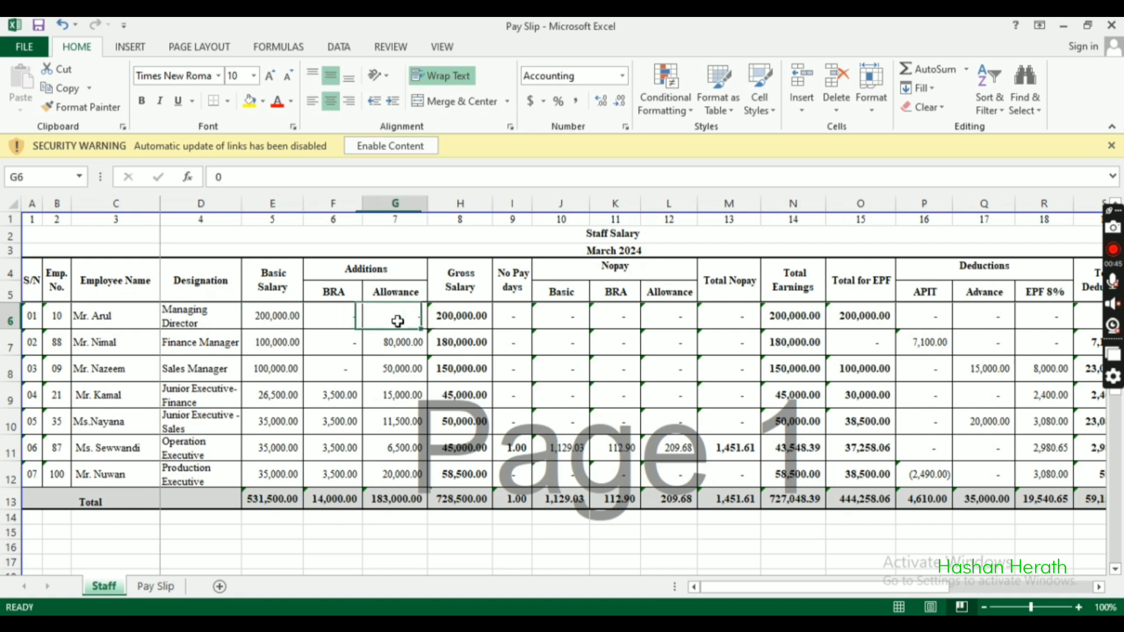
Step: Inspect the gross salary formula, no-pay figures, total earnings formula and deductions for the first employee
{"action": "left_click", "coordinate": [463, 318]}
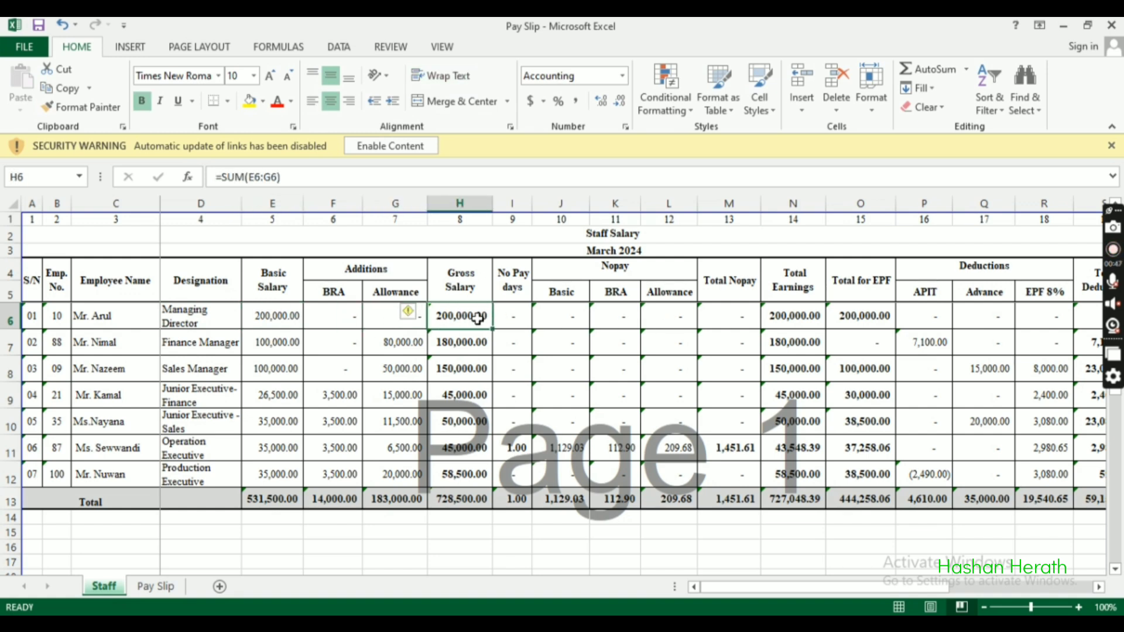
{"action": "left_click_drag", "start_coordinate": [527, 320], "coordinate": [686, 322]}
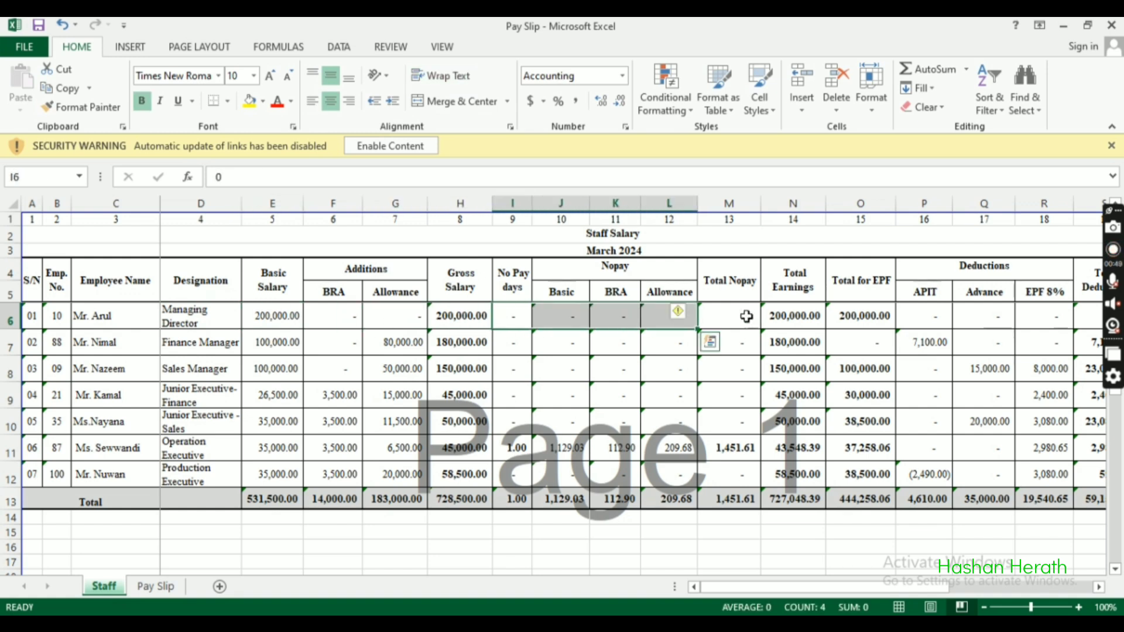
{"action": "left_click", "coordinate": [794, 316]}
{"action": "left_click_drag", "start_coordinate": [926, 316], "coordinate": [1071, 325]}
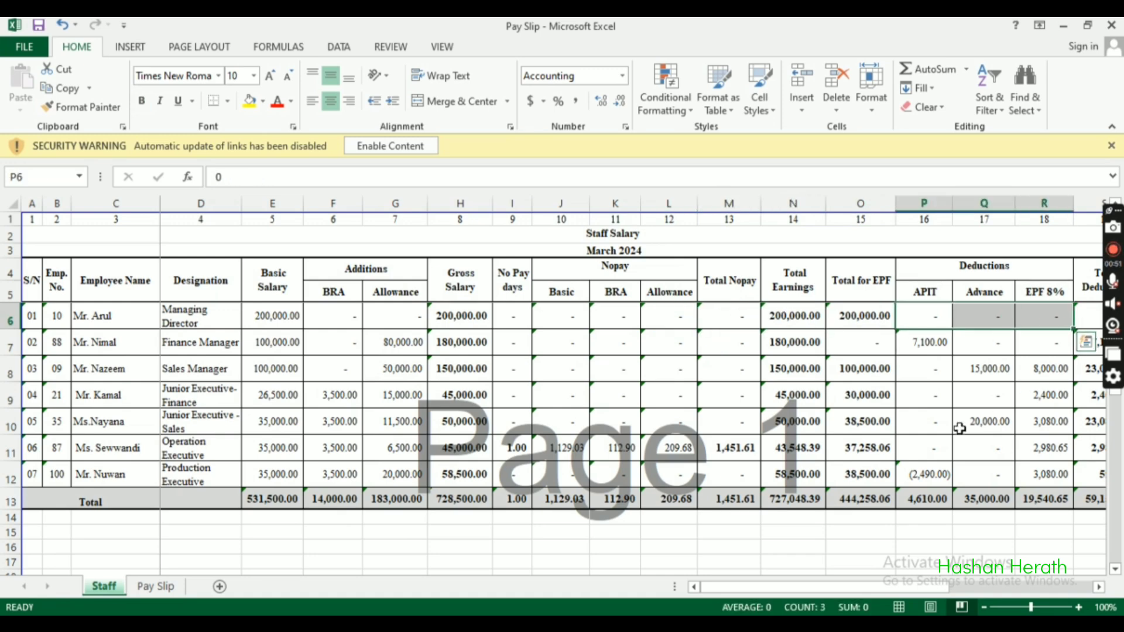
{"action": "mouse_move", "coordinate": [826, 588]}
{"action": "left_mouse_down"}
{"action": "mouse_move", "coordinate": [900, 595]}
{"action": "mouse_move", "coordinate": [823, 595]}
{"action": "left_mouse_up"}
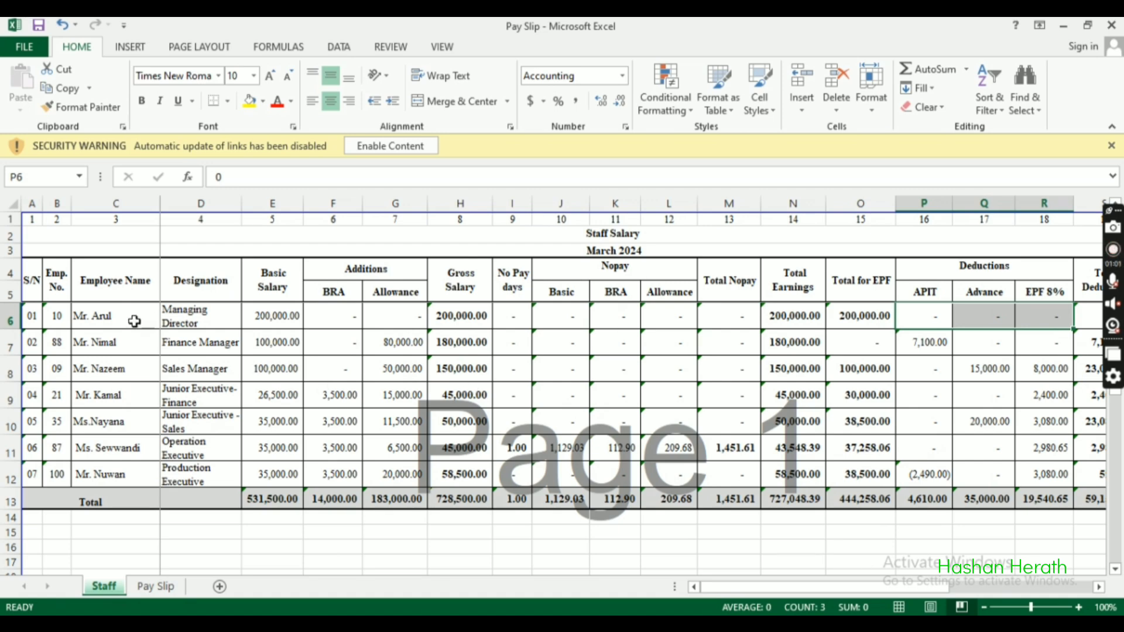
{"action": "left_click", "coordinate": [156, 591]}
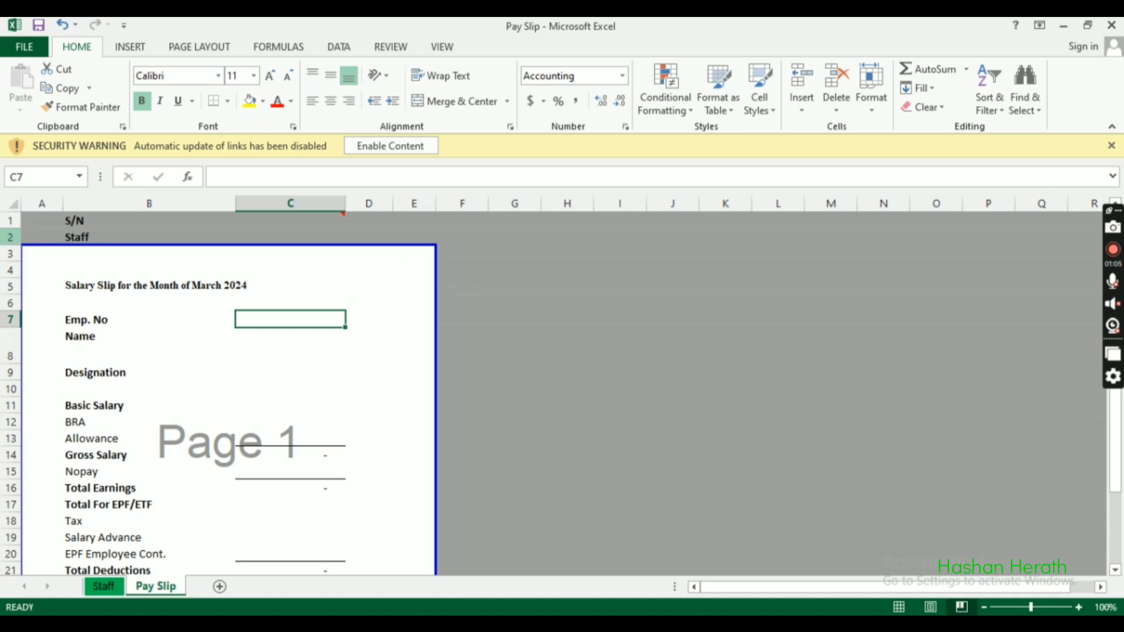
{"action": "left_click", "coordinate": [80, 221]}
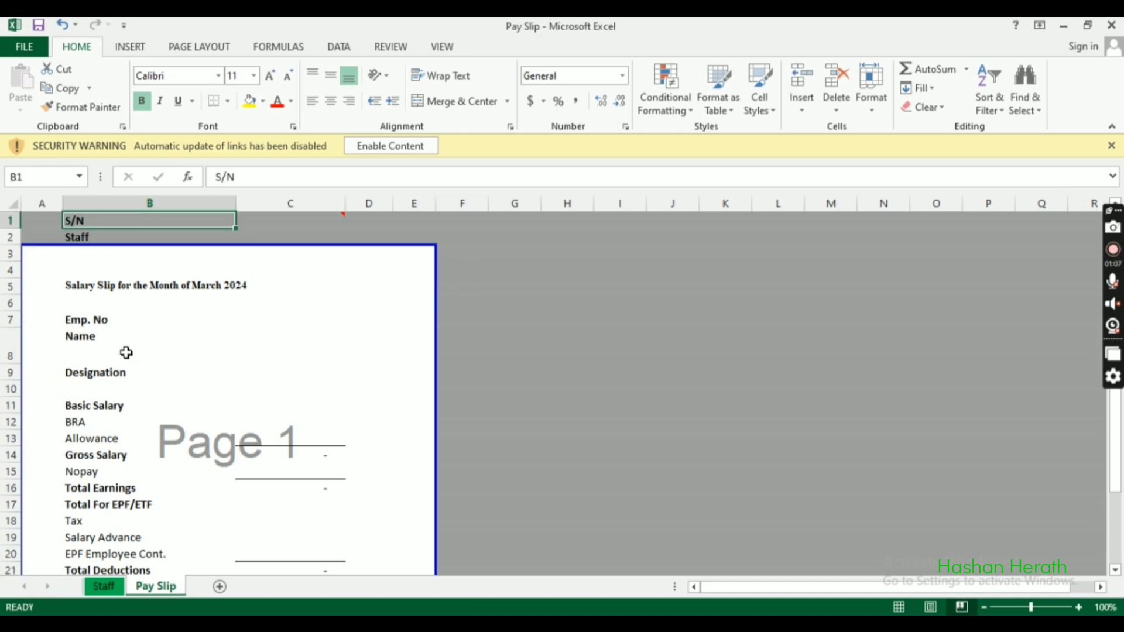
{"action": "left_click", "coordinate": [85, 322]}
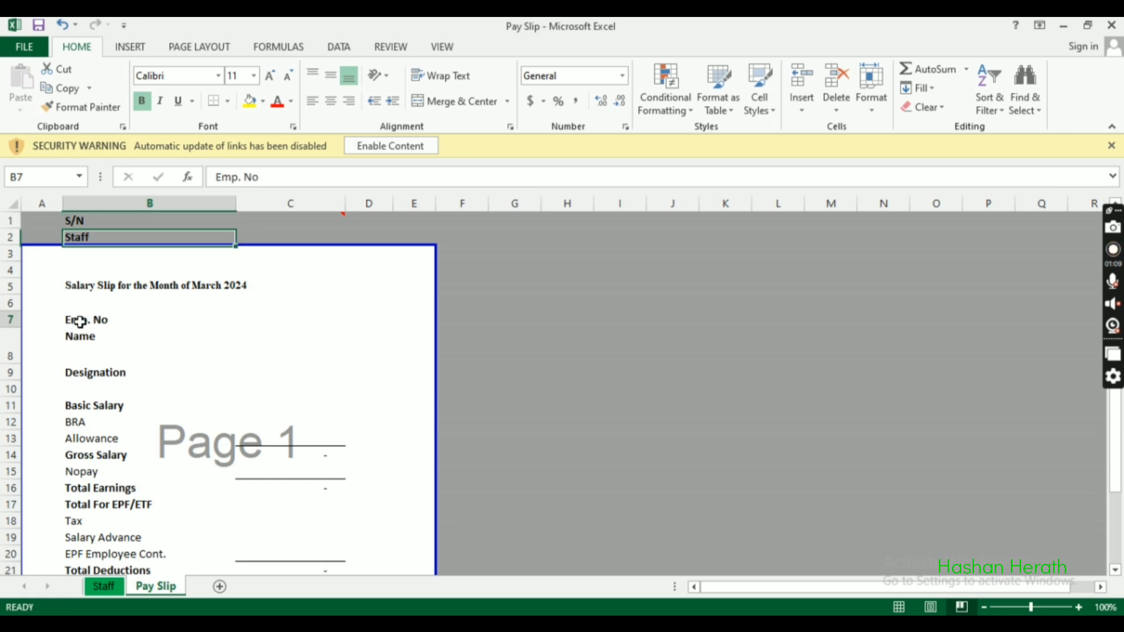
{"action": "left_click", "coordinate": [283, 319]}
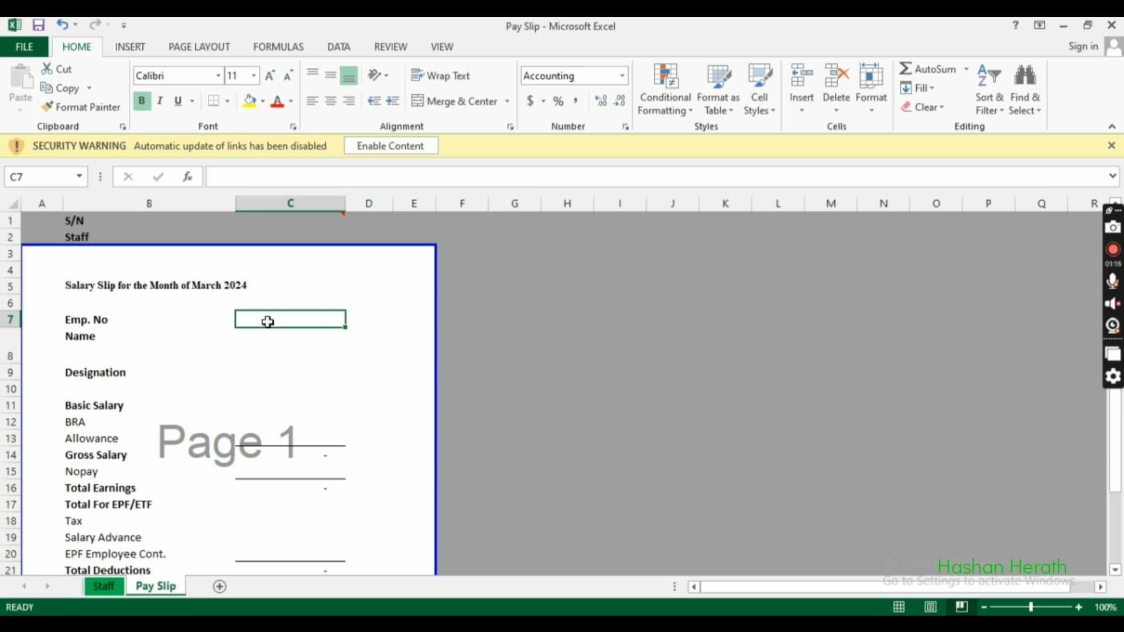
{"action": "left_click", "coordinate": [107, 590]}
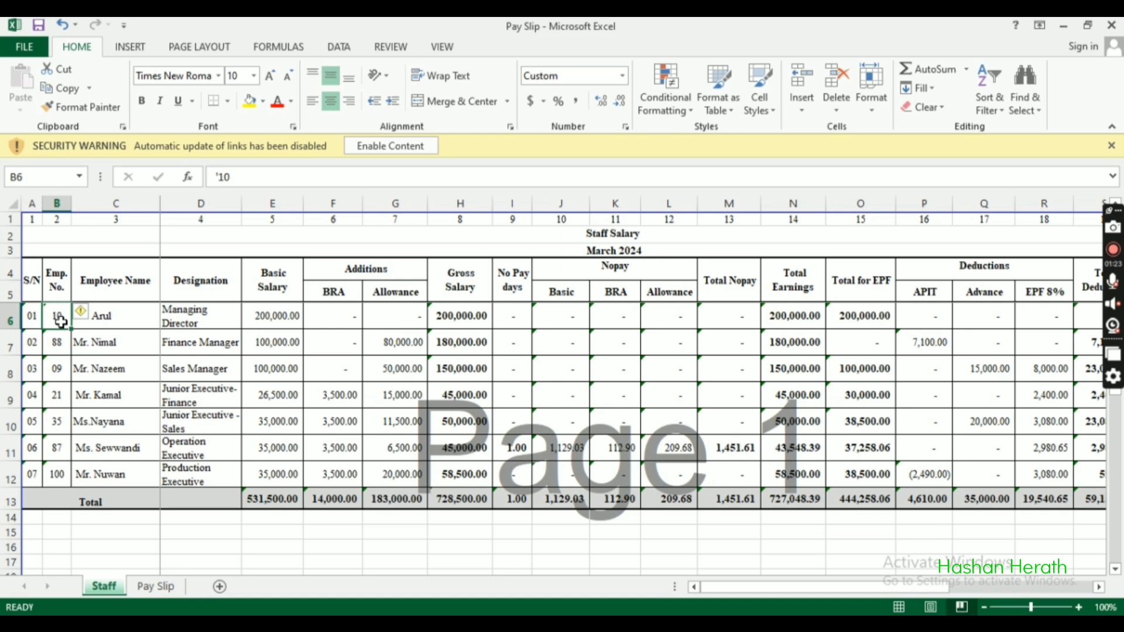
{"action": "left_click", "coordinate": [149, 587]}
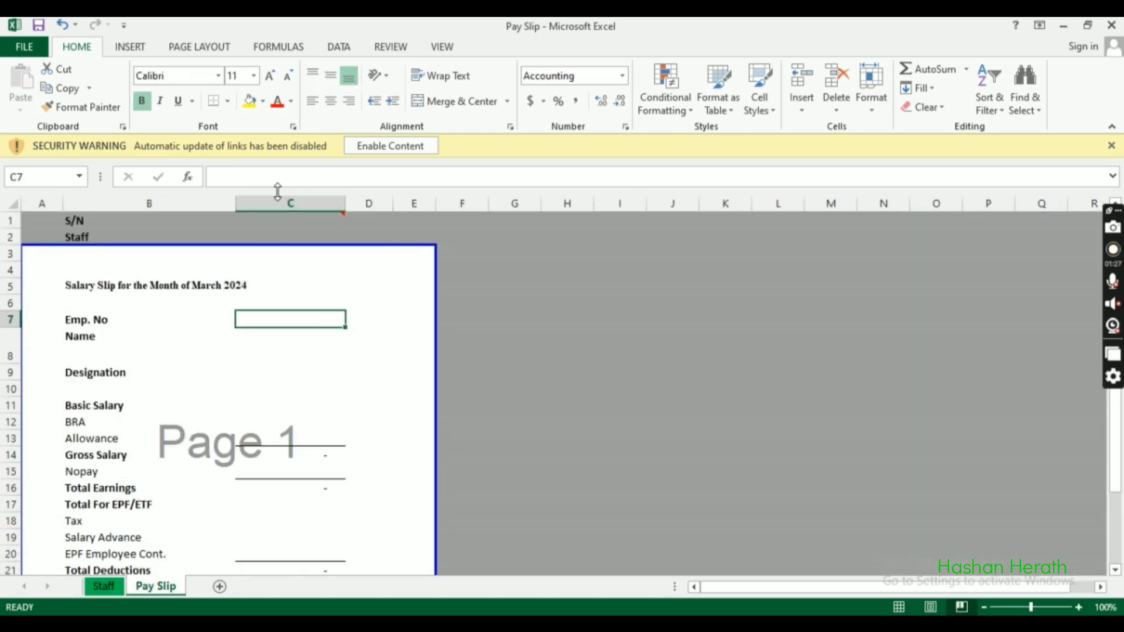
Step: Begin a =VLOOKUP( formula in the Pay Slip's Emp. No cell C7
{"action": "left_click", "coordinate": [217, 177]}
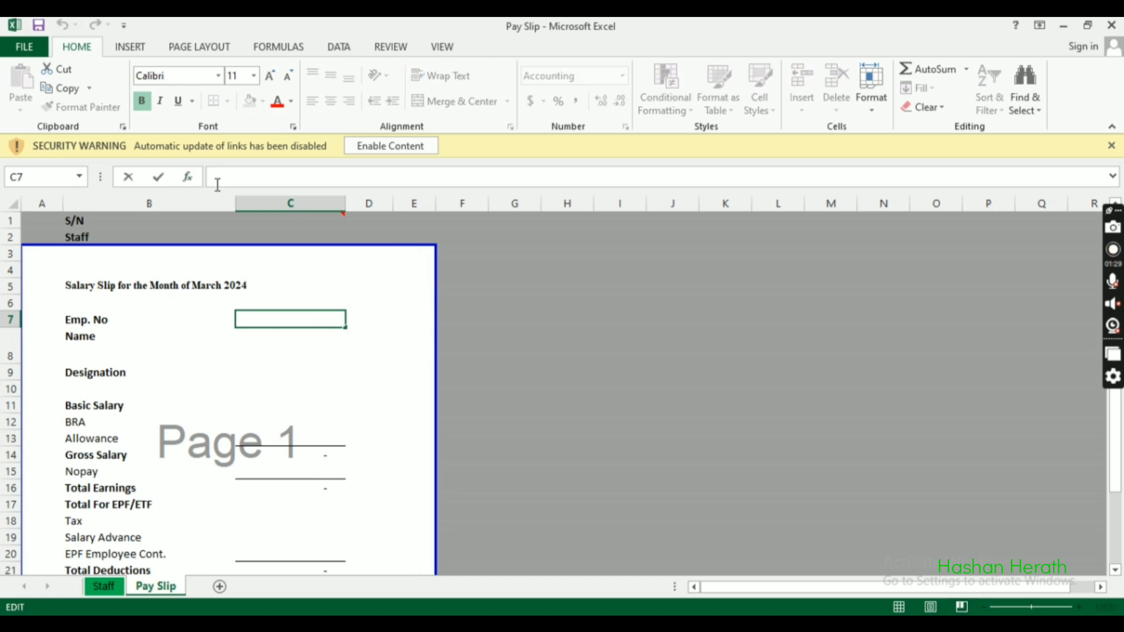
{"action": "type", "text": "="}
{"action": "key", "text": "BackSpace"}
{"action": "type", "text": "=V"}
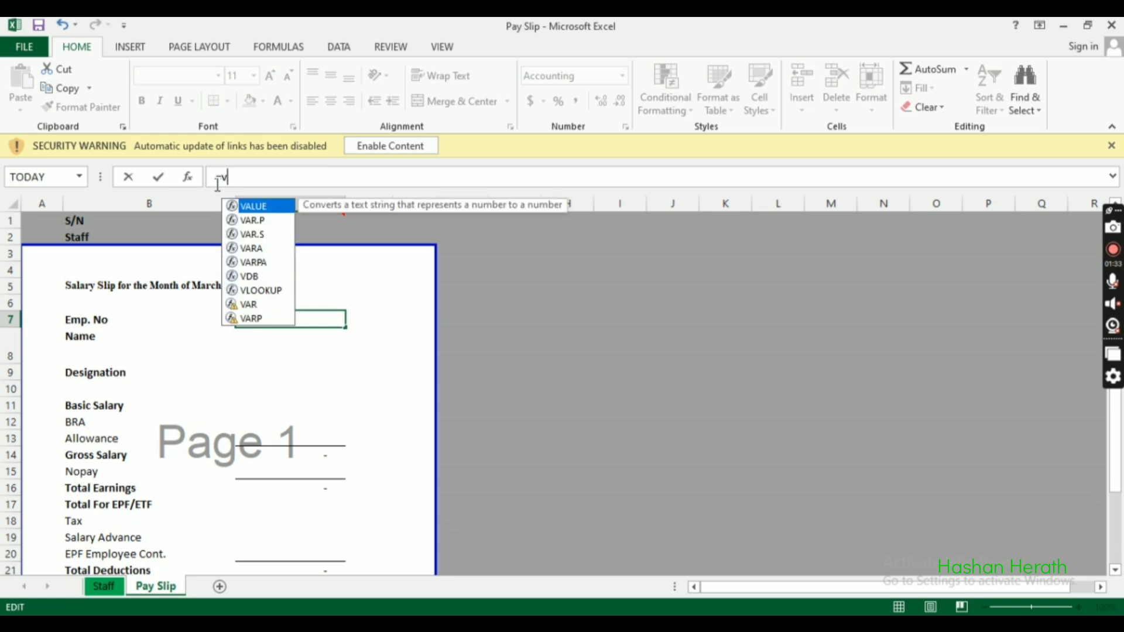
{"action": "type", "text": "l"}
{"action": "key", "text": "Tab"}
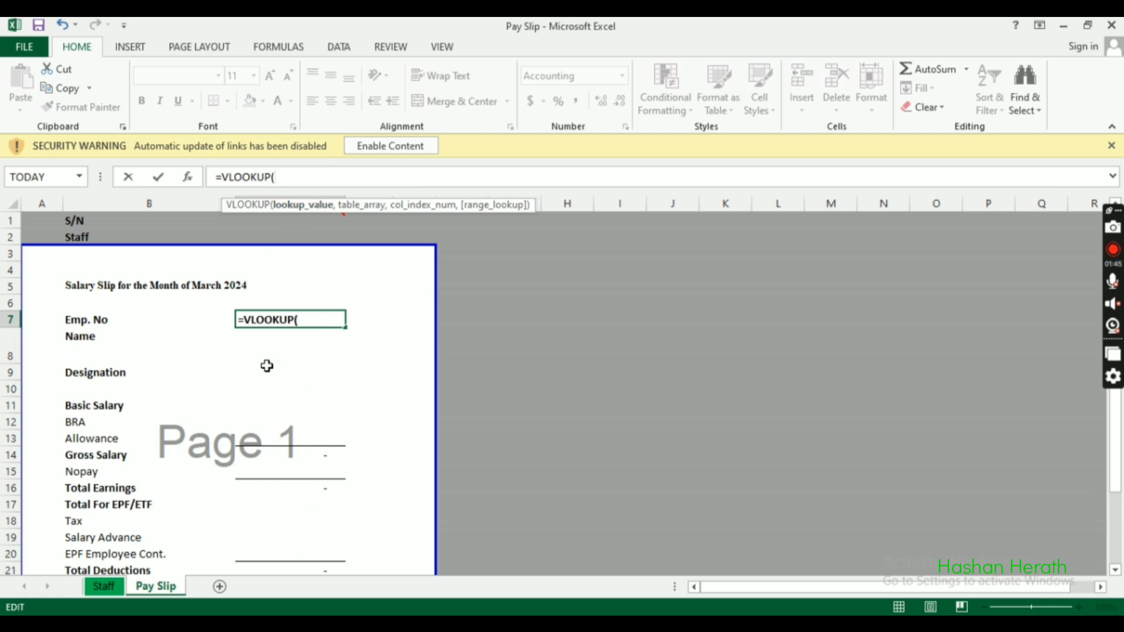
Step: Try Staff cell A6 as the lookup value, then delete the mistaken sheet references
{"action": "left_click", "coordinate": [99, 586]}
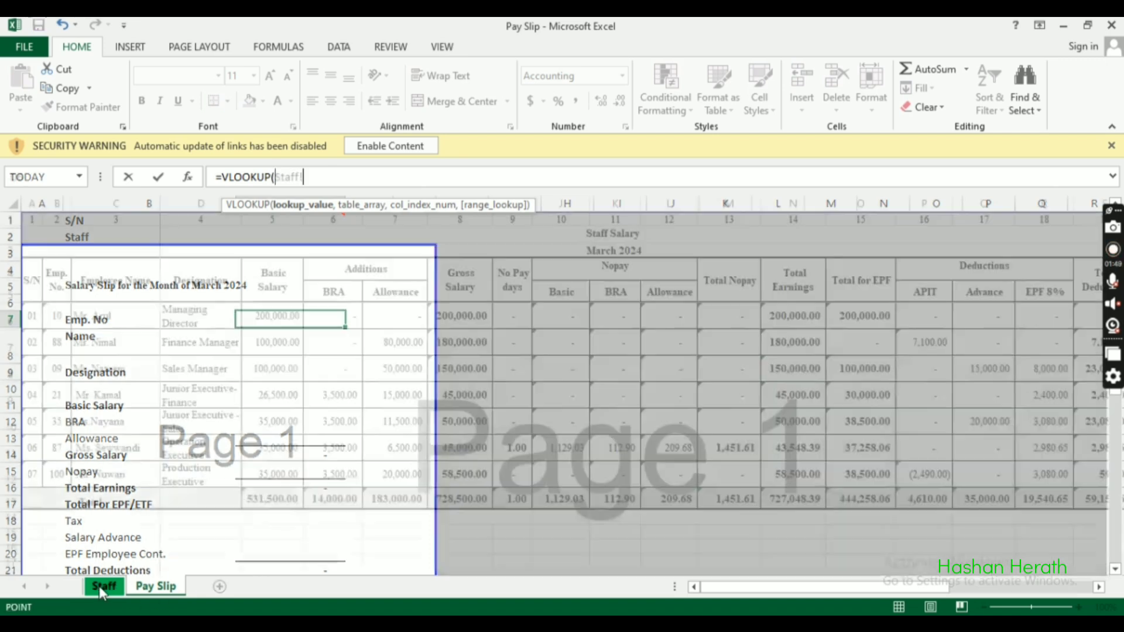
{"action": "left_click", "coordinate": [34, 314]}
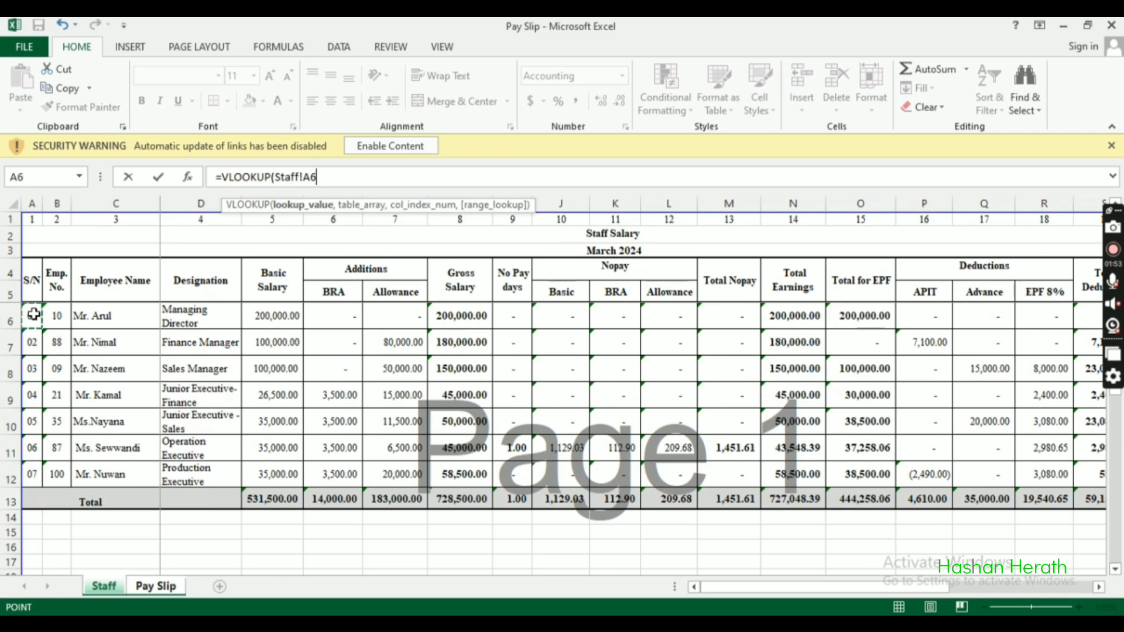
{"action": "left_click", "coordinate": [143, 586]}
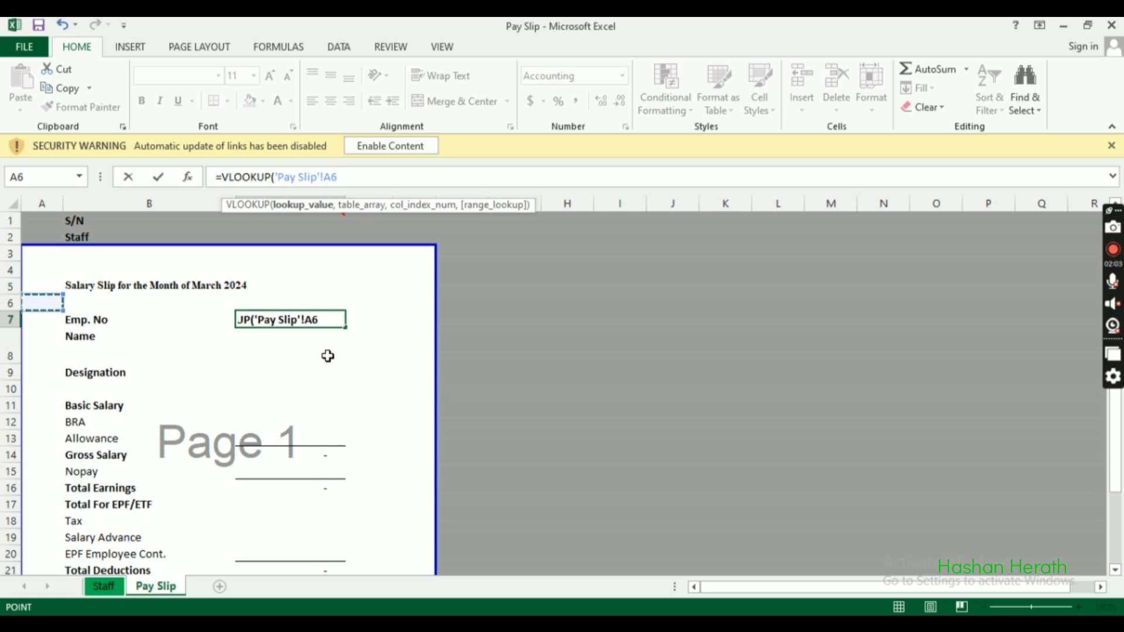
{"action": "key", "text": "BackSpace"}
{"action": "key", "text": "BackSpace"}
{"action": "key", "text": "BackSpace"}
{"action": "key", "text": "BackSpace"}
{"action": "key", "text": "BackSpace"}
{"action": "key", "text": "BackSpace"}
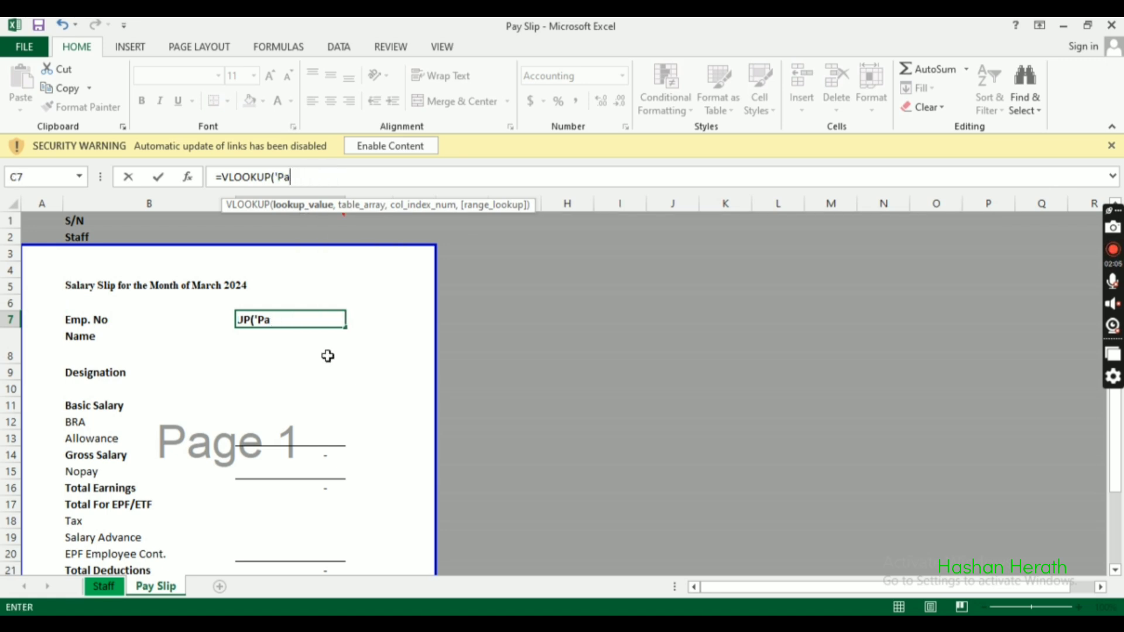
{"action": "key", "text": "BackSpace"}
{"action": "key", "text": "BackSpace"}
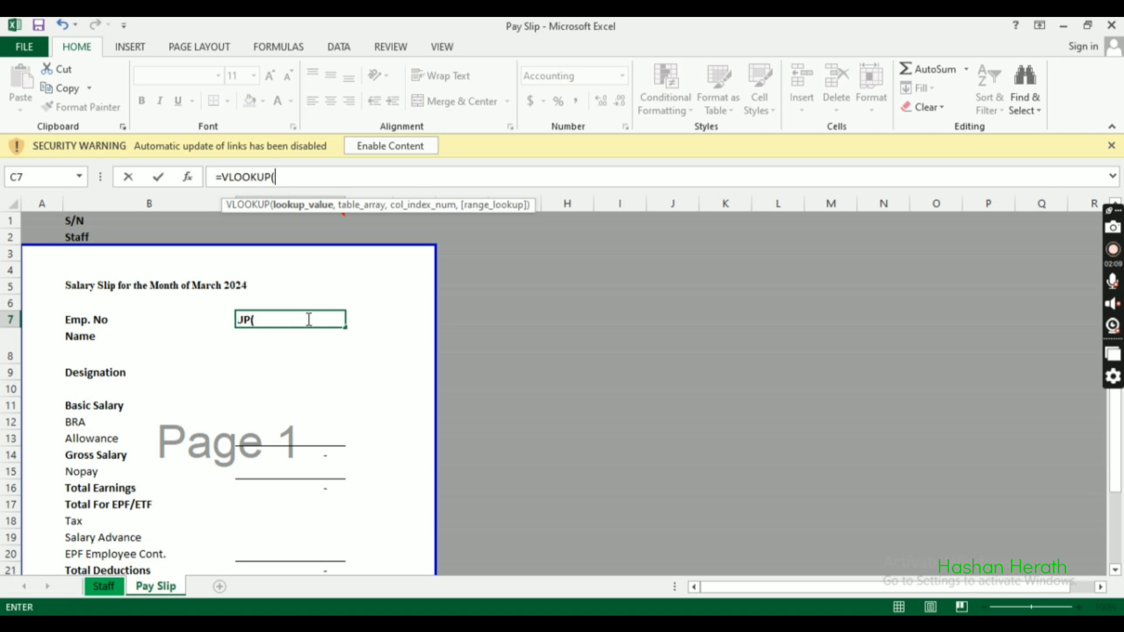
Step: Use Staff!A6 as lookup value and the absolute table range Staff!$A$6:$T$12
{"action": "left_click", "coordinate": [104, 586]}
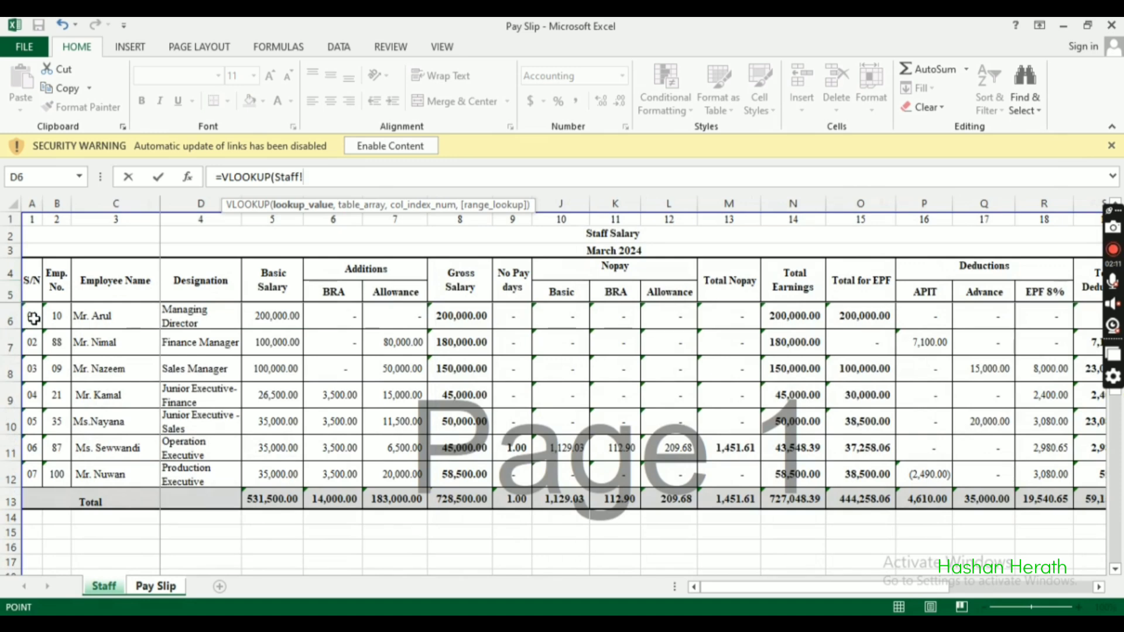
{"action": "left_click", "coordinate": [33, 317]}
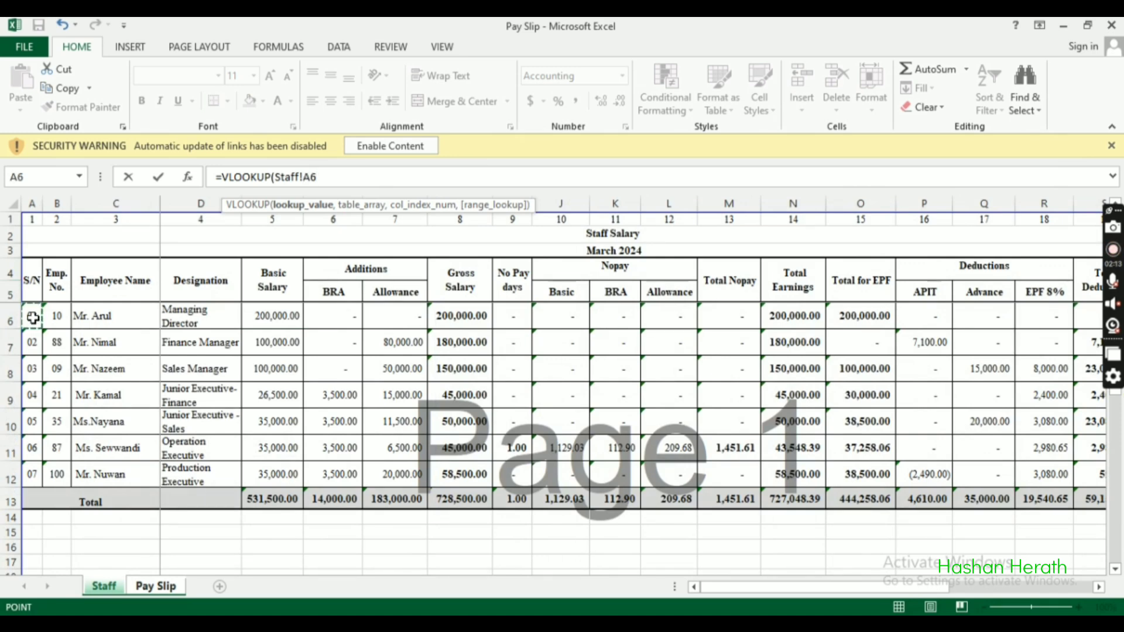
{"action": "type", "text": ","}
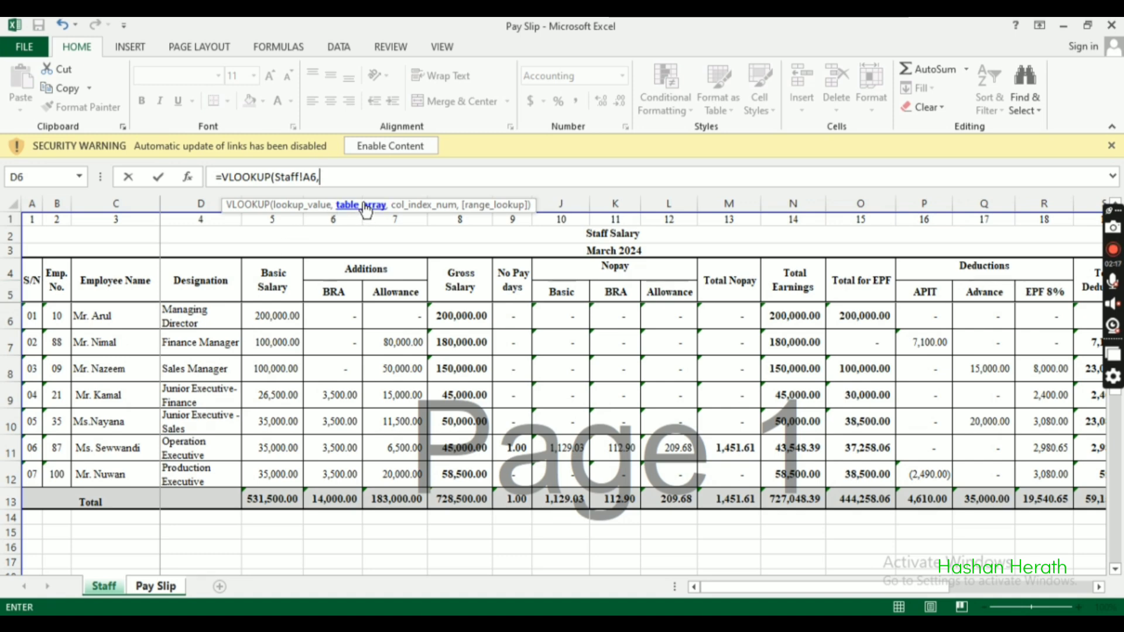
{"action": "left_click_drag", "start_coordinate": [27, 275], "coordinate": [1056, 475]}
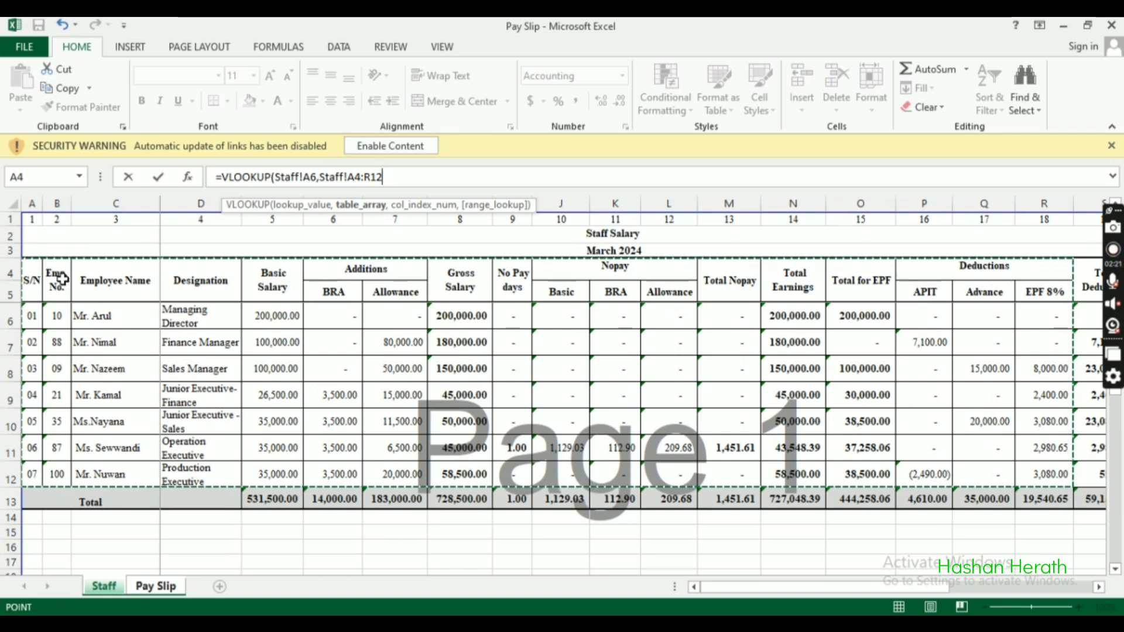
{"action": "left_click_drag", "start_coordinate": [32, 317], "coordinate": [988, 472]}
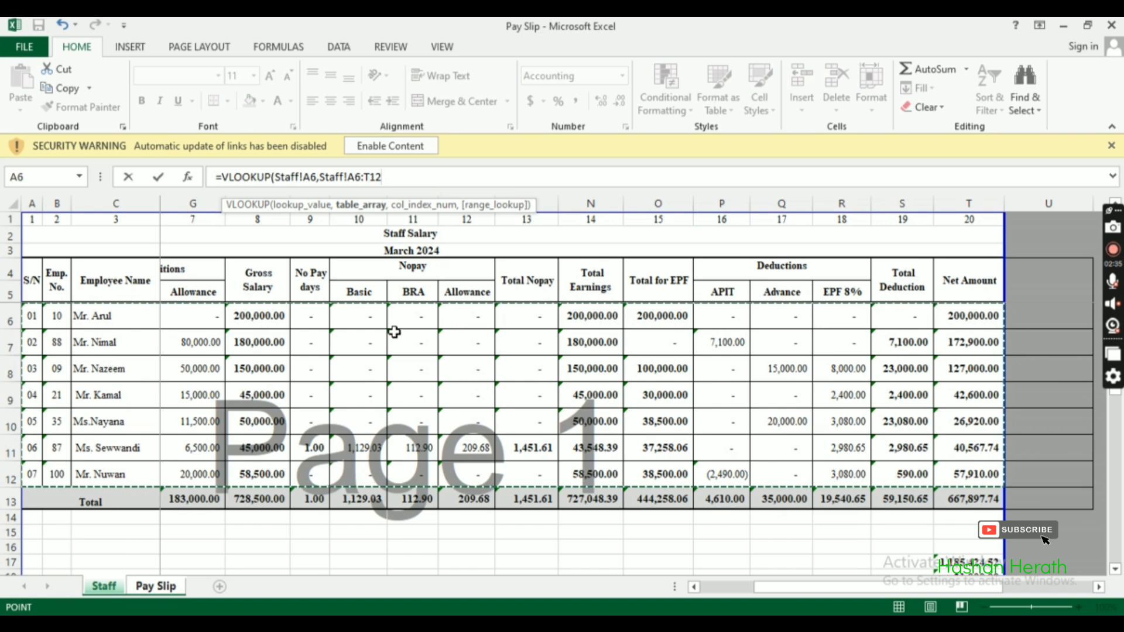
{"action": "key", "text": "F4"}
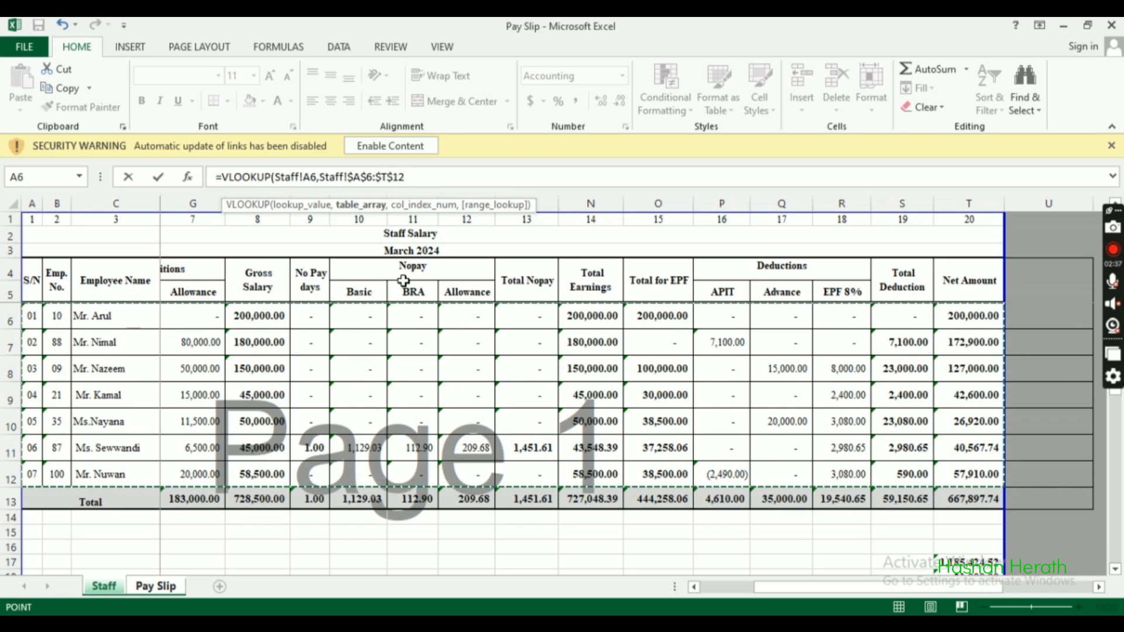
{"action": "type", "text": ","}
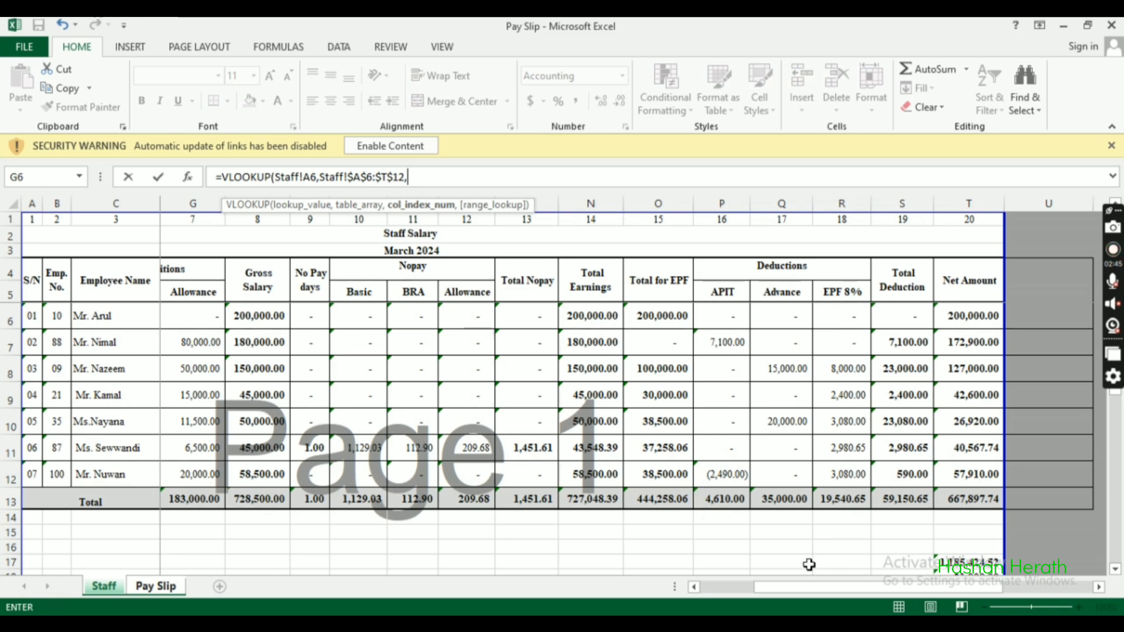
Step: Remove the stray Staff! reference and add column index 2 with FALSE for exact match
{"action": "left_click_drag", "start_coordinate": [801, 591], "coordinate": [696, 591]}
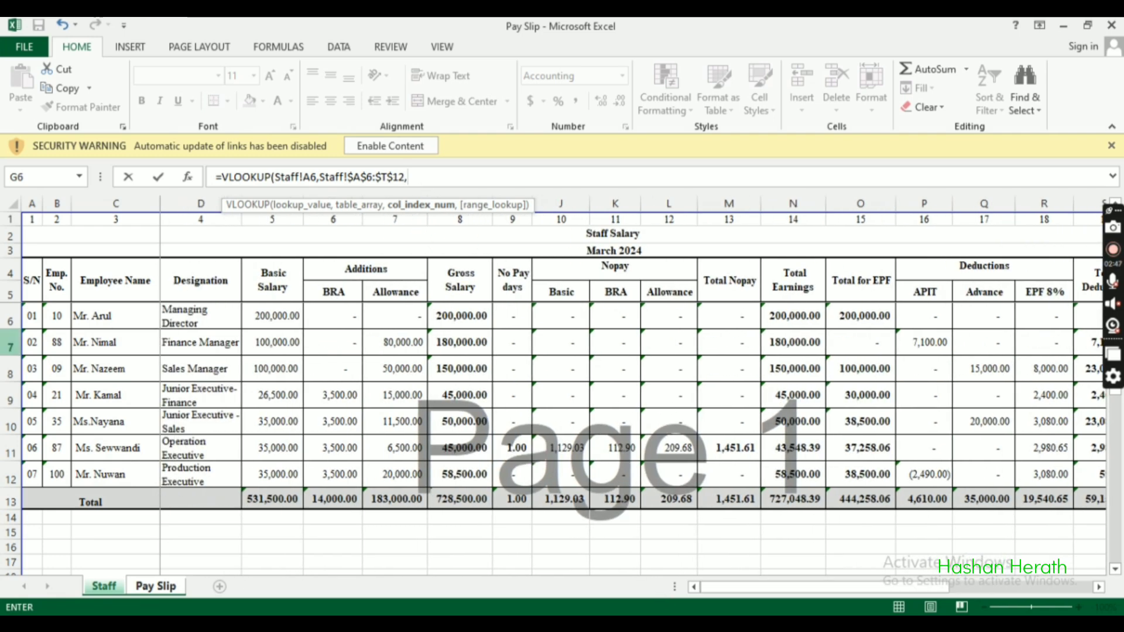
{"action": "left_click", "coordinate": [168, 588]}
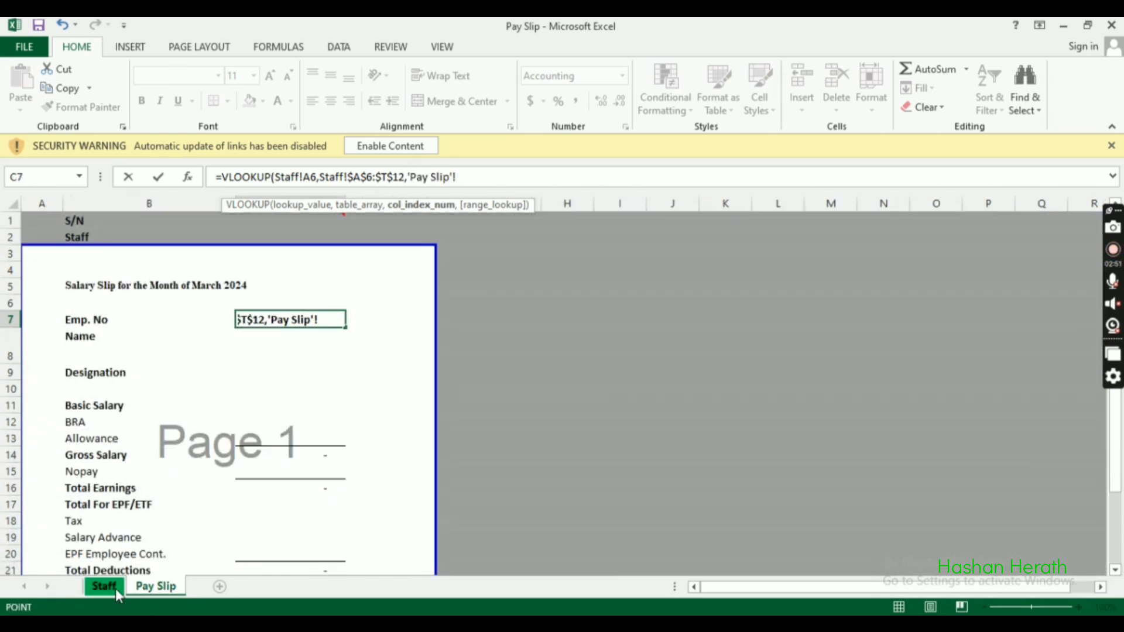
{"action": "left_click", "coordinate": [104, 586]}
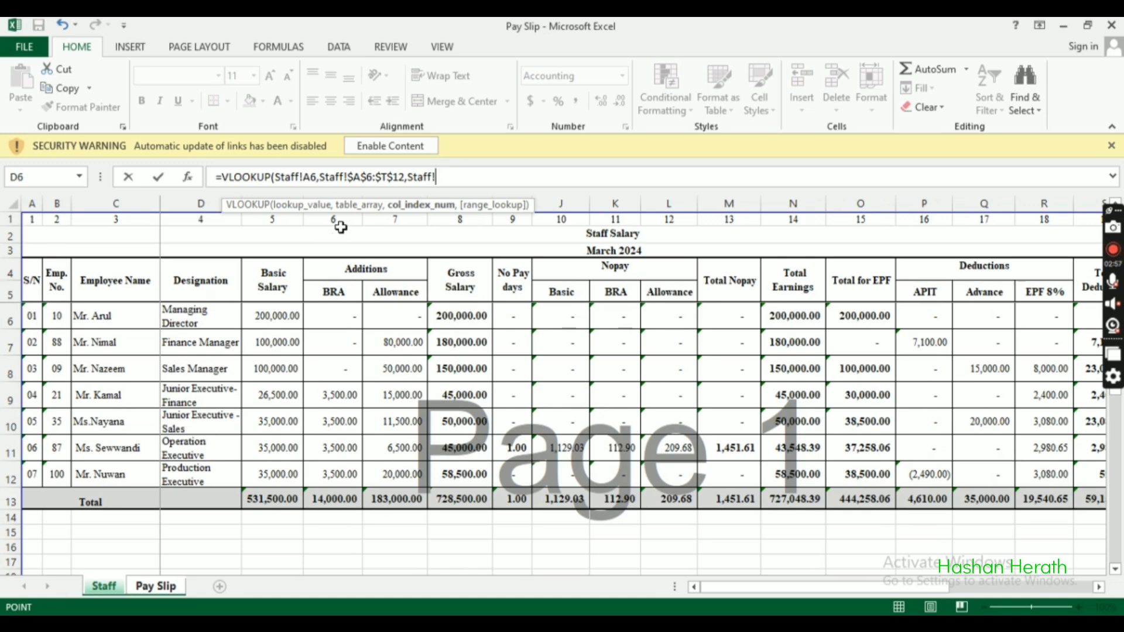
{"action": "key", "text": "BackSpace"}
{"action": "key", "text": "BackSpace"}
{"action": "key", "text": "BackSpace"}
{"action": "key", "text": "BackSpace"}
{"action": "key", "text": "BackSpace"}
{"action": "key", "text": "BackSpace"}
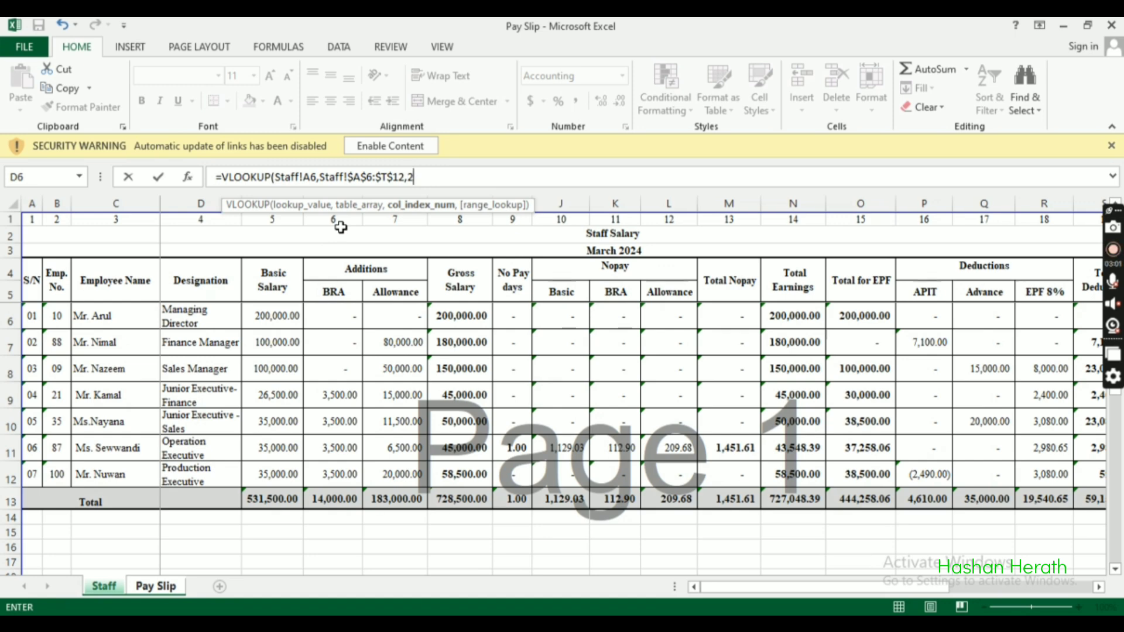
{"action": "type", "text": ","}
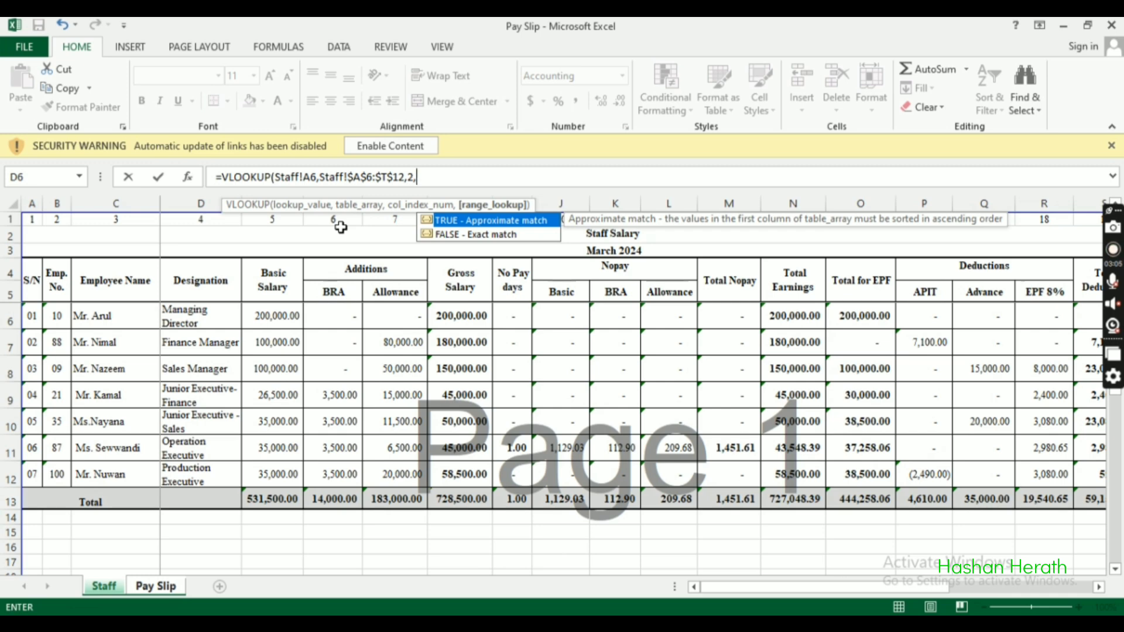
{"action": "key", "text": "Down"}
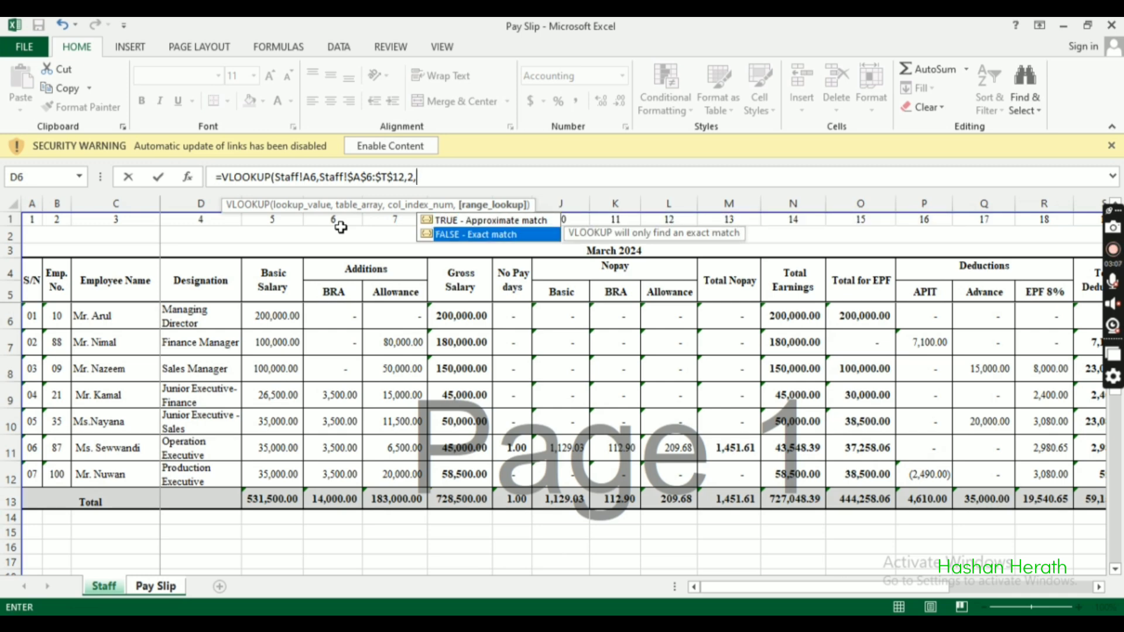
{"action": "key", "text": "Tab"}
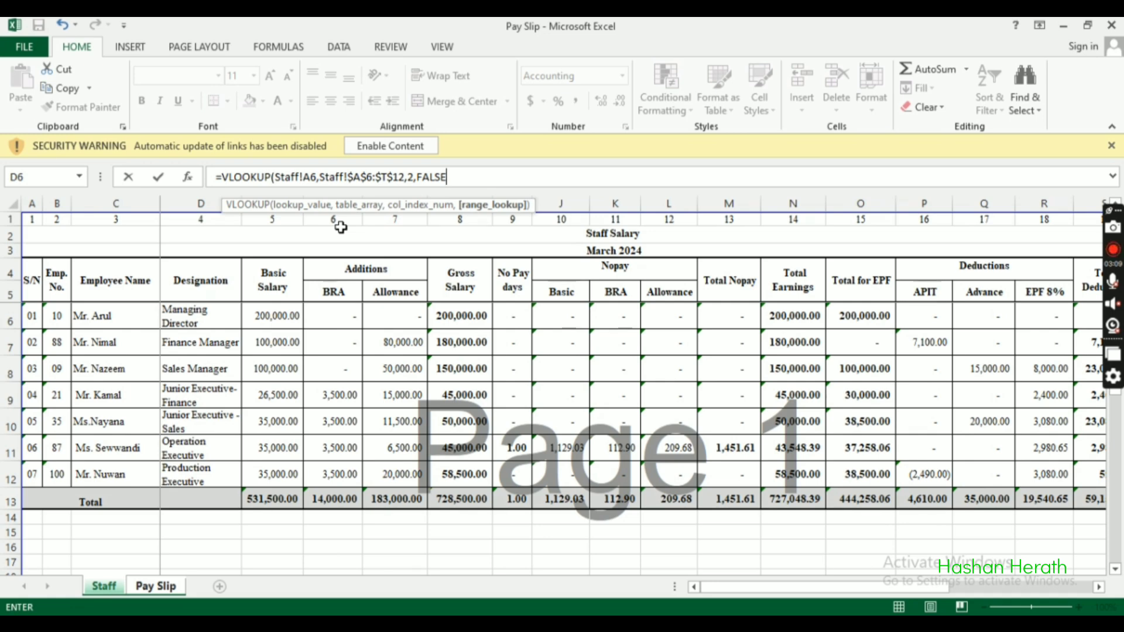
Step: Commit the Emp. No VLOOKUP, which returns 10, and compare it with the Staff table
{"action": "key", "text": "Return"}
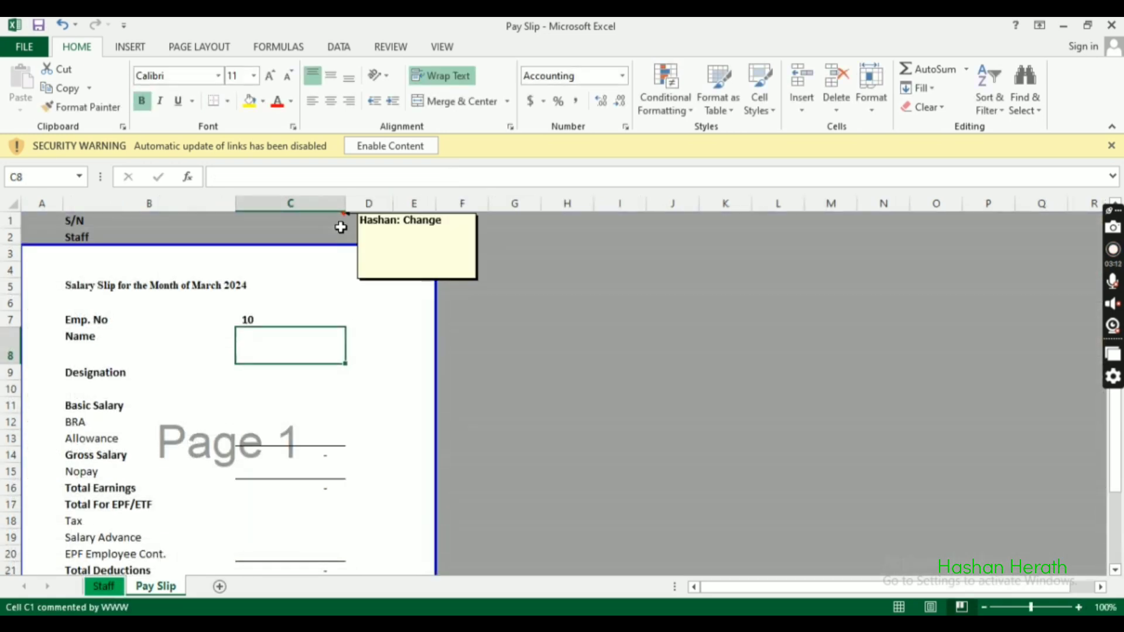
{"action": "left_click", "coordinate": [274, 324]}
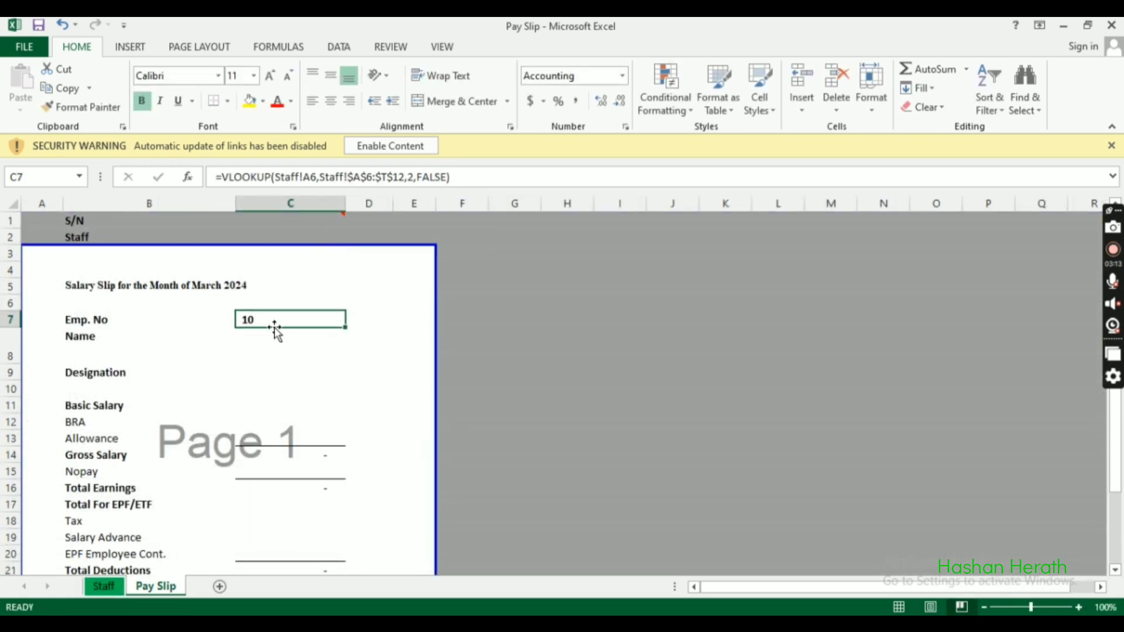
{"action": "left_click", "coordinate": [314, 175]}
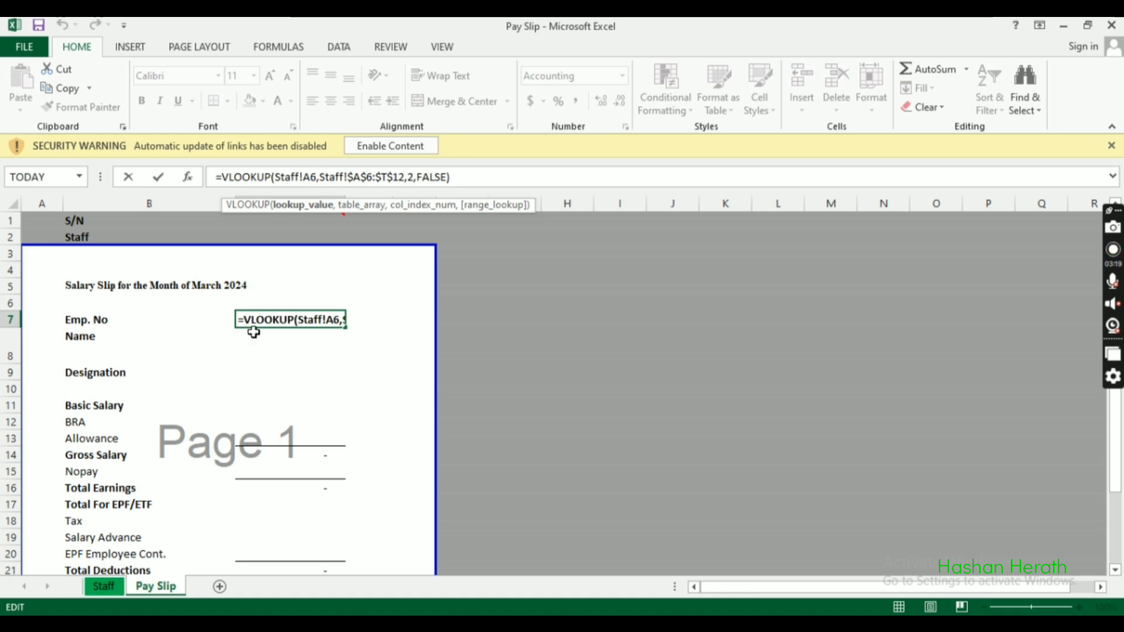
{"action": "left_click", "coordinate": [104, 586]}
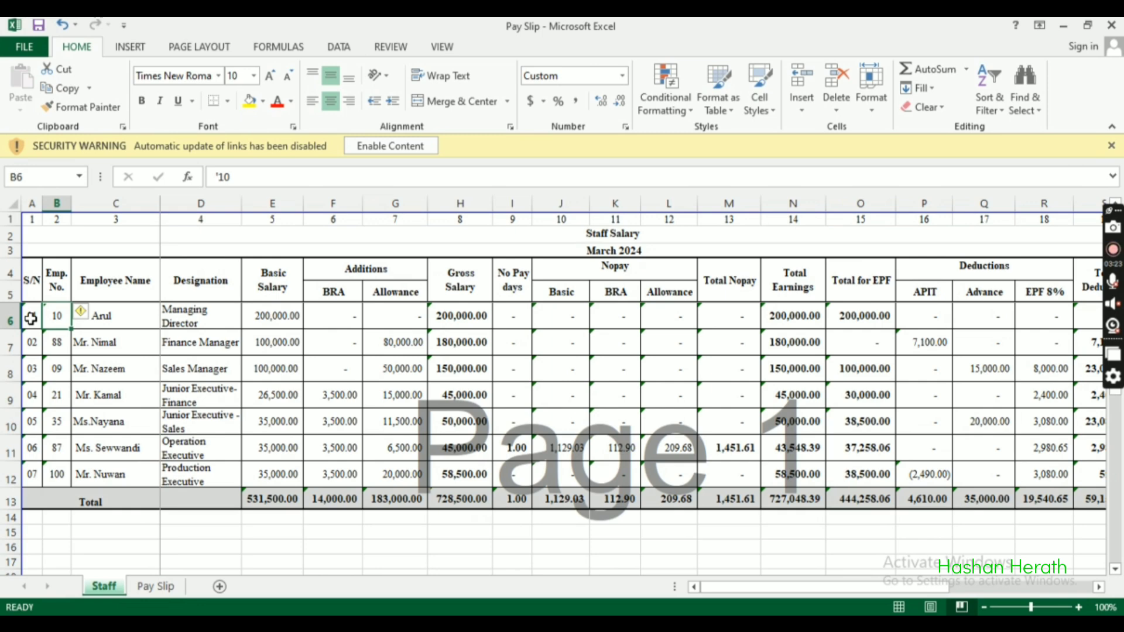
{"action": "left_click", "coordinate": [155, 586]}
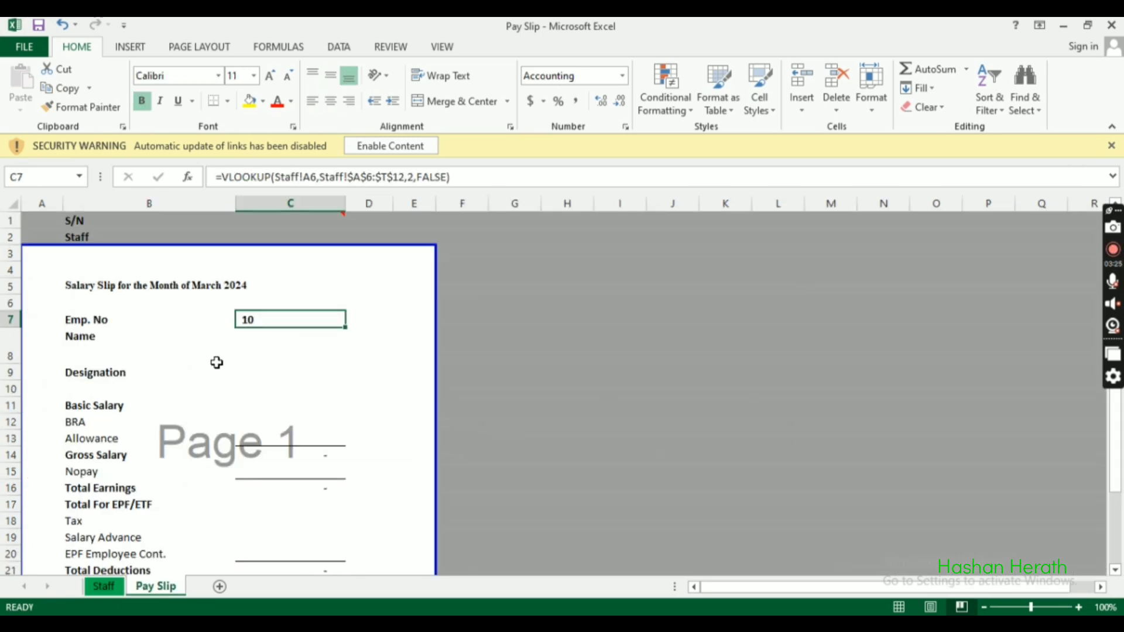
{"action": "left_click", "coordinate": [279, 338]}
{"action": "left_click", "coordinate": [281, 319]}
Step: Delete the formula from C7, leaving the Emp. No value blank
{"action": "left_click", "coordinate": [281, 345]}
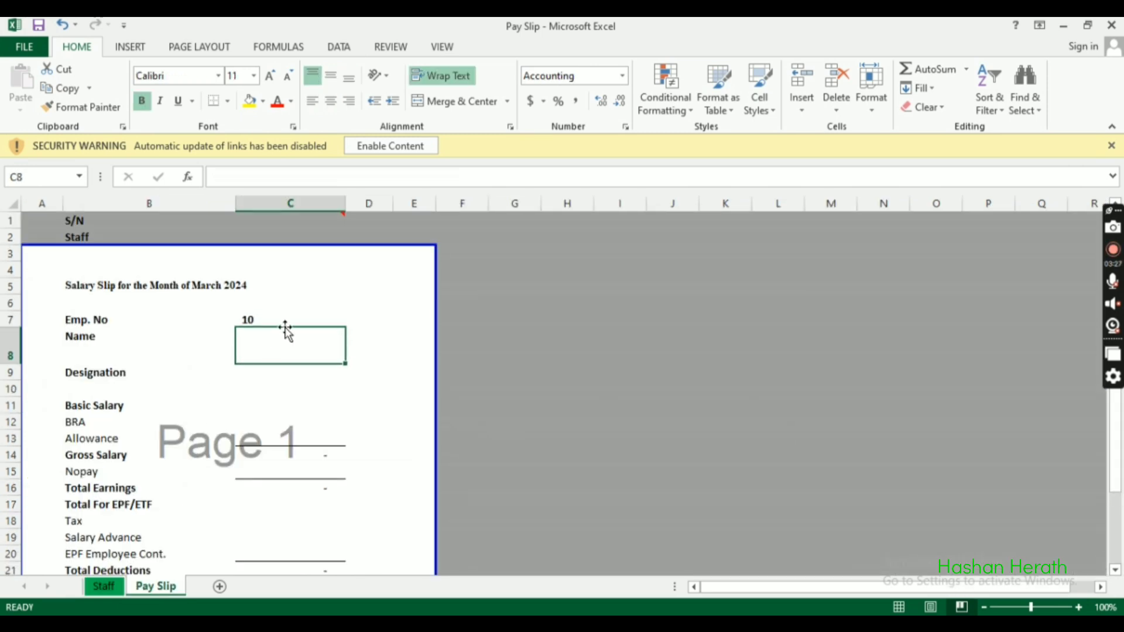
{"action": "left_click", "coordinate": [288, 421]}
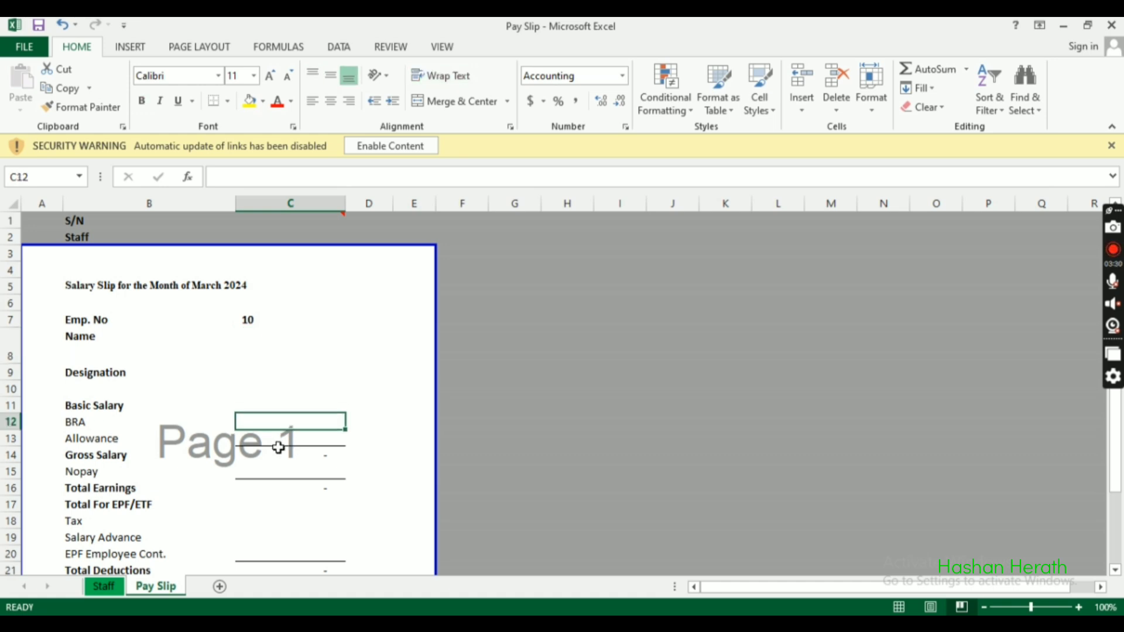
{"action": "left_click", "coordinate": [342, 216]}
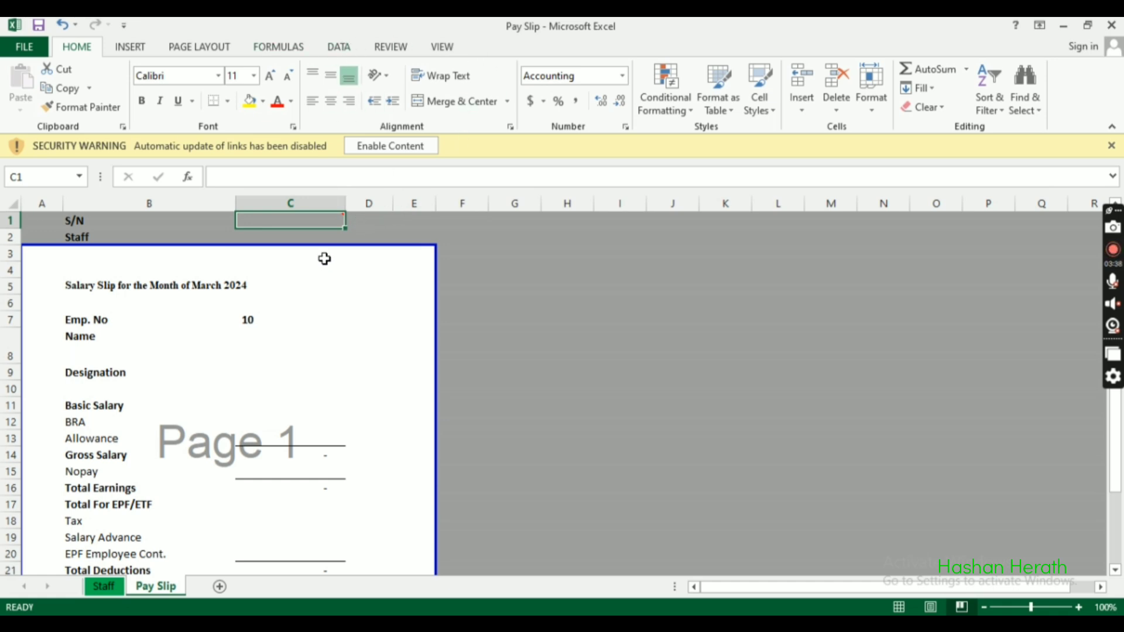
{"action": "mouse_move", "coordinate": [326, 221]}
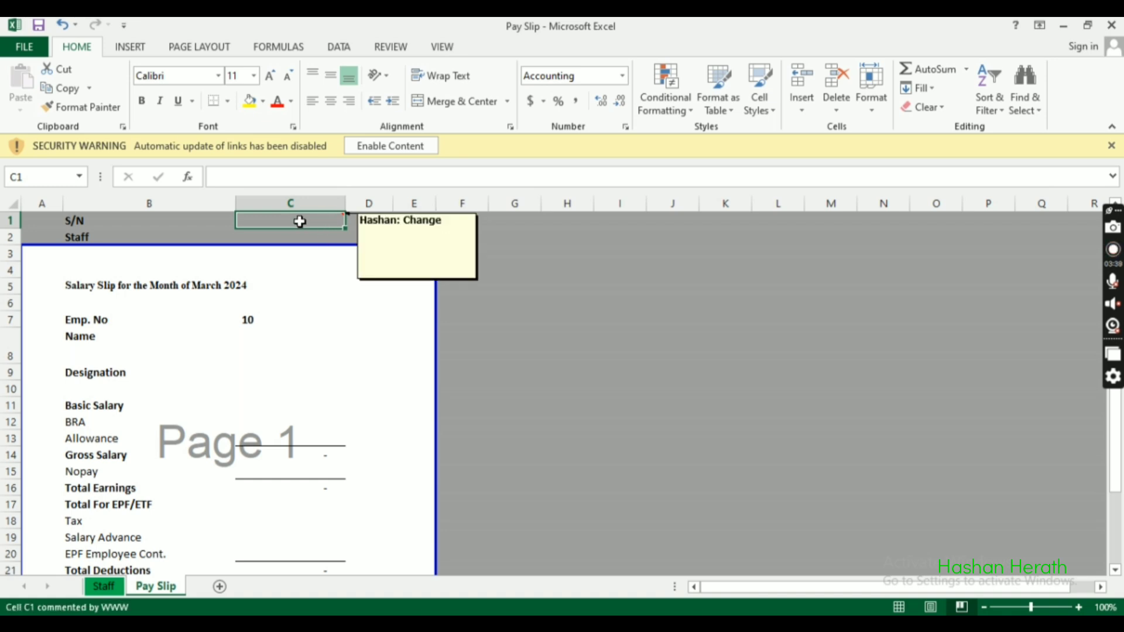
{"action": "left_click", "coordinate": [259, 321]}
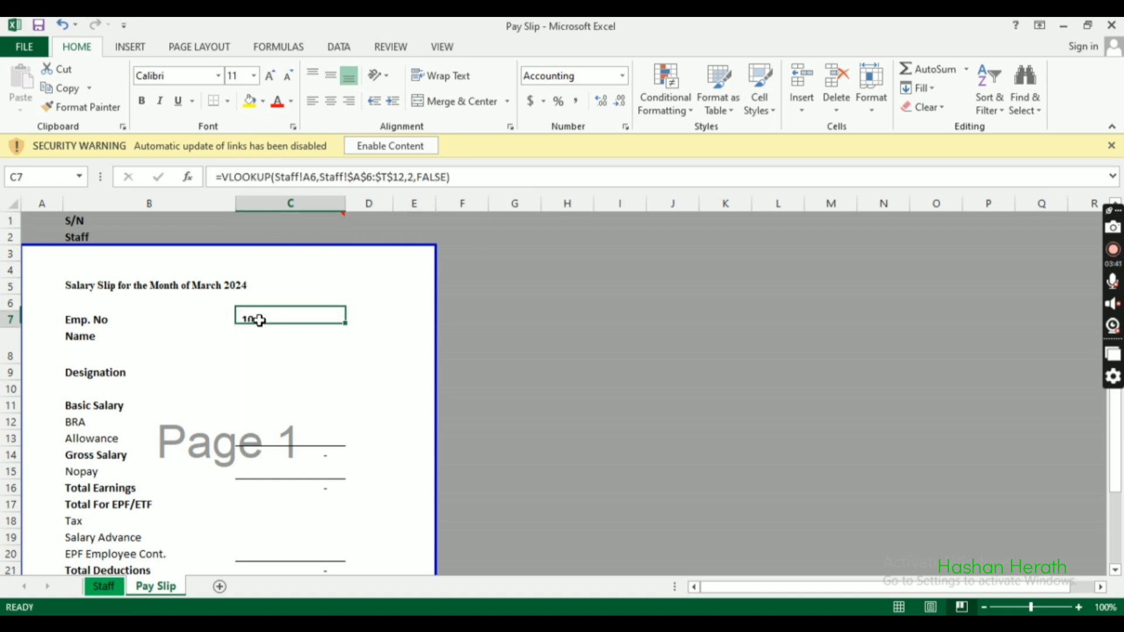
{"action": "key", "text": "Delete"}
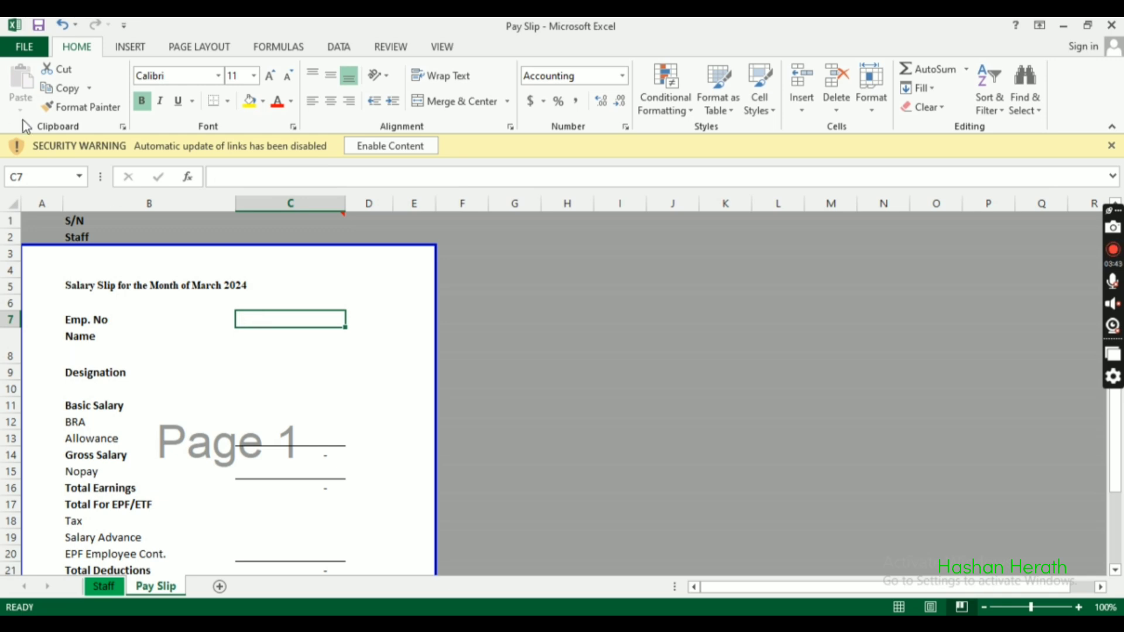
{"action": "left_click", "coordinate": [284, 217]}
Step: Open Data Validation for C1 and allow only values from a List
{"action": "left_click", "coordinate": [338, 48]}
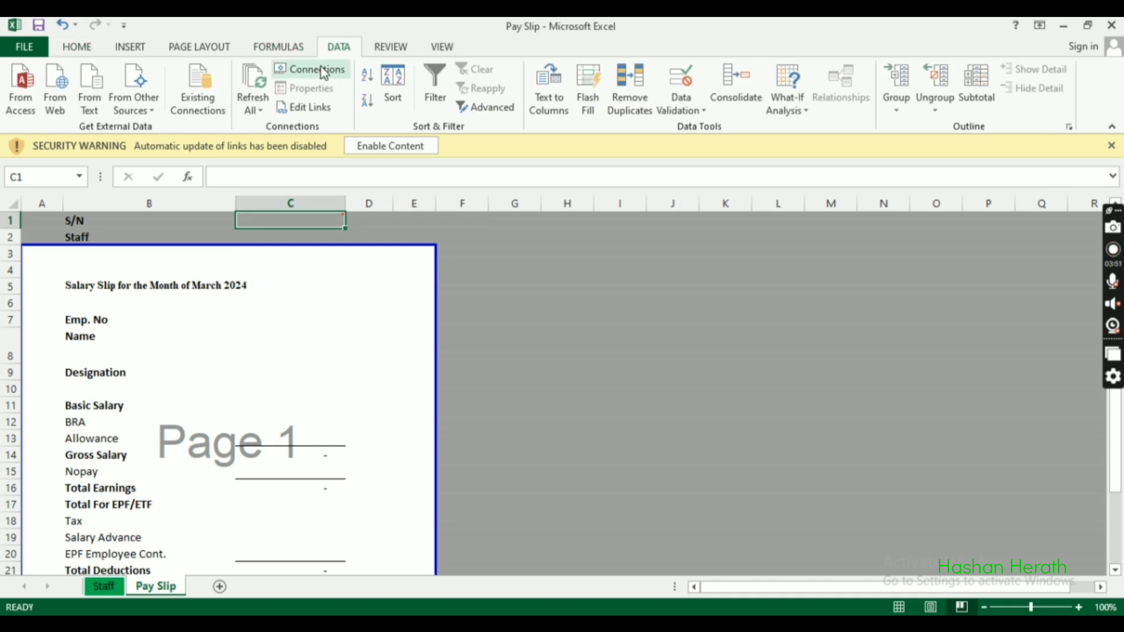
{"action": "left_click", "coordinate": [691, 111]}
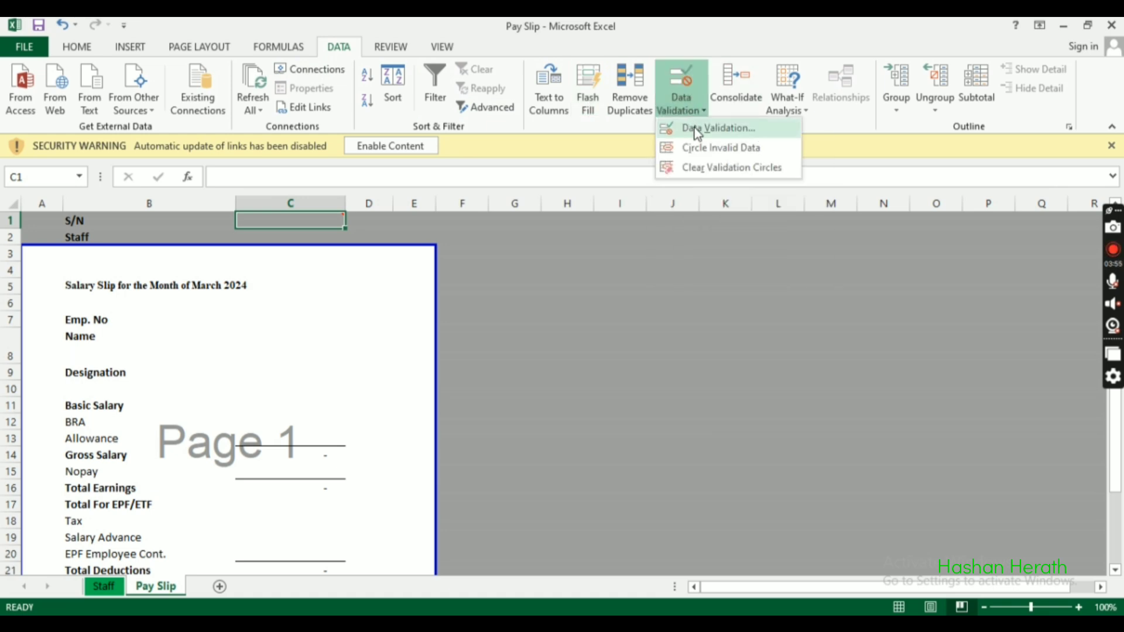
{"action": "left_click", "coordinate": [693, 127]}
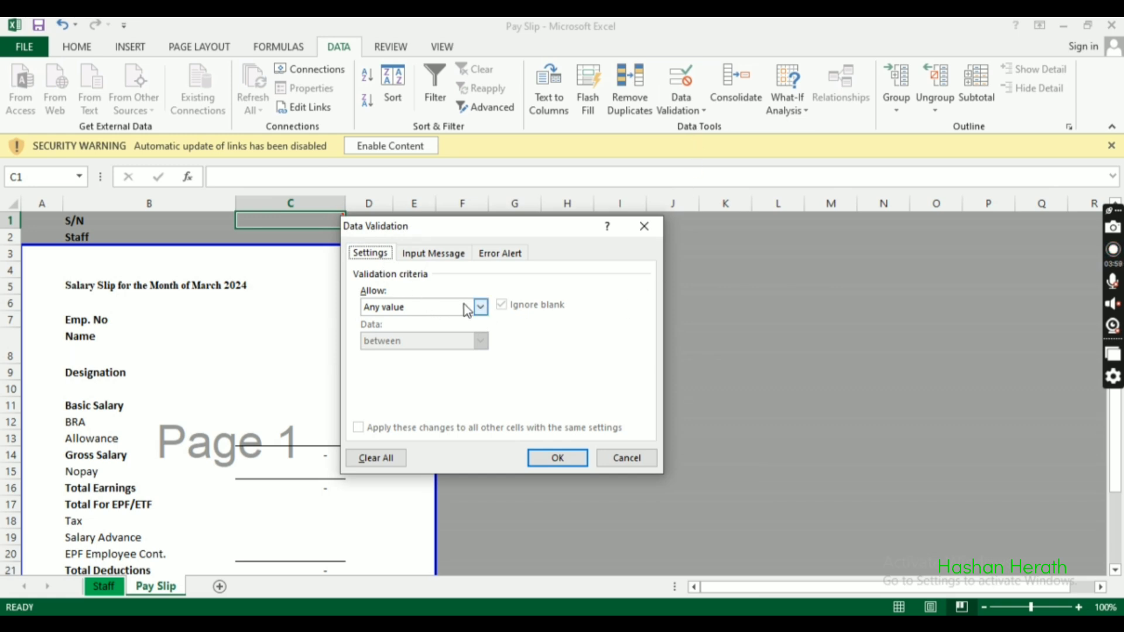
{"action": "left_click", "coordinate": [482, 308]}
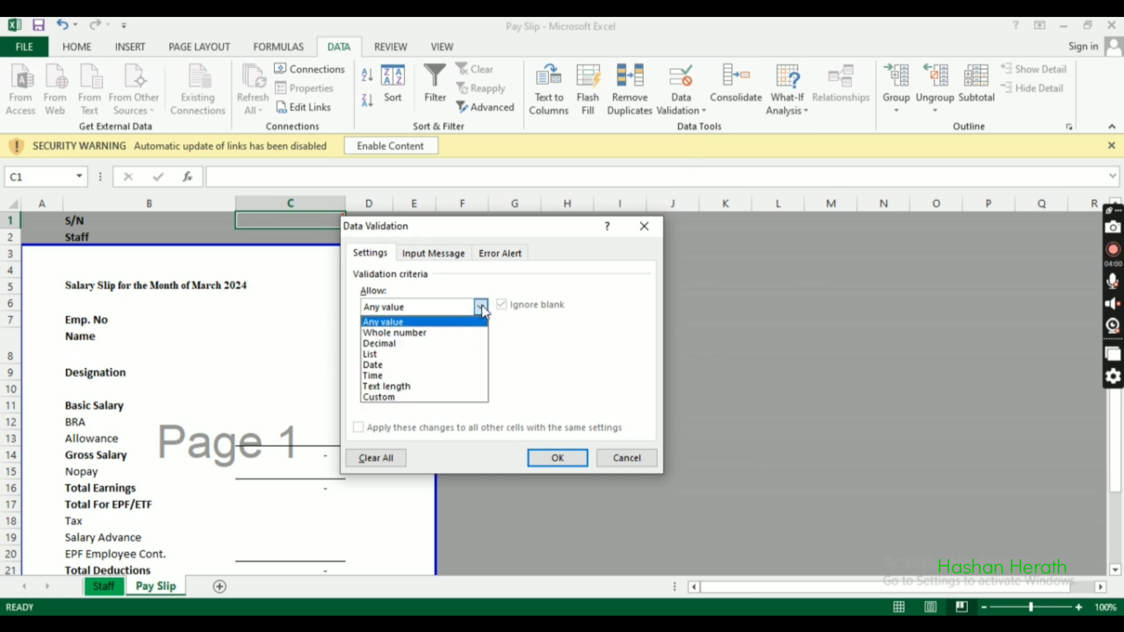
{"action": "left_click", "coordinate": [427, 355]}
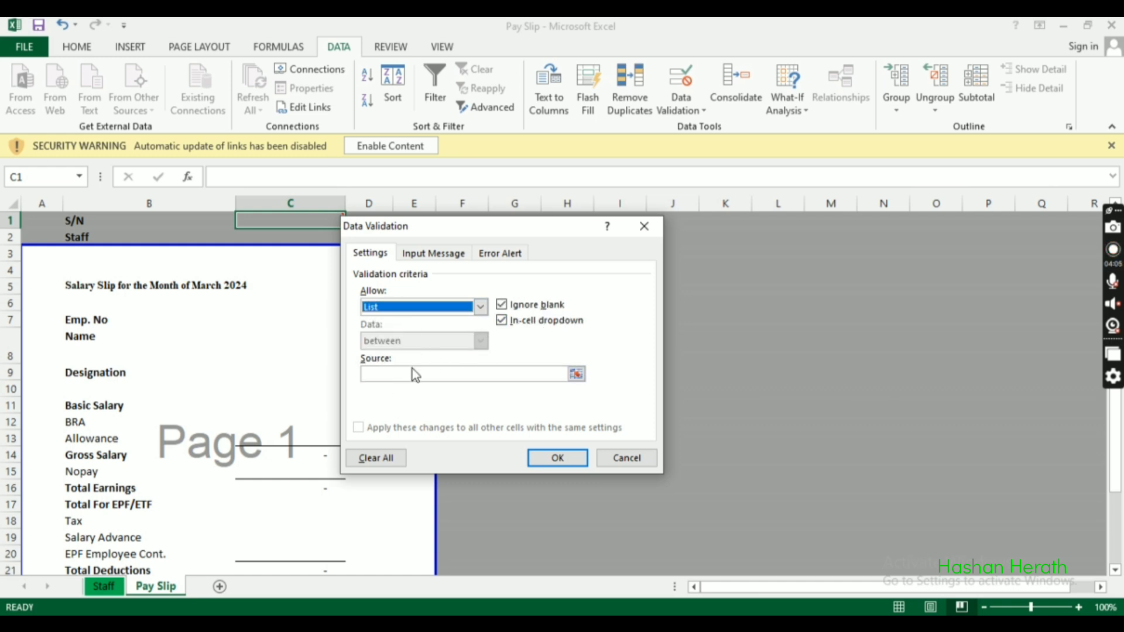
Step: Set the list source to the Staff S/N values, =Staff!$A$6:$A$12
{"action": "left_click", "coordinate": [410, 372]}
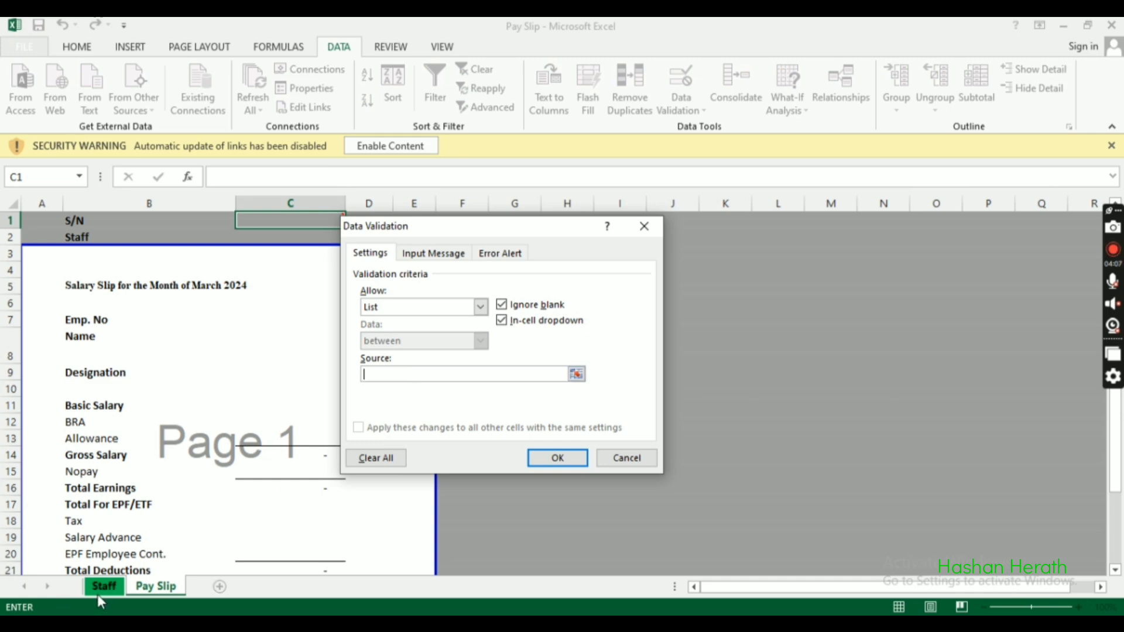
{"action": "left_click", "coordinate": [98, 593]}
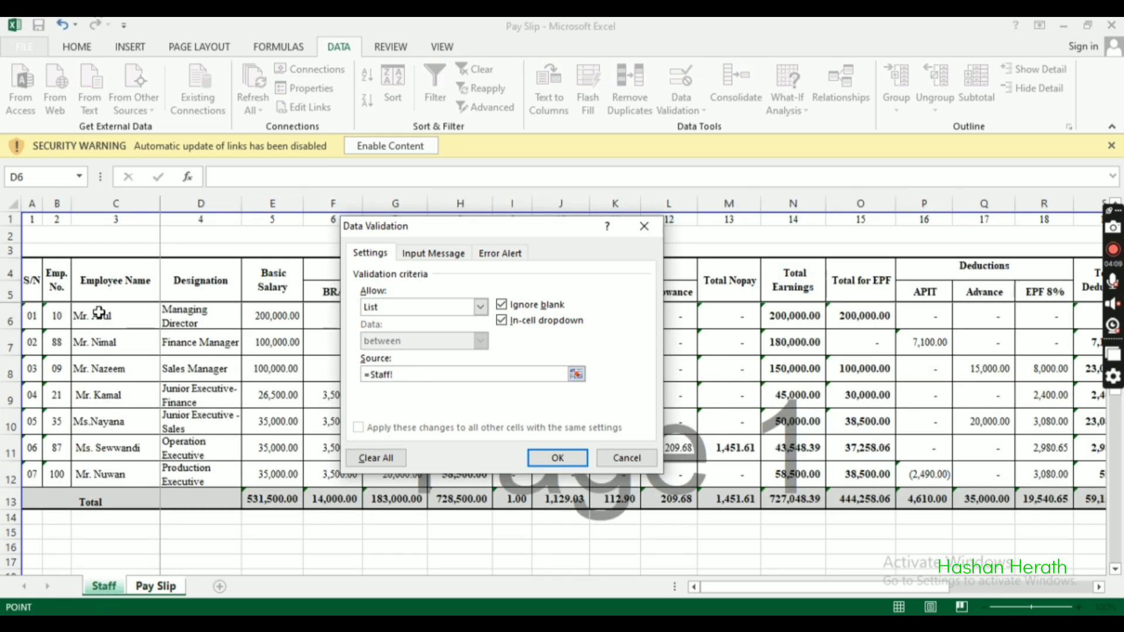
{"action": "left_click_drag", "start_coordinate": [100, 313], "coordinate": [84, 473]}
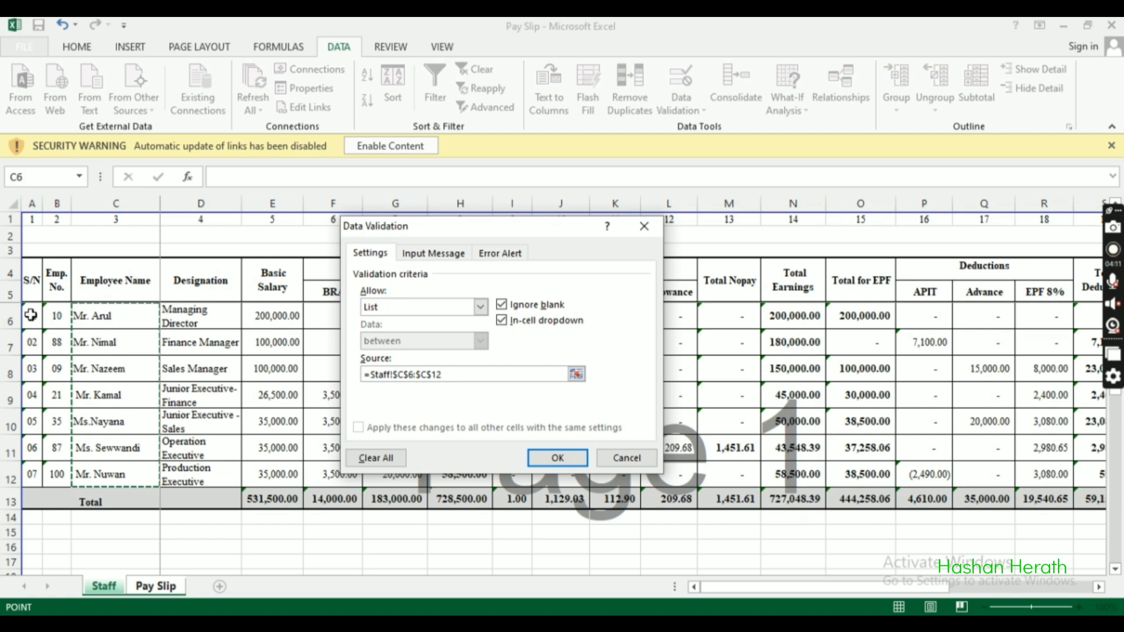
{"action": "left_click_drag", "start_coordinate": [31, 315], "coordinate": [27, 475]}
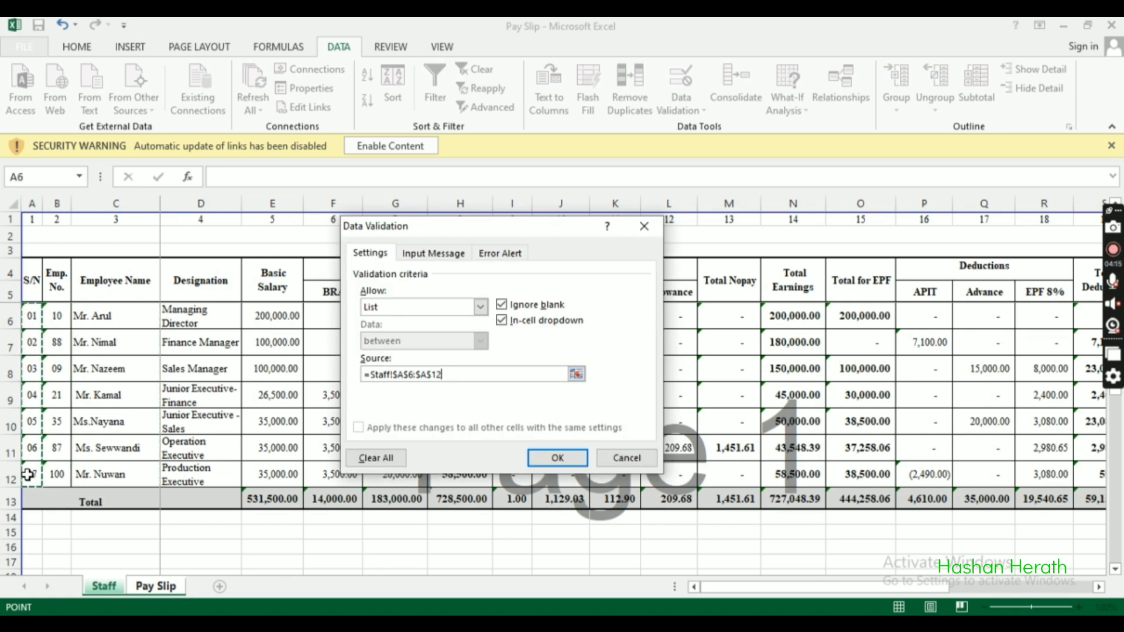
{"action": "left_click_drag", "start_coordinate": [442, 375], "coordinate": [362, 381]}
{"action": "key", "text": "BackSpace"}
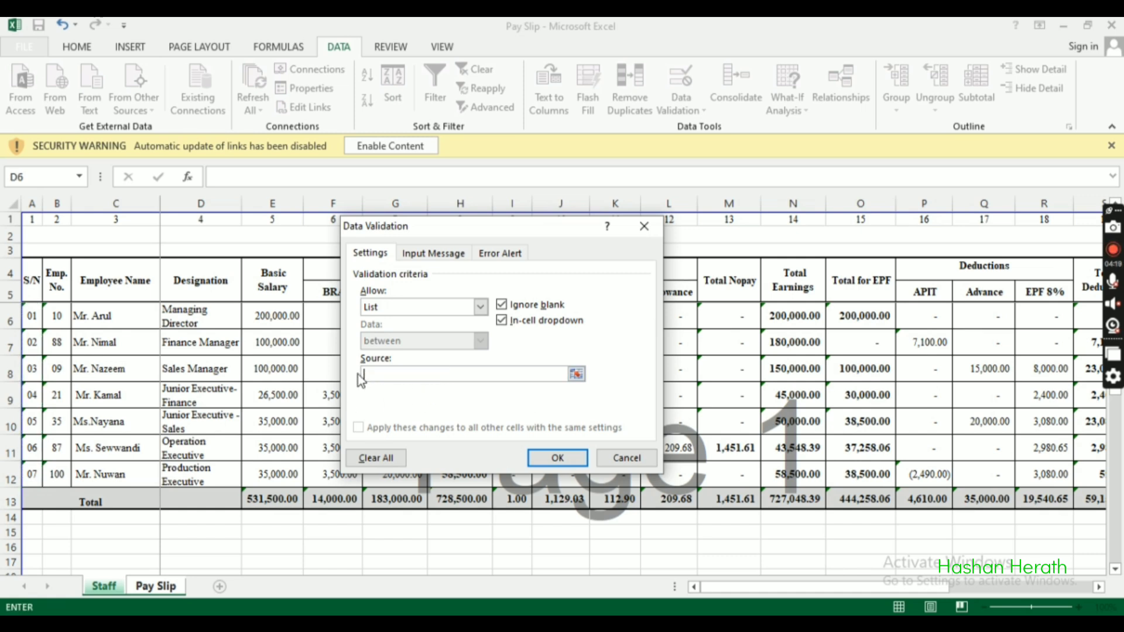
{"action": "left_click_drag", "start_coordinate": [34, 316], "coordinate": [35, 472]}
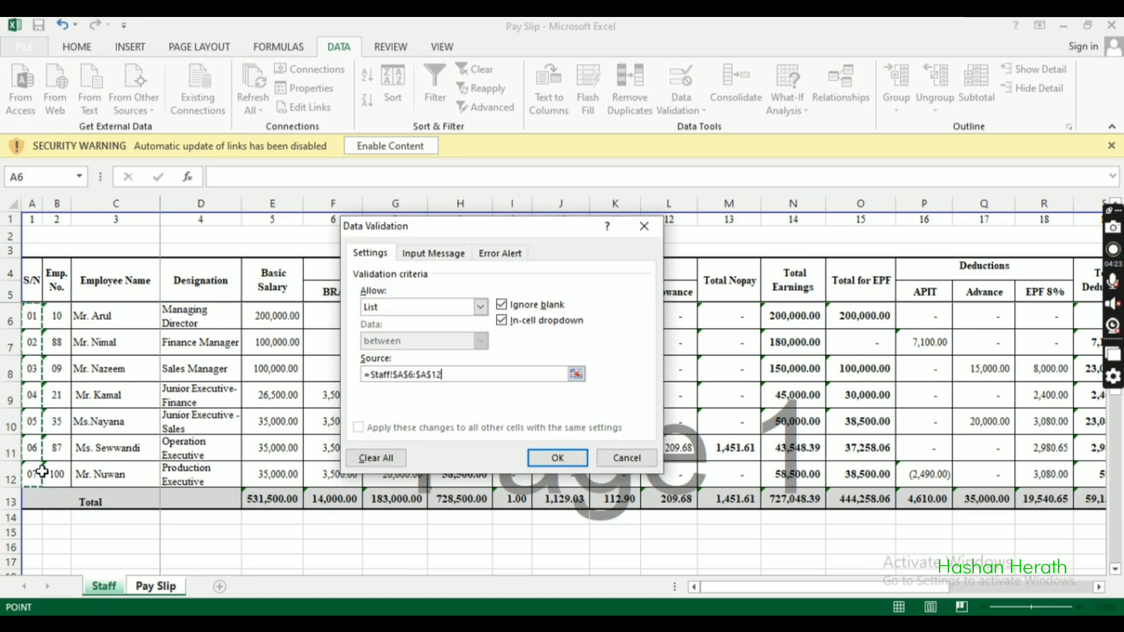
Step: Confirm the S/N list rule and test the C1 drop-down with 01, 03 and 04
{"action": "left_click", "coordinate": [557, 458]}
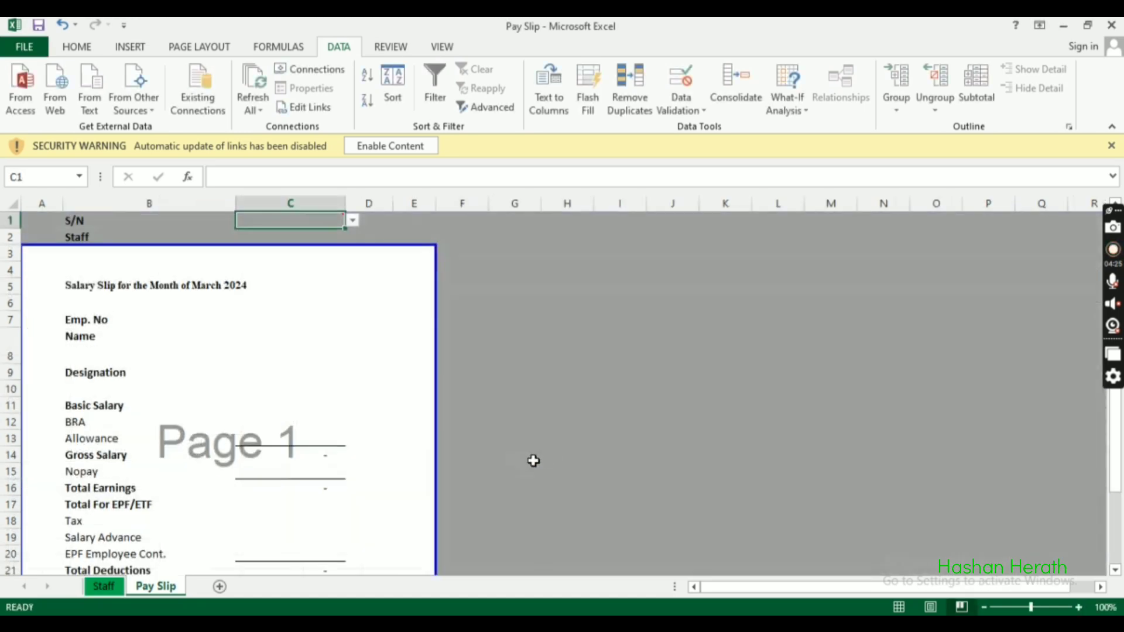
{"action": "mouse_move", "coordinate": [314, 221]}
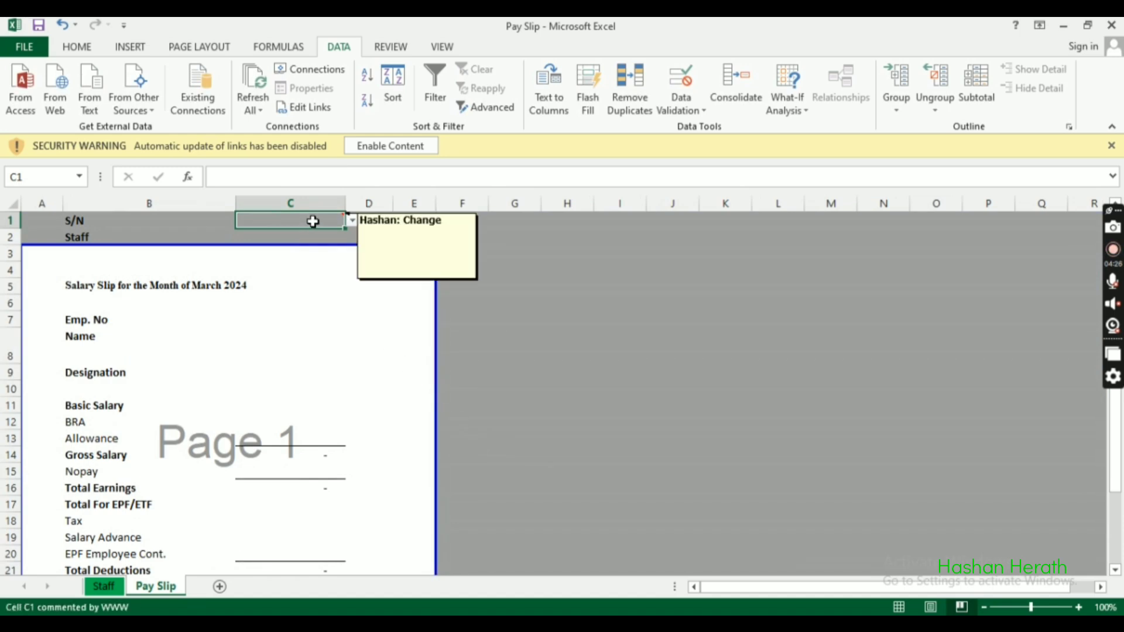
{"action": "left_click", "coordinate": [353, 222]}
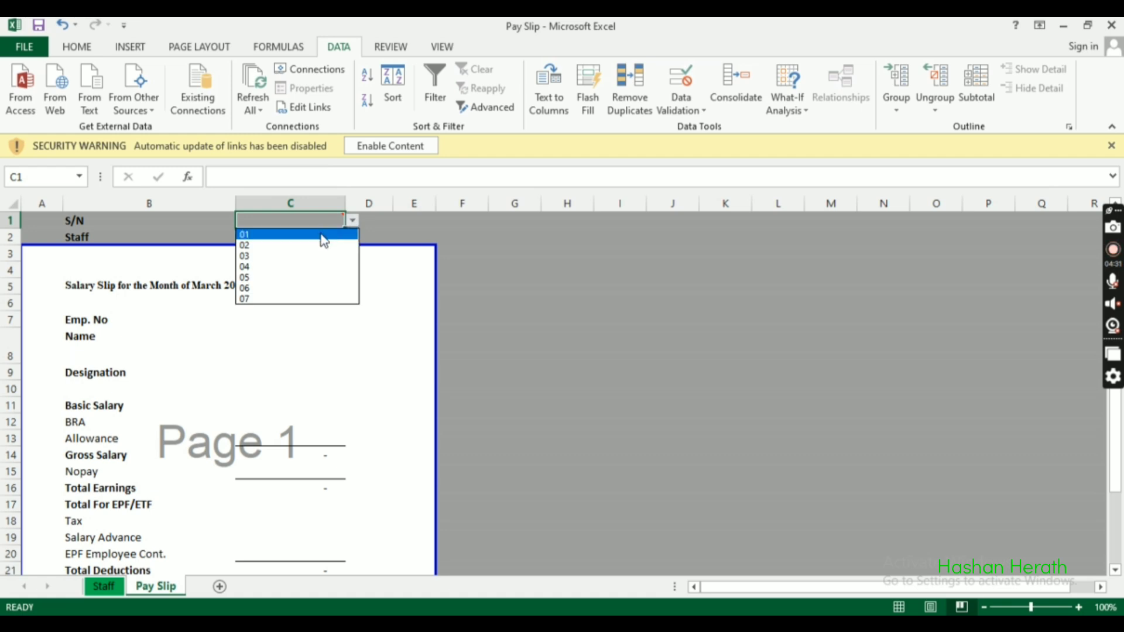
{"action": "left_click", "coordinate": [329, 234]}
{"action": "left_click", "coordinate": [352, 222]}
{"action": "left_click", "coordinate": [317, 255]}
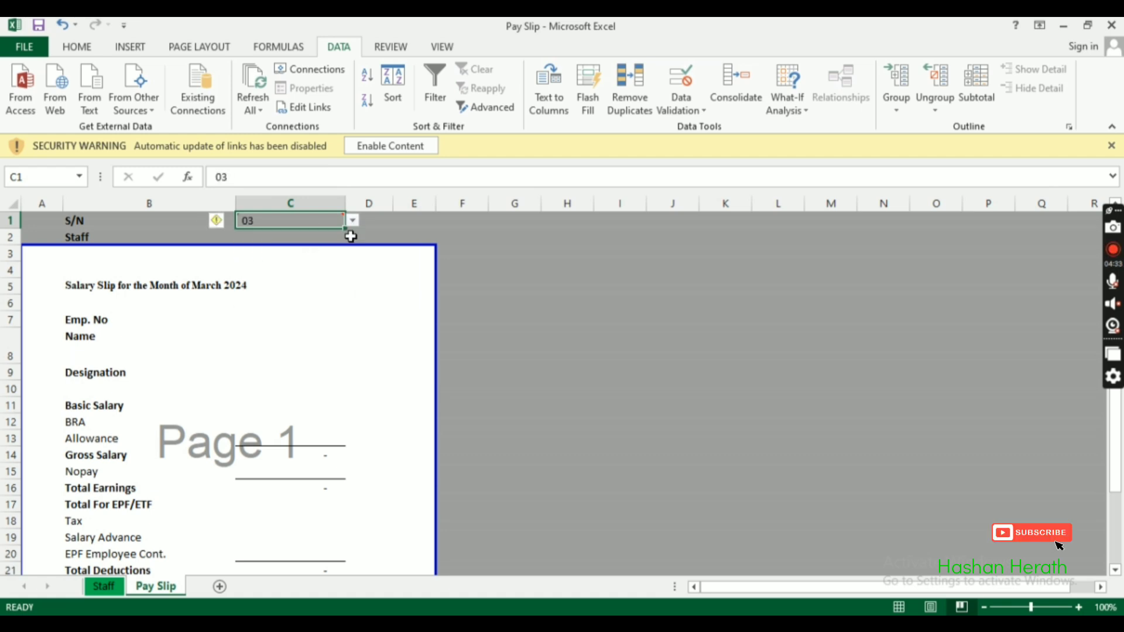
{"action": "left_click", "coordinate": [353, 222]}
{"action": "left_click", "coordinate": [301, 256]}
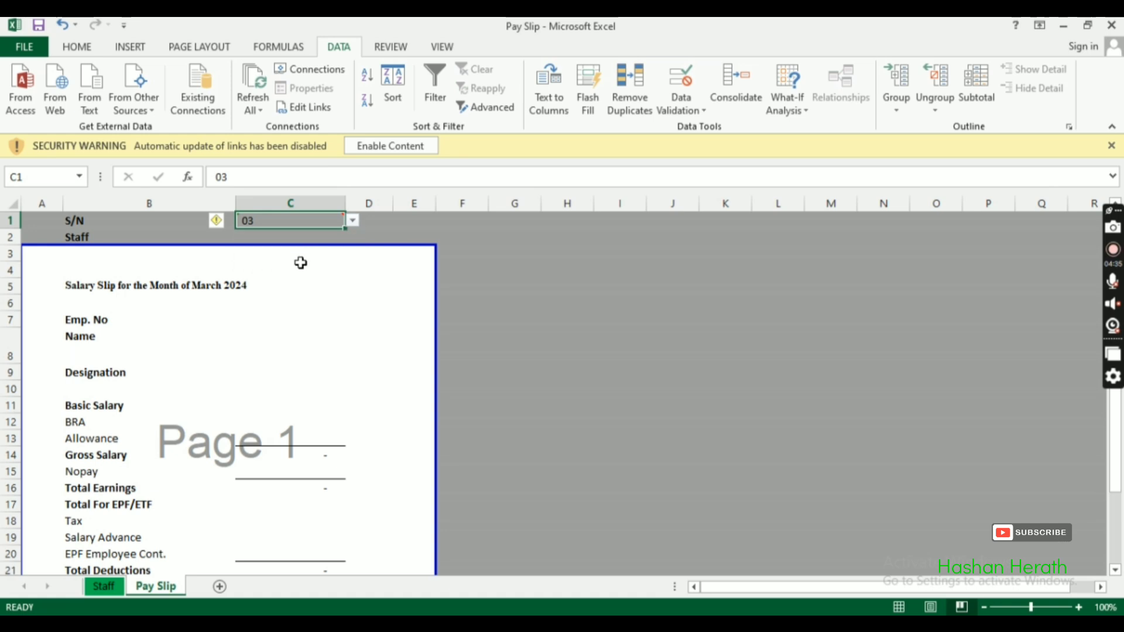
{"action": "left_click", "coordinate": [353, 221]}
{"action": "left_click", "coordinate": [317, 265]}
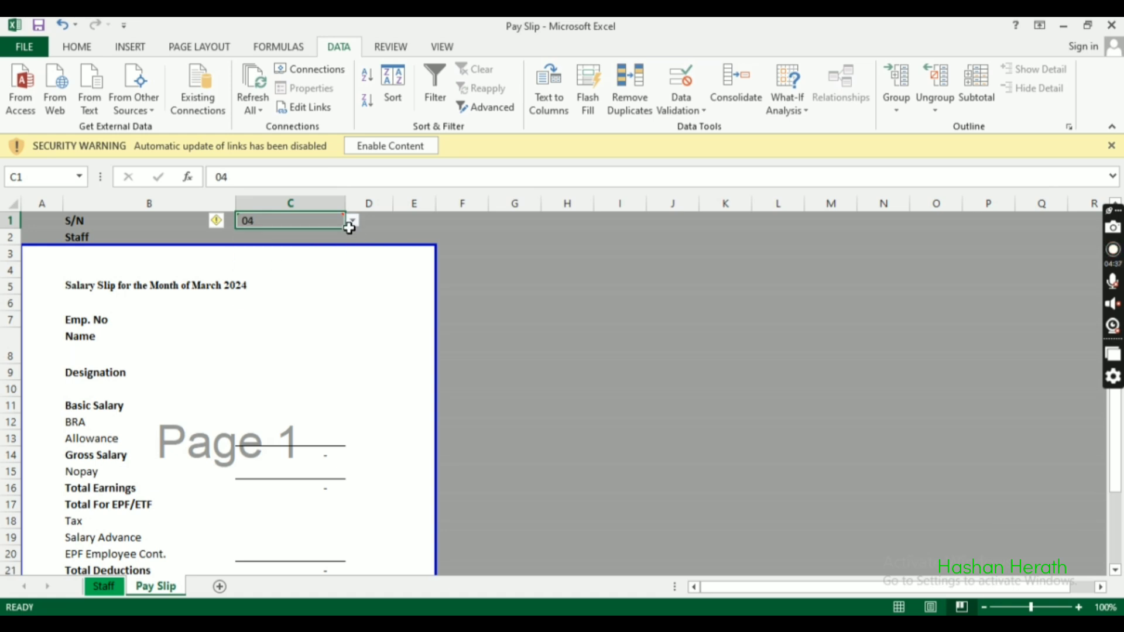
Step: Look over the slip's still-empty value cells and Gross Salary total, then choose S/N 02
{"action": "left_click", "coordinate": [298, 316]}
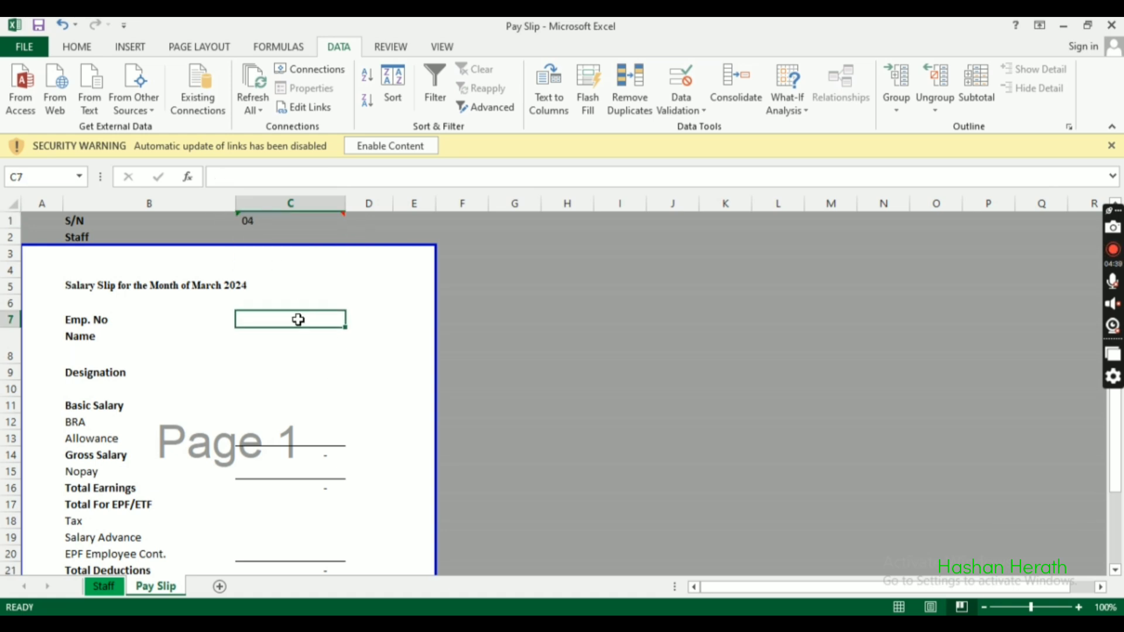
{"action": "left_click", "coordinate": [285, 222]}
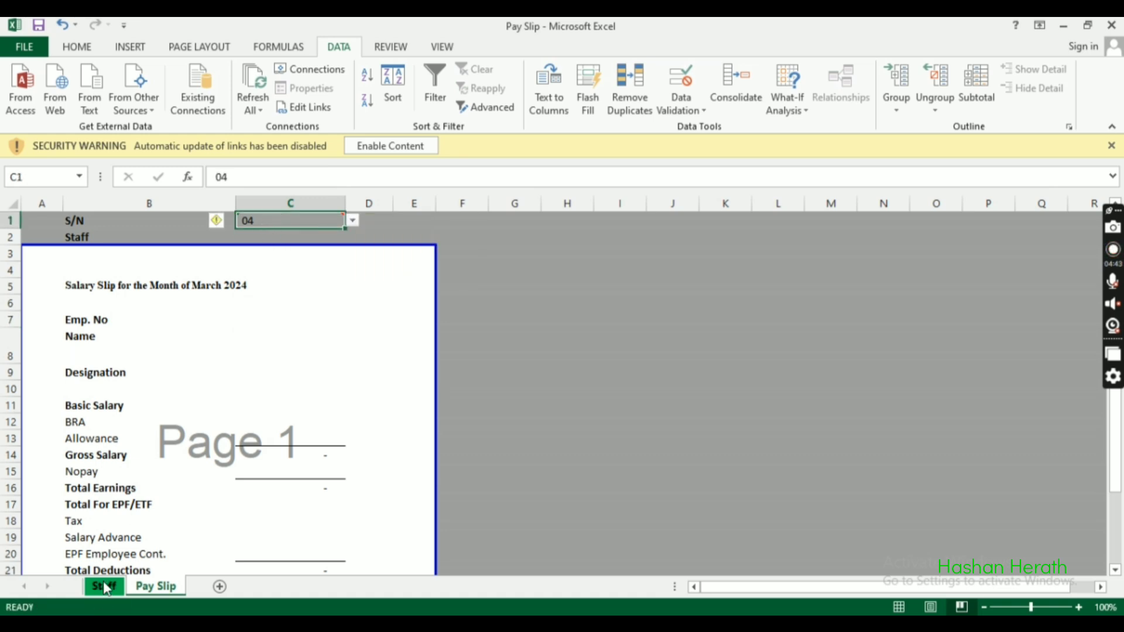
{"action": "left_click", "coordinate": [297, 387]}
{"action": "left_click", "coordinate": [304, 461]}
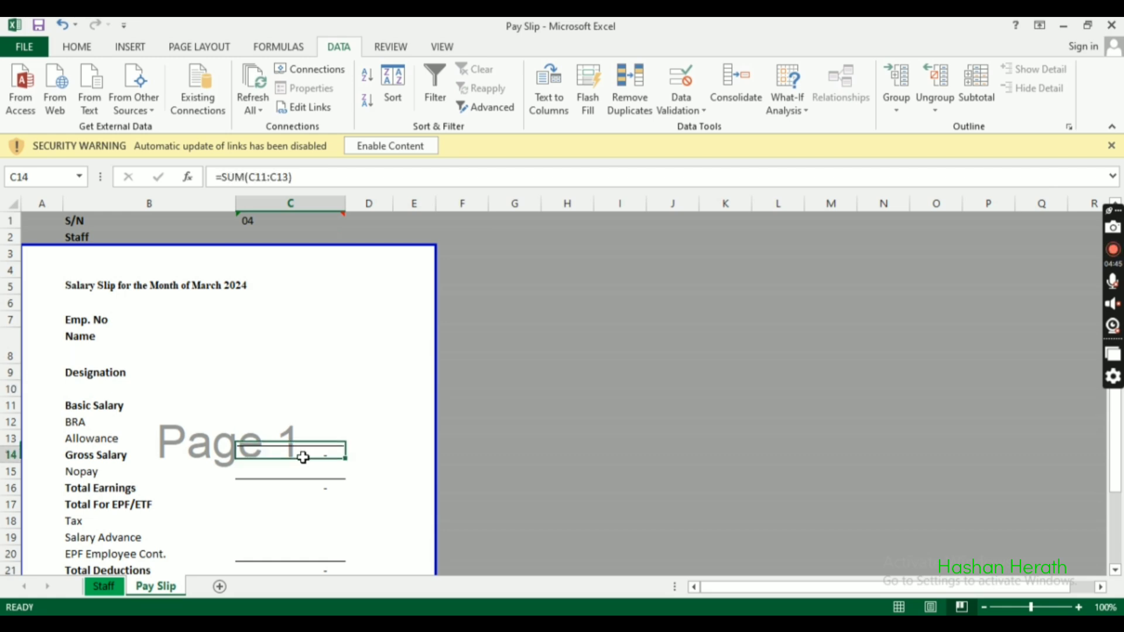
{"action": "left_click", "coordinate": [306, 438]}
{"action": "left_click", "coordinate": [318, 219]}
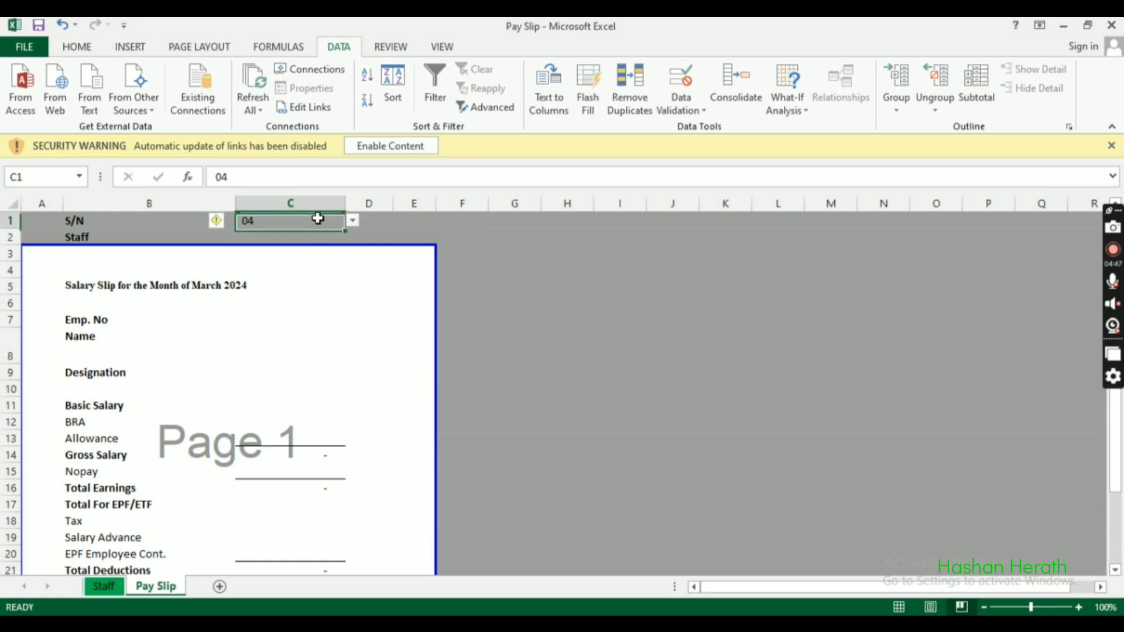
{"action": "left_click", "coordinate": [353, 220]}
{"action": "left_click", "coordinate": [328, 248]}
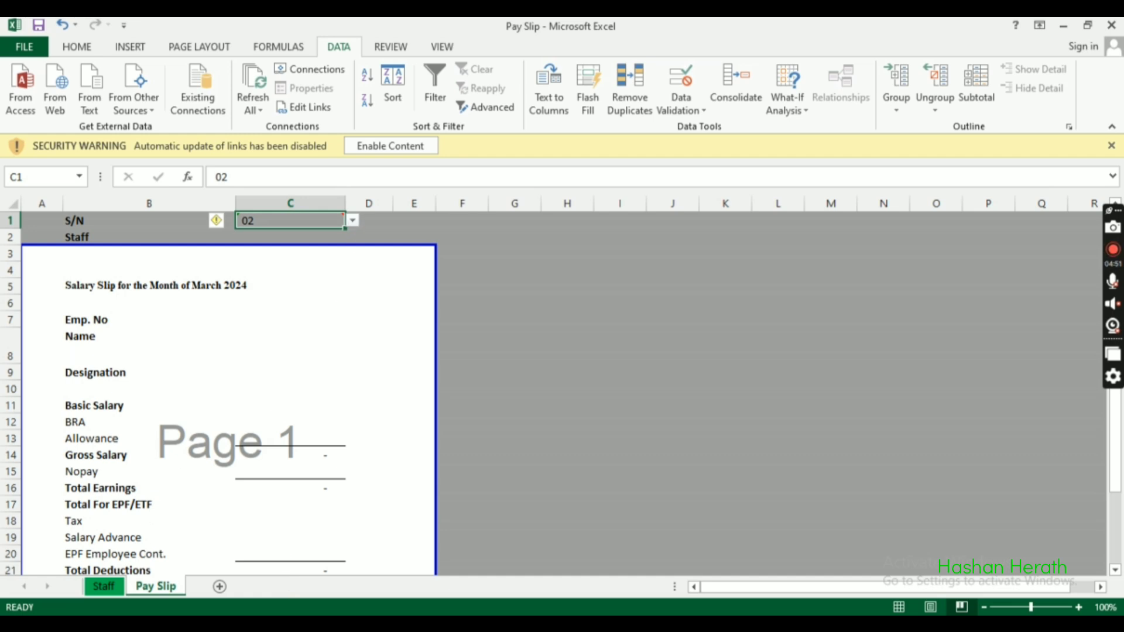
Step: Compare with the Staff sheet, then set C1 back to S/N 01
{"action": "left_click", "coordinate": [104, 587]}
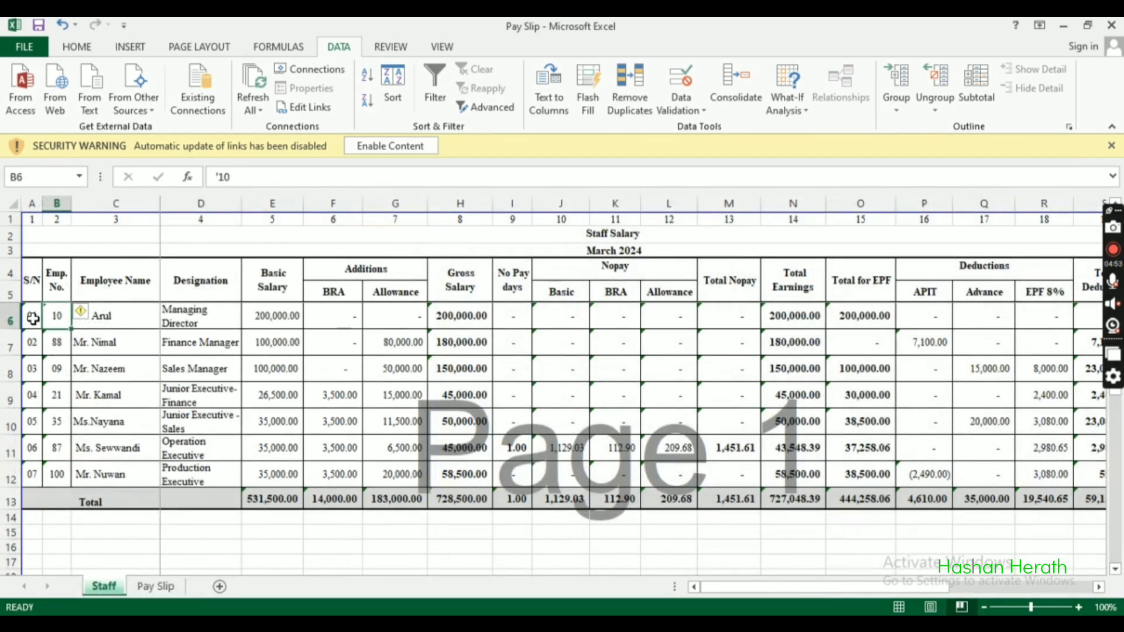
{"action": "left_click", "coordinate": [155, 587]}
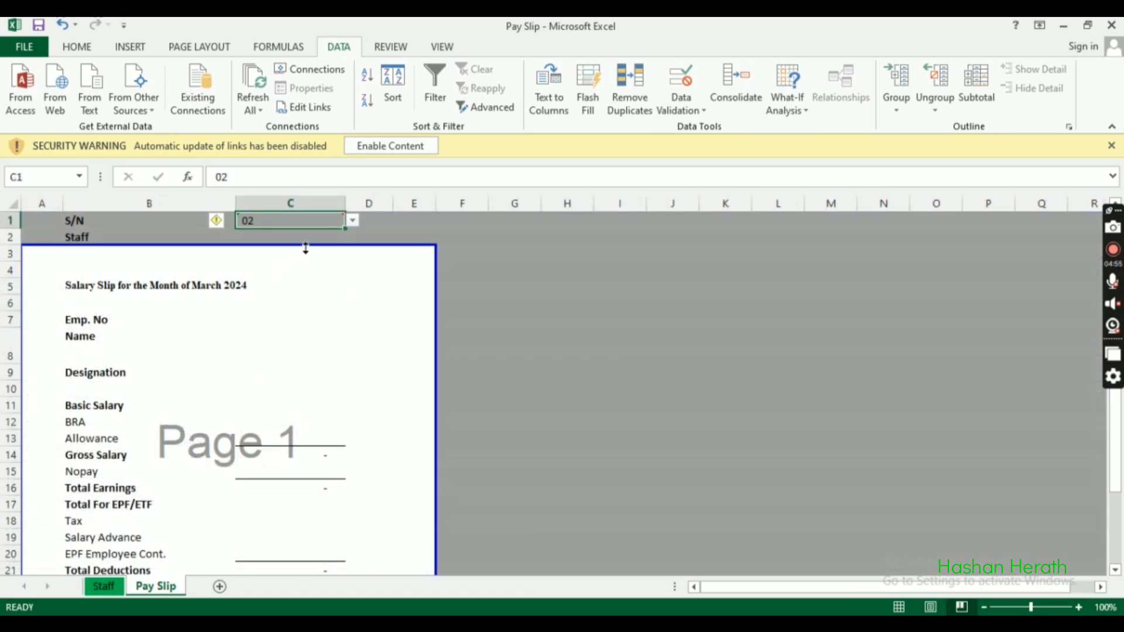
{"action": "left_click", "coordinate": [353, 221]}
{"action": "left_click", "coordinate": [324, 242]}
{"action": "left_click", "coordinate": [301, 338]}
{"action": "left_click", "coordinate": [309, 220]}
Step: Start a VLOOKUP in C7 using C1 as the lookup value, made absolute
{"action": "left_click", "coordinate": [289, 321]}
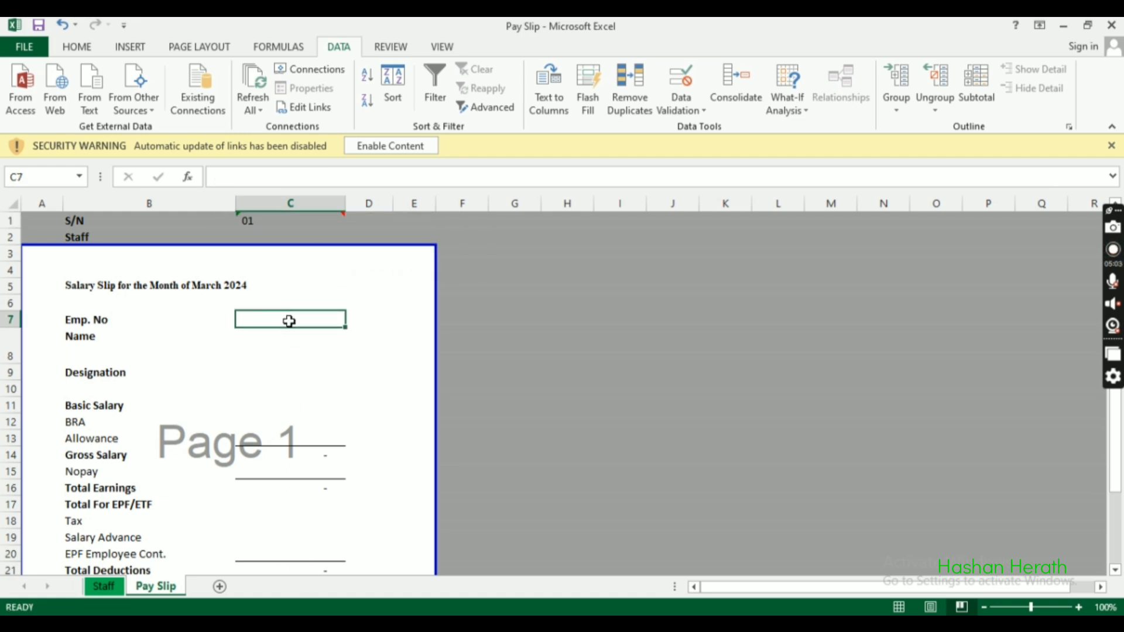
{"action": "type", "text": "="}
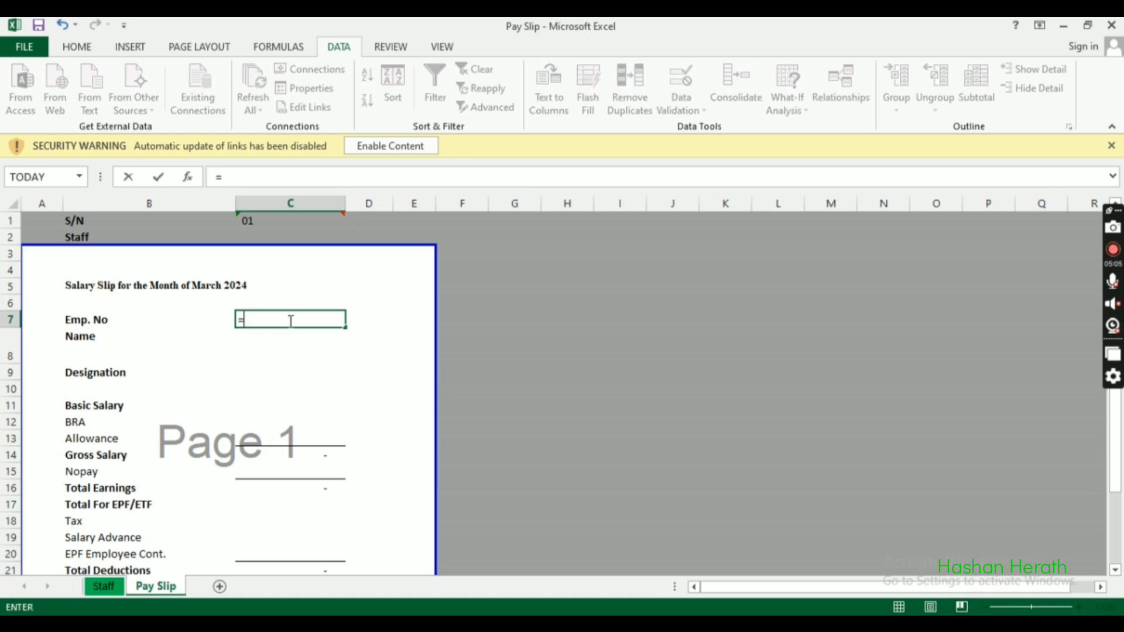
{"action": "type", "text": "VLOOKUP("}
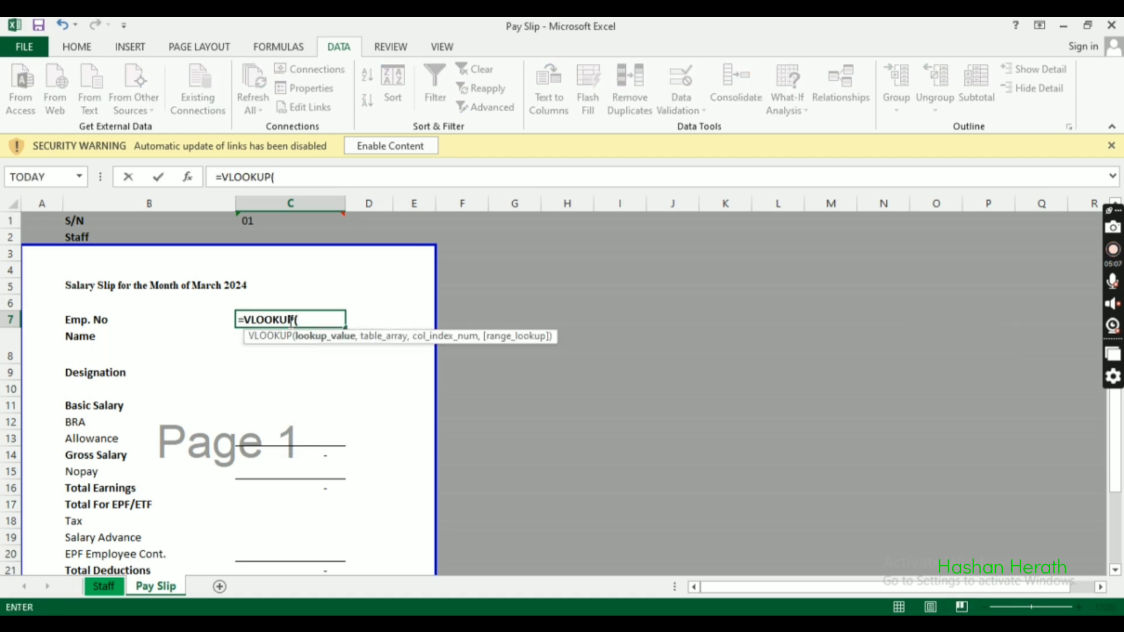
{"action": "left_click", "coordinate": [284, 218]}
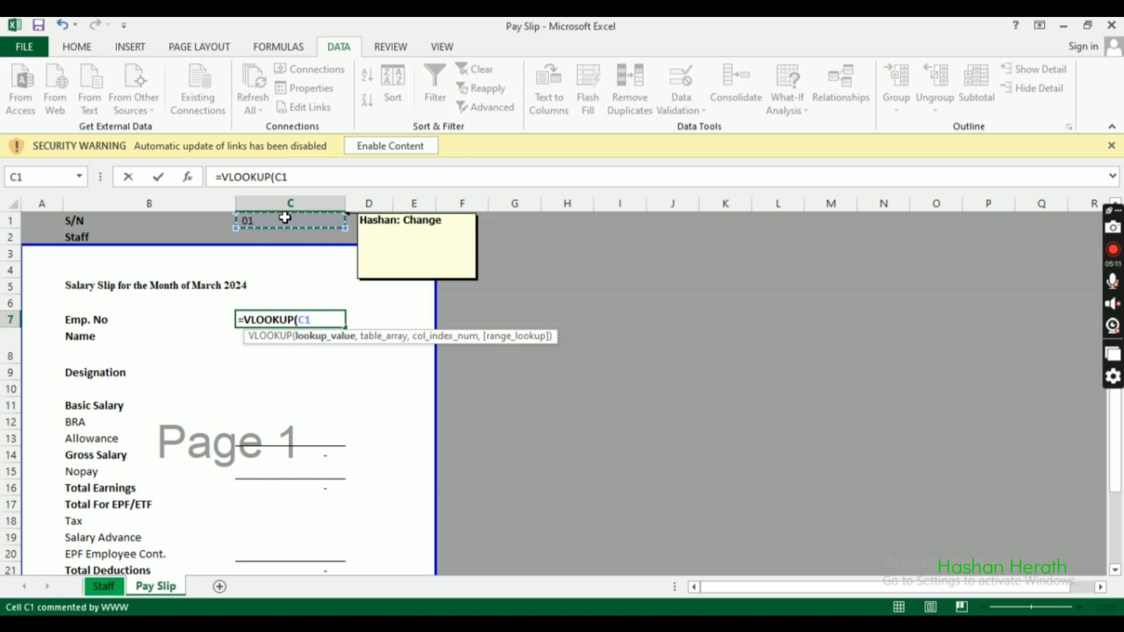
{"action": "type", "text": ","}
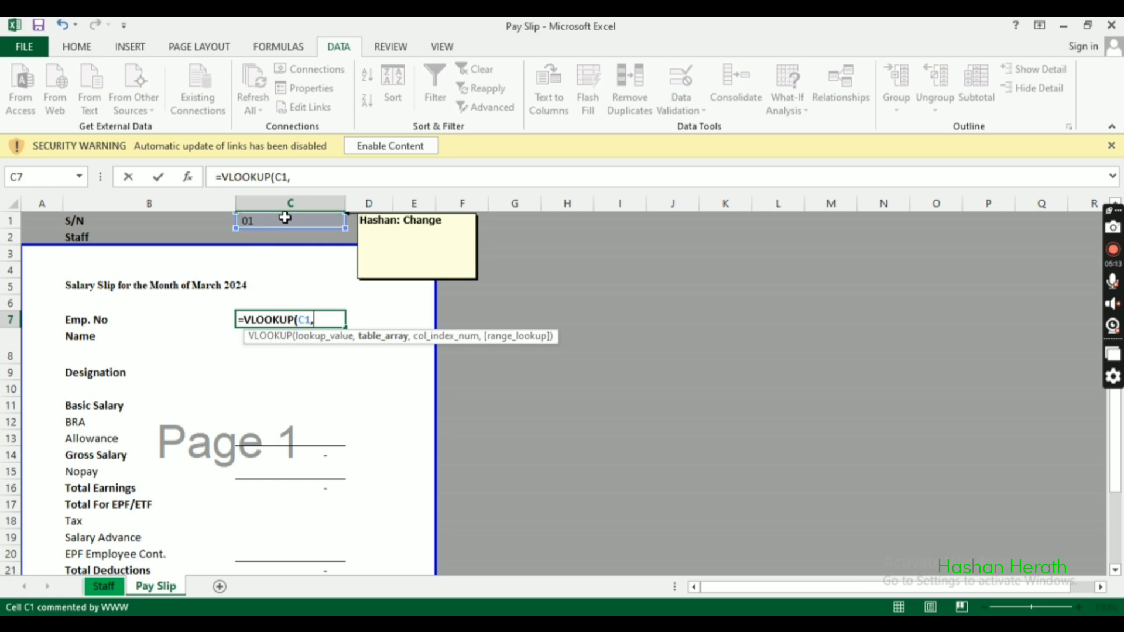
{"action": "left_click", "coordinate": [105, 586]}
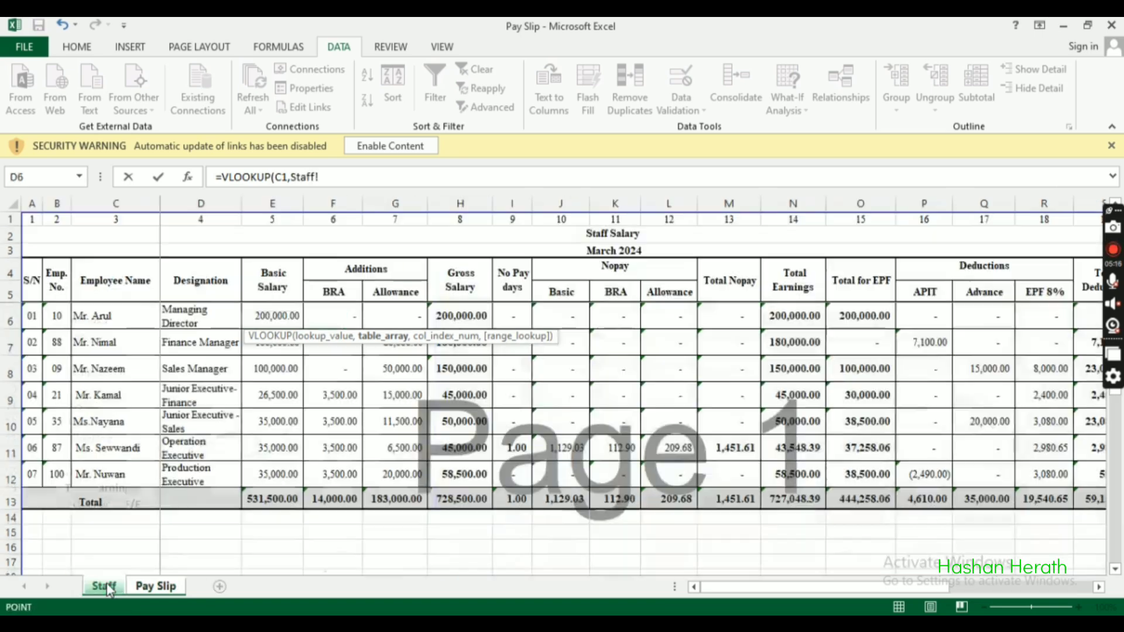
{"action": "left_click", "coordinate": [149, 586]}
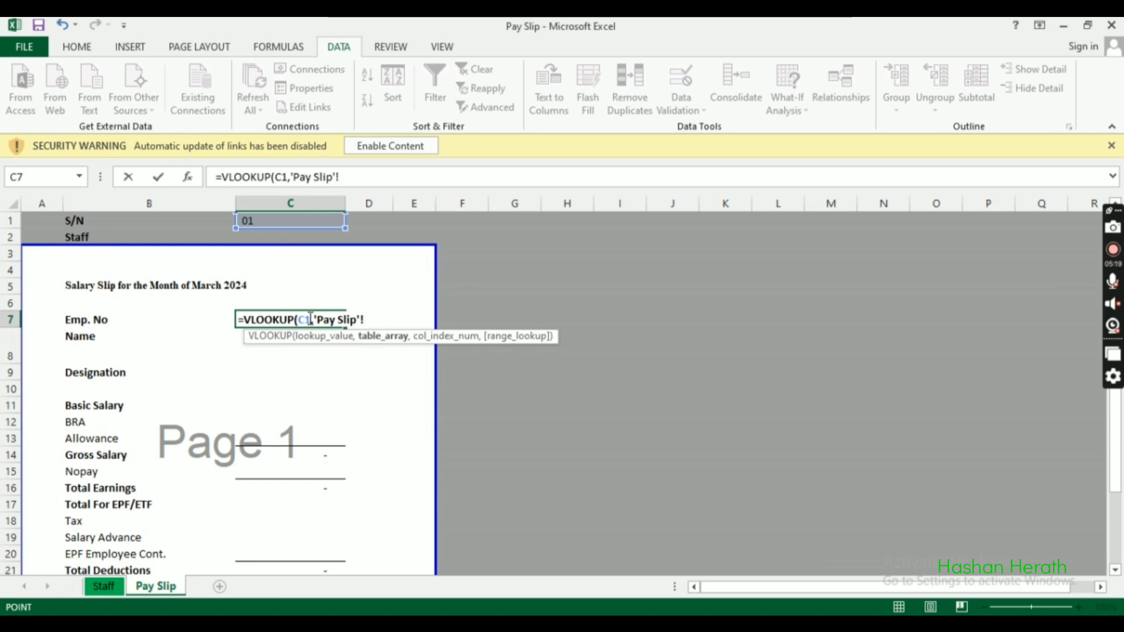
{"action": "left_click", "coordinate": [305, 320]}
{"action": "key", "text": "F4"}
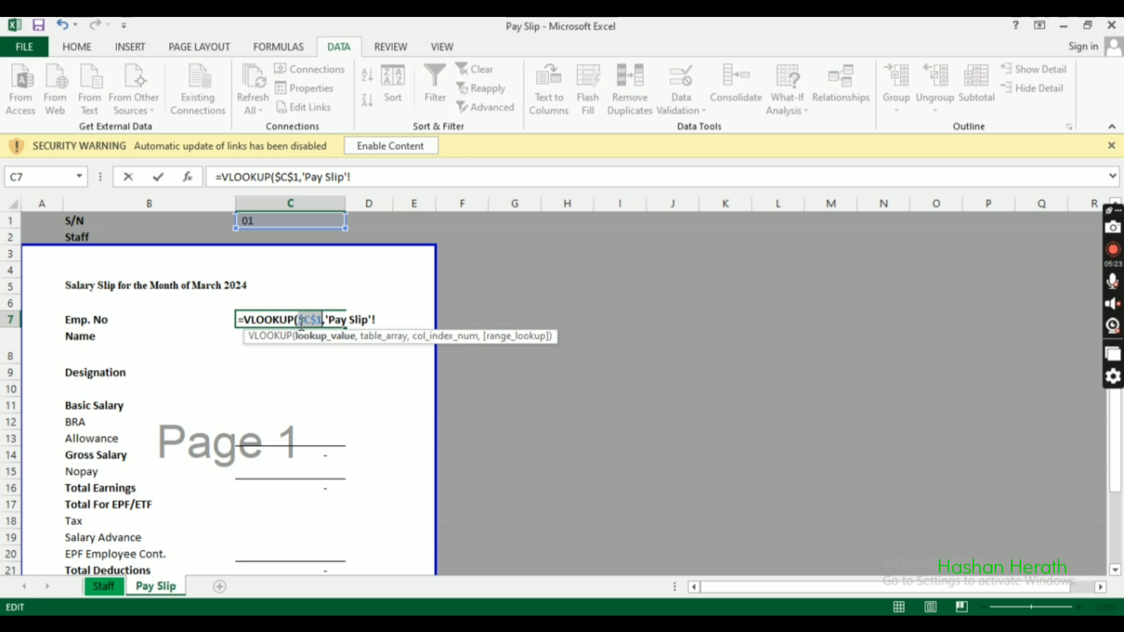
Step: Replace the wrong references so the lookup value is the absolute 'Pay Slip'!$C$1
{"action": "left_click", "coordinate": [404, 320]}
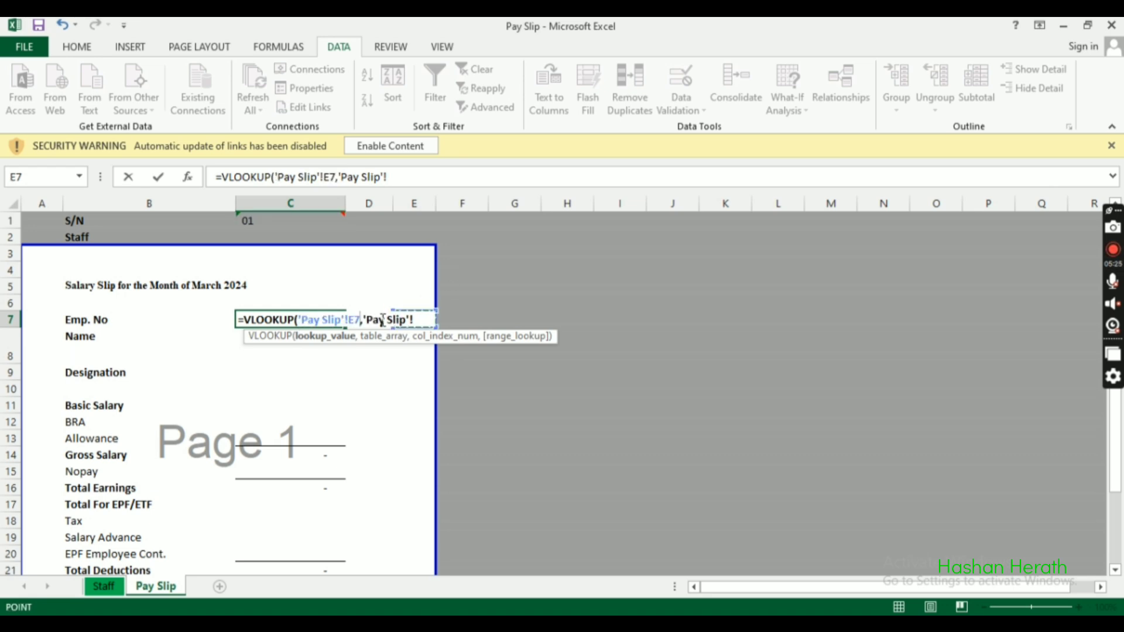
{"action": "left_click", "coordinate": [320, 321]}
{"action": "left_click_drag", "start_coordinate": [300, 320], "coordinate": [433, 322]}
{"action": "key", "text": "BackSpace"}
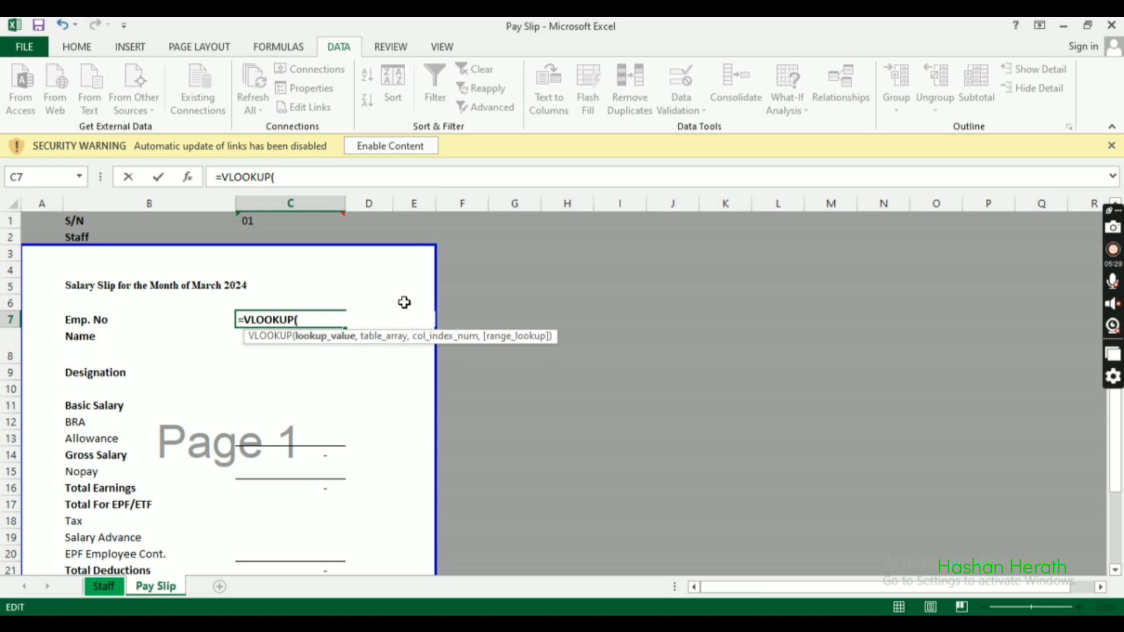
{"action": "left_click", "coordinate": [286, 222]}
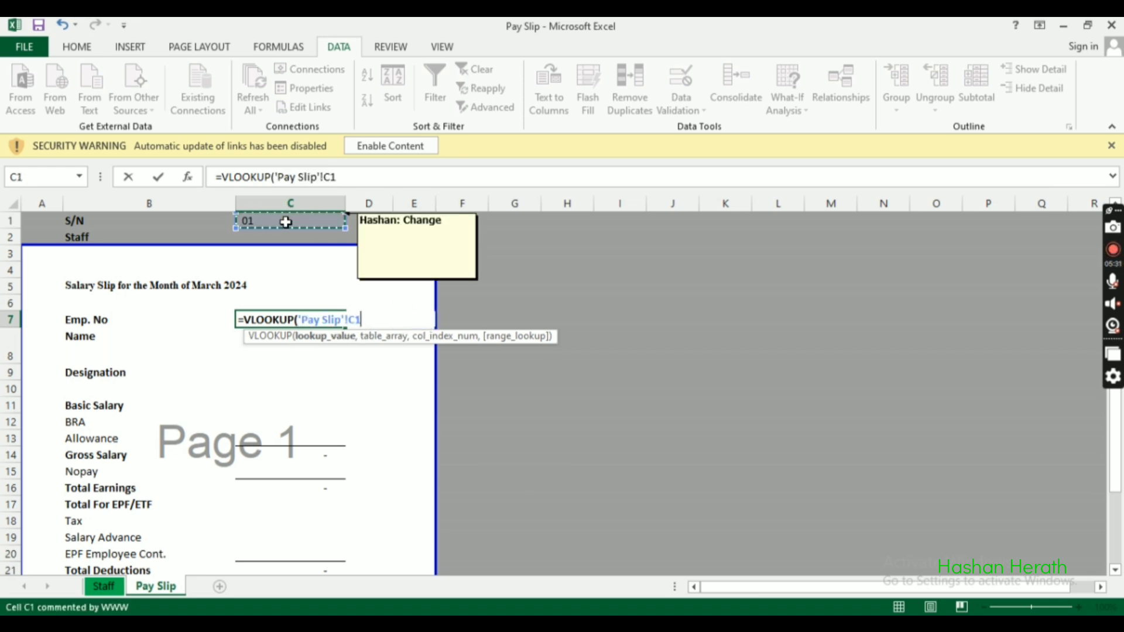
{"action": "key", "text": "F4"}
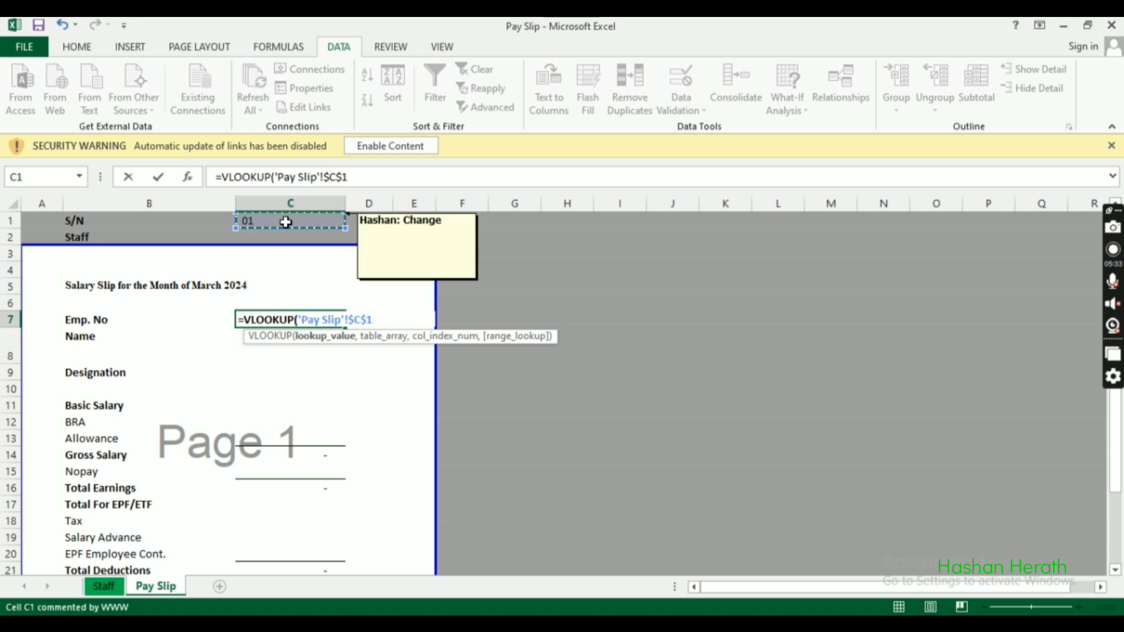
{"action": "type", "text": ","}
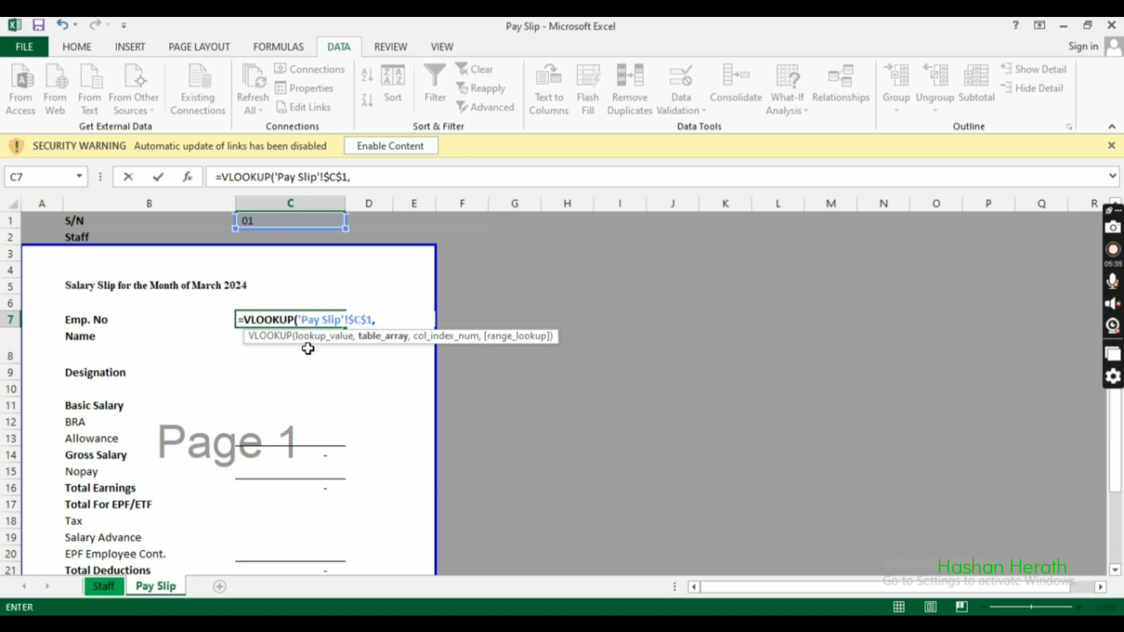
Step: Add Staff!$A$6:$T$12 as the absolute lookup table
{"action": "left_click", "coordinate": [104, 586]}
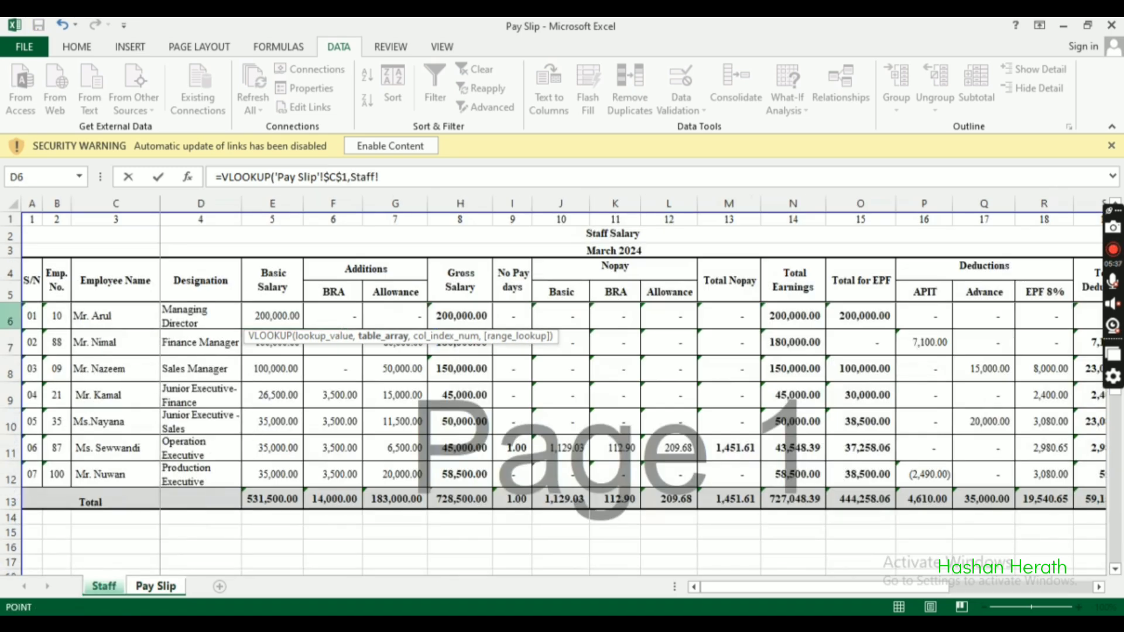
{"action": "left_click_drag", "start_coordinate": [32, 316], "coordinate": [988, 479]}
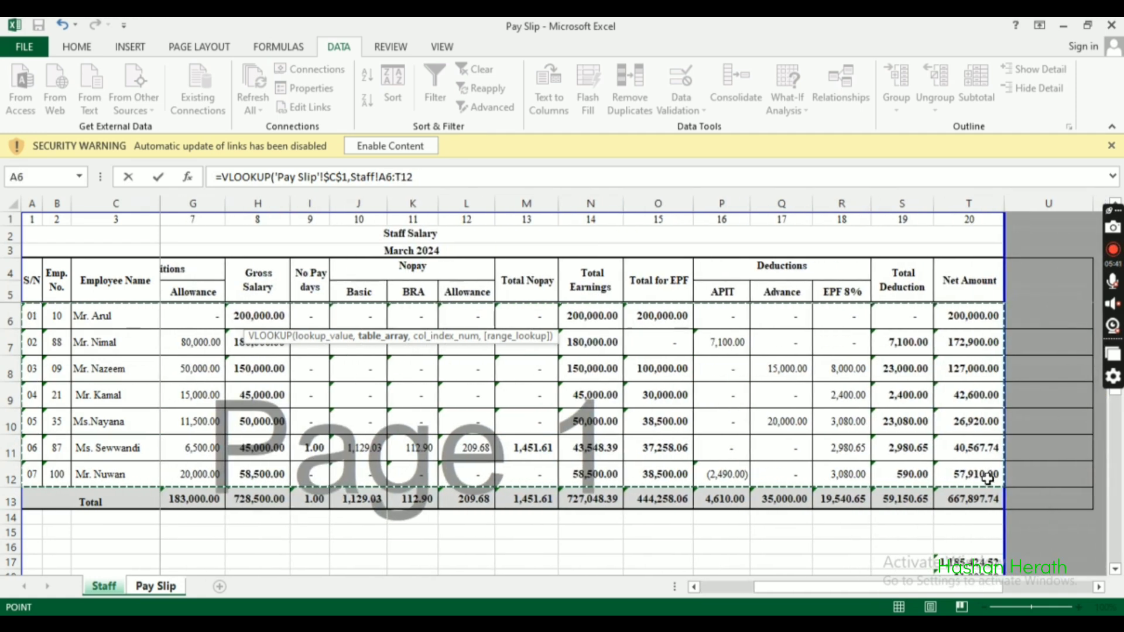
{"action": "key", "text": "F4"}
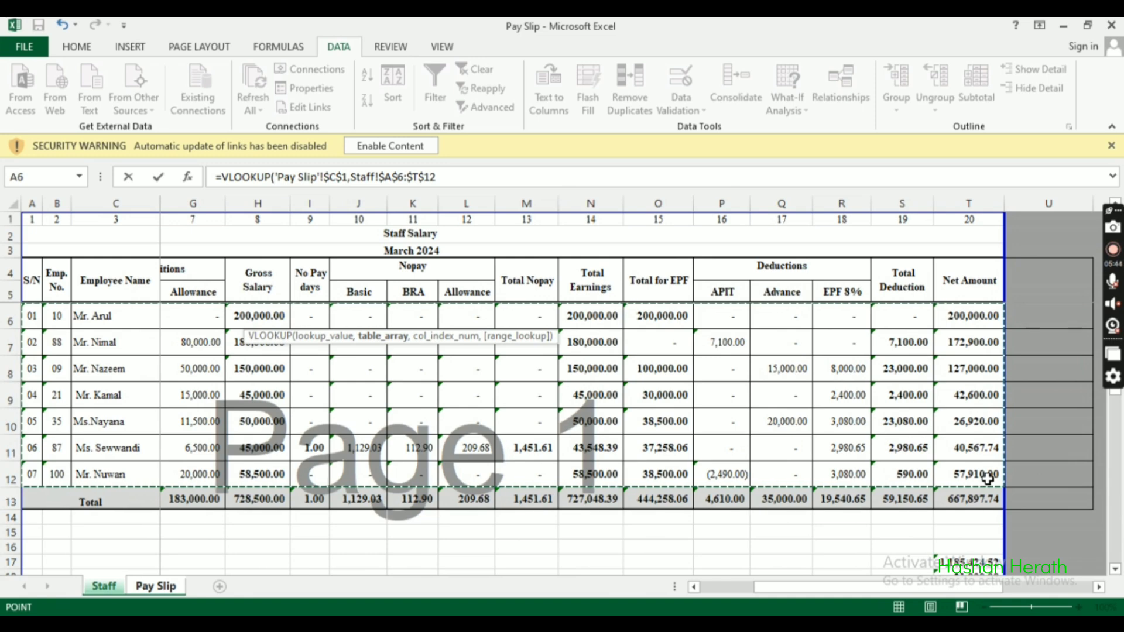
{"action": "type", "text": ","}
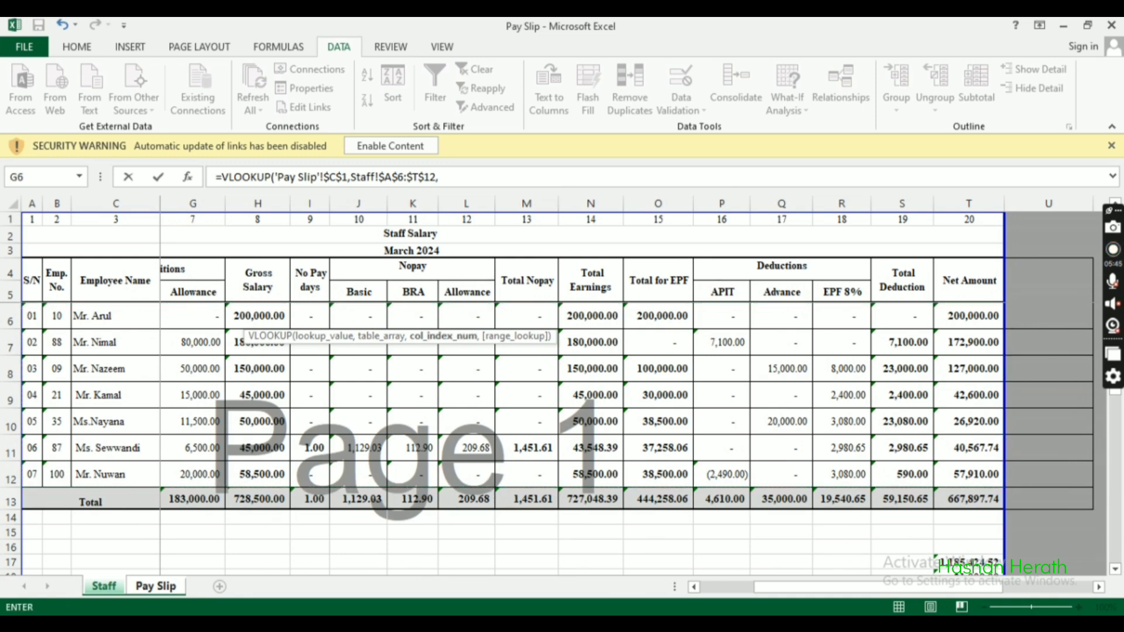
{"action": "left_click_drag", "start_coordinate": [824, 587], "coordinate": [772, 590]}
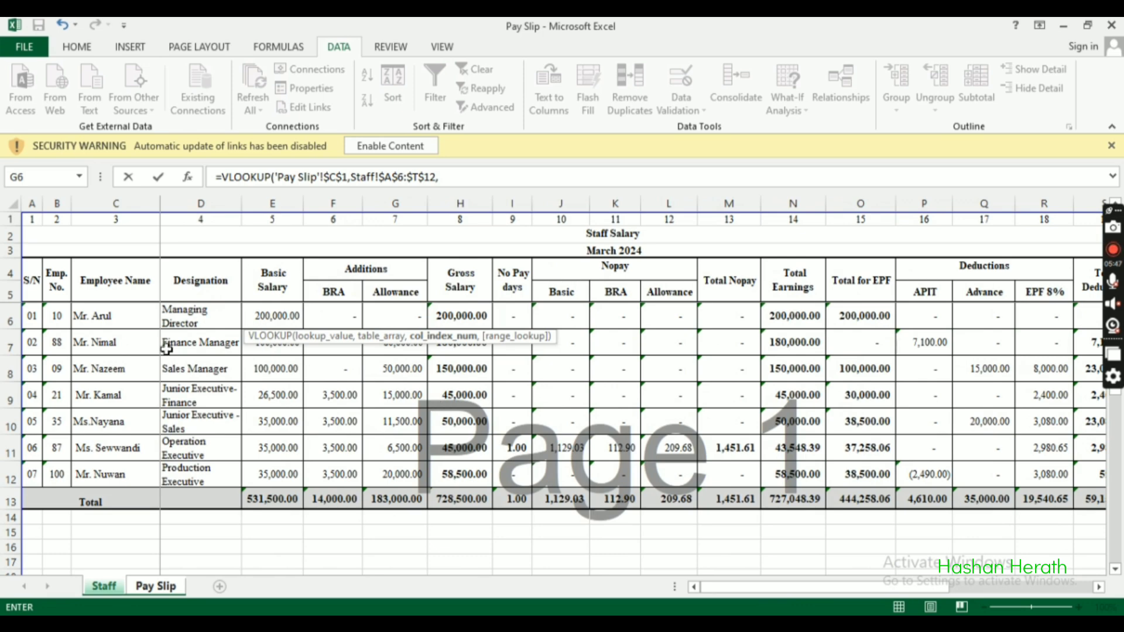
Step: Finish with column index 2 and FALSE, committing the formula that returns 10
{"action": "left_click", "coordinate": [156, 586]}
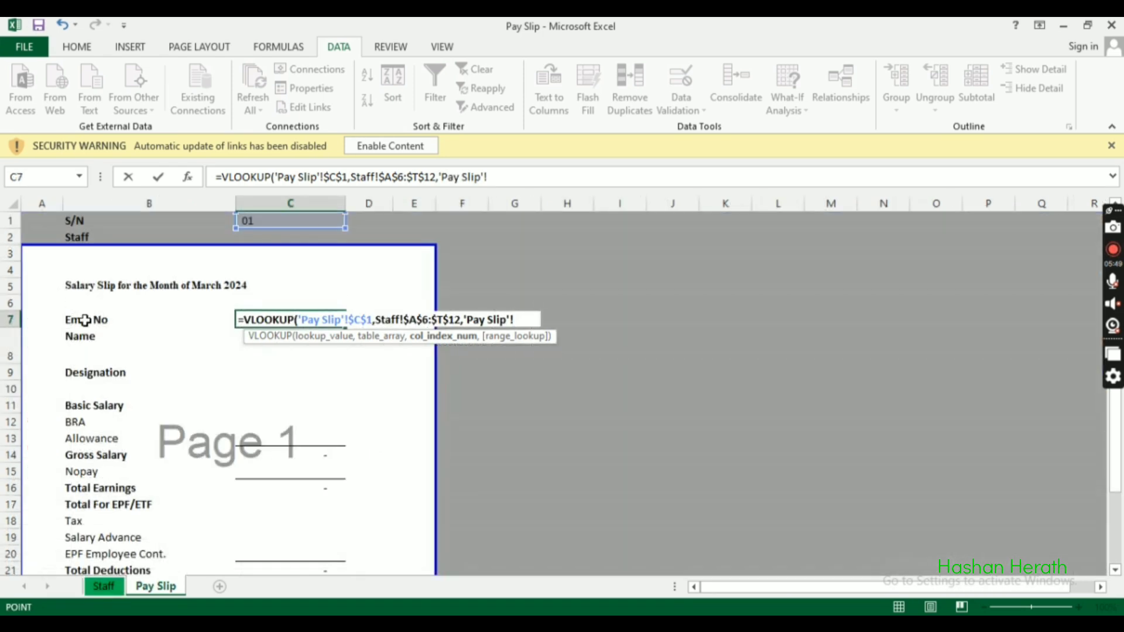
{"action": "left_click", "coordinate": [103, 586]}
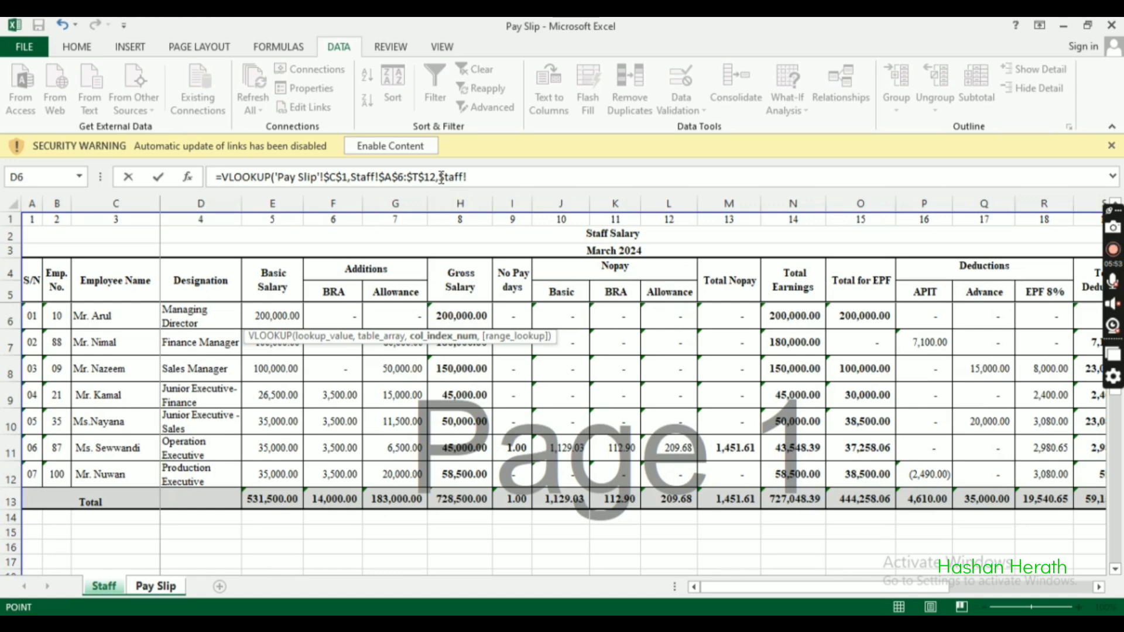
{"action": "left_click_drag", "start_coordinate": [439, 176], "coordinate": [464, 176]}
{"action": "type", "text": "2"}
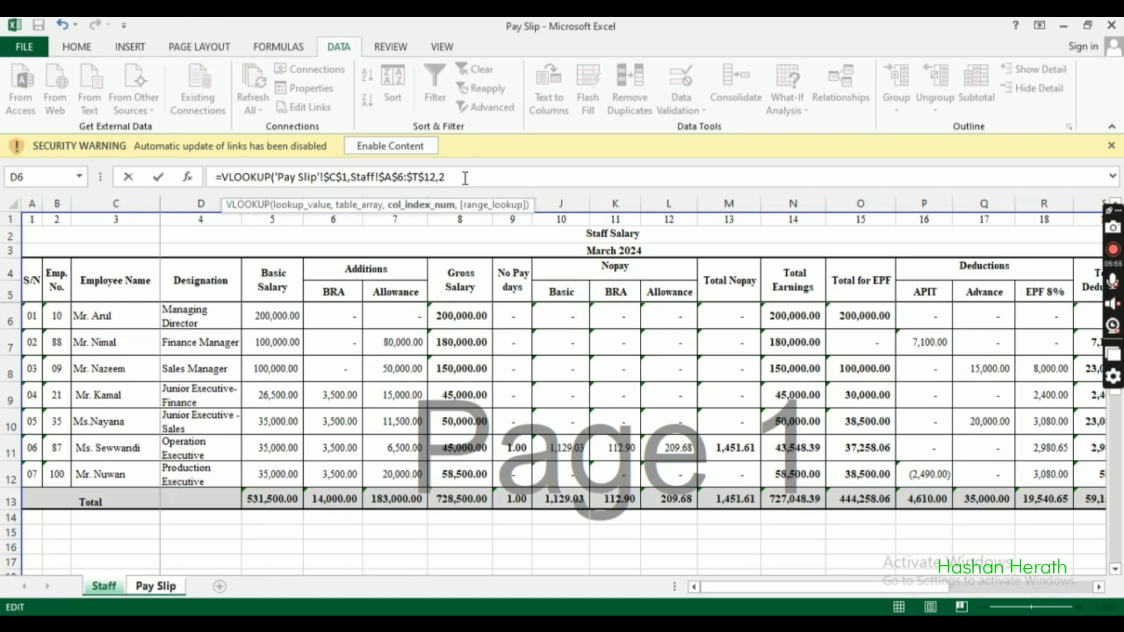
{"action": "type", "text": ","}
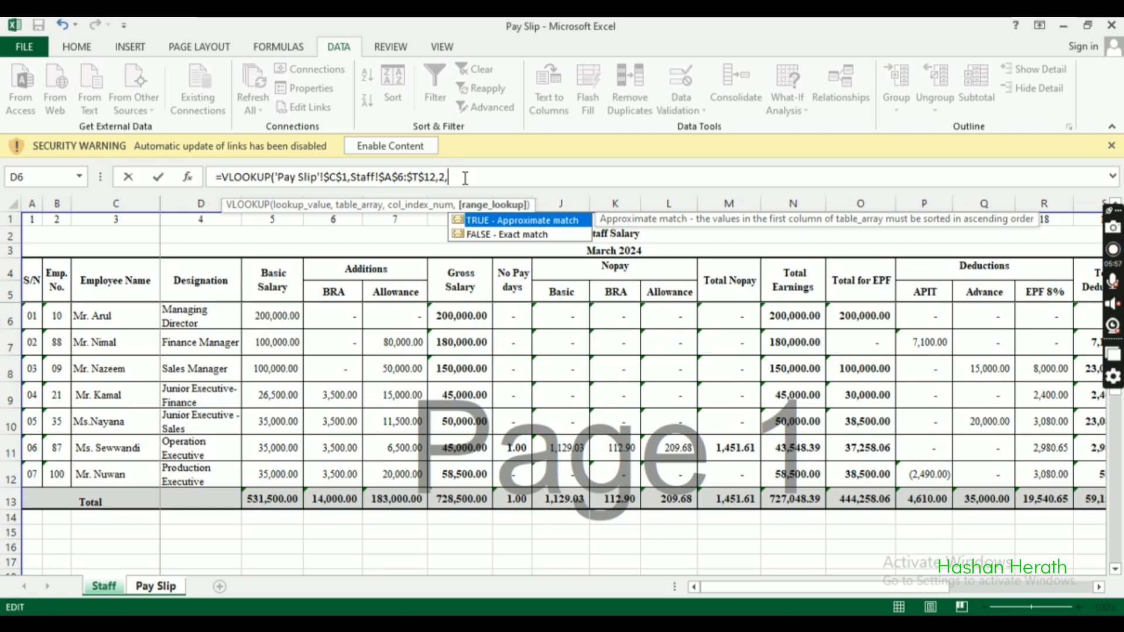
{"action": "key", "text": "Down"}
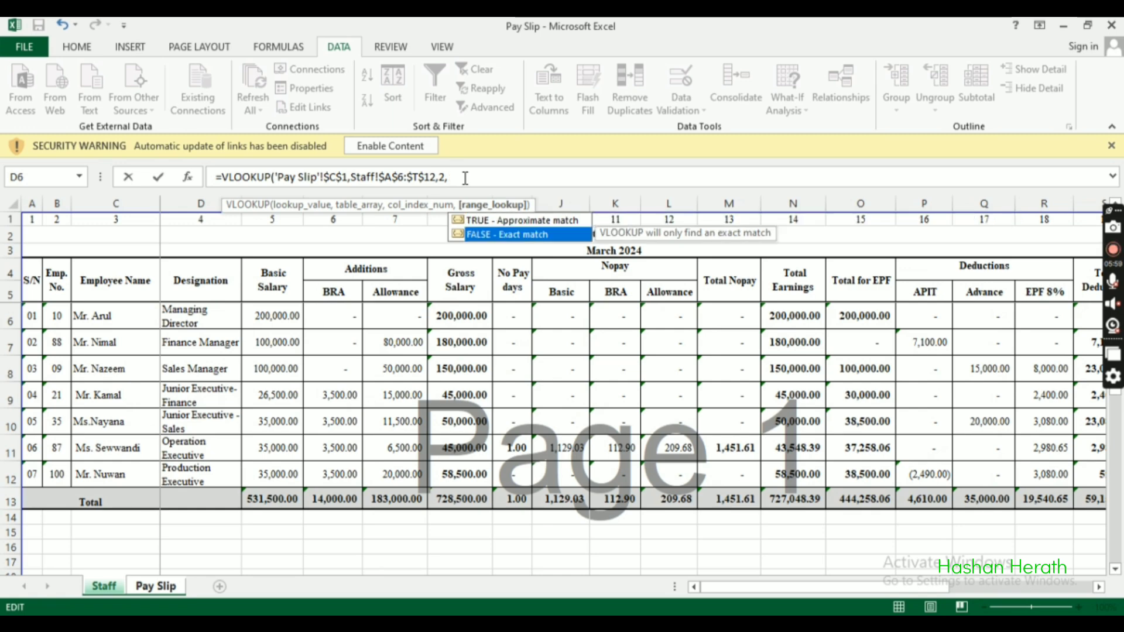
{"action": "key", "text": "Tab"}
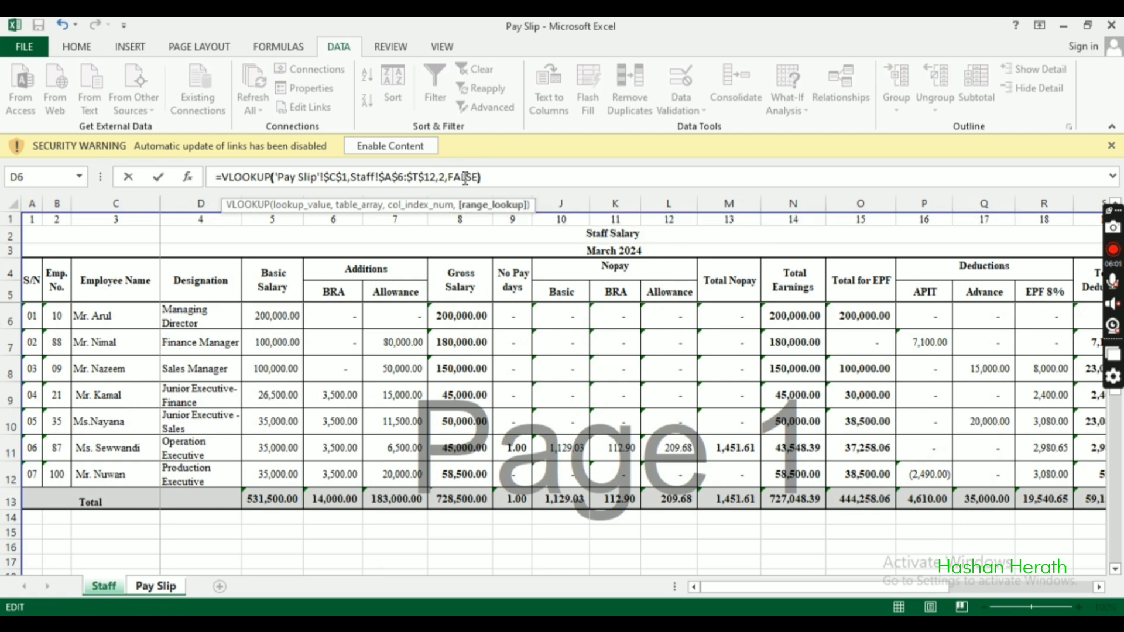
{"action": "key", "text": "Return"}
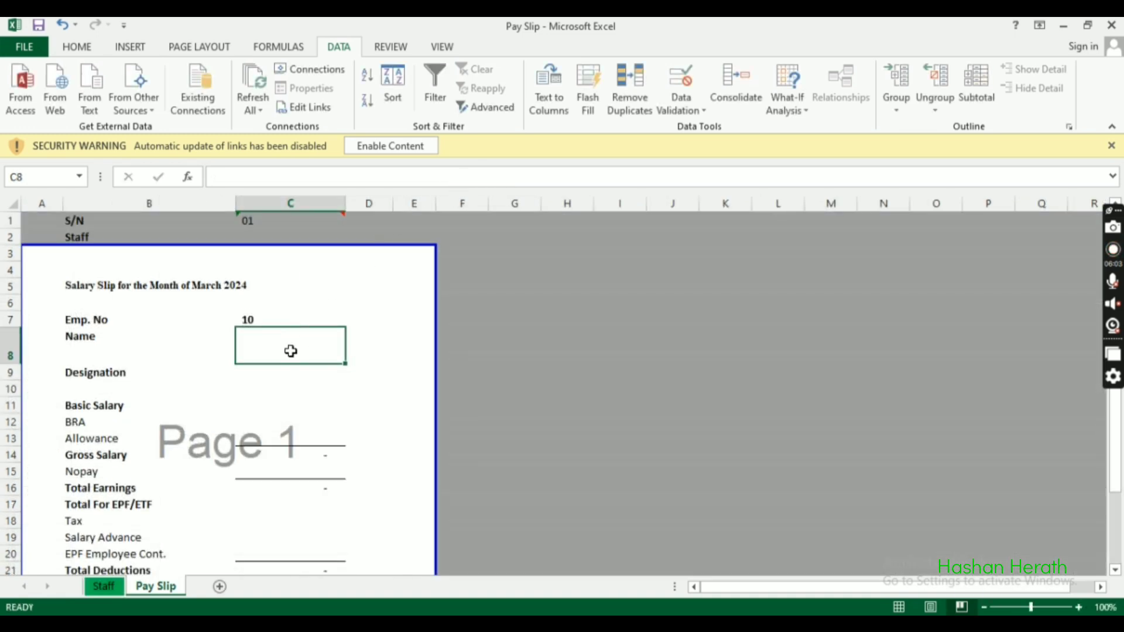
Step: Review the Emp. No formula unchanged, then choose S/N 03 in C1
{"action": "left_click", "coordinate": [291, 320]}
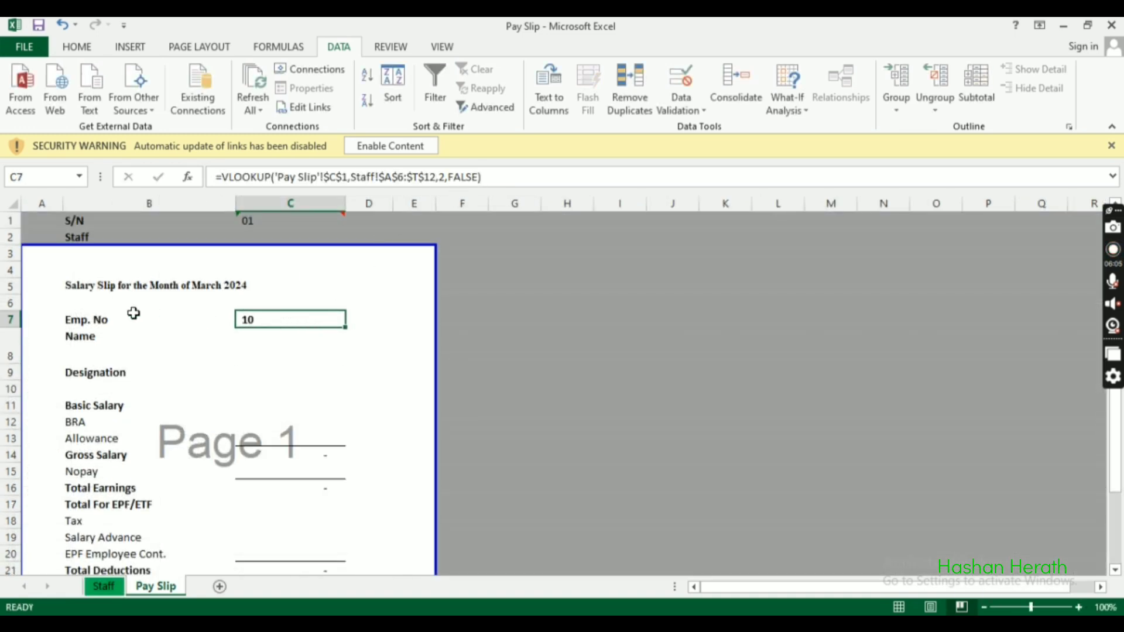
{"action": "left_click", "coordinate": [289, 224]}
{"action": "double_click", "coordinate": [271, 320]}
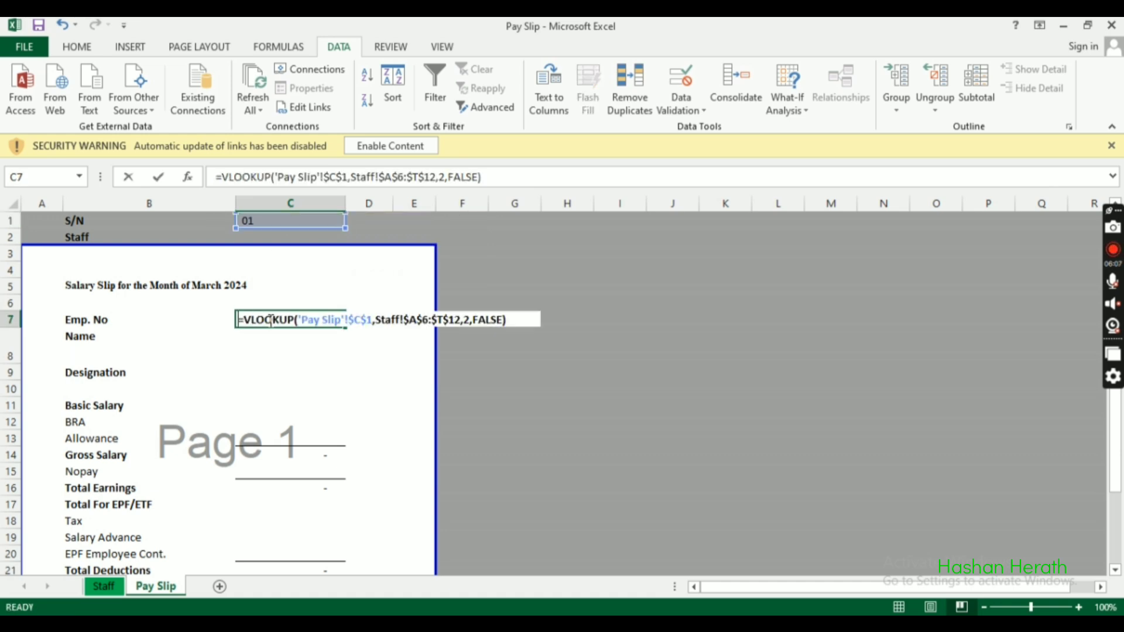
{"action": "key", "text": "Escape"}
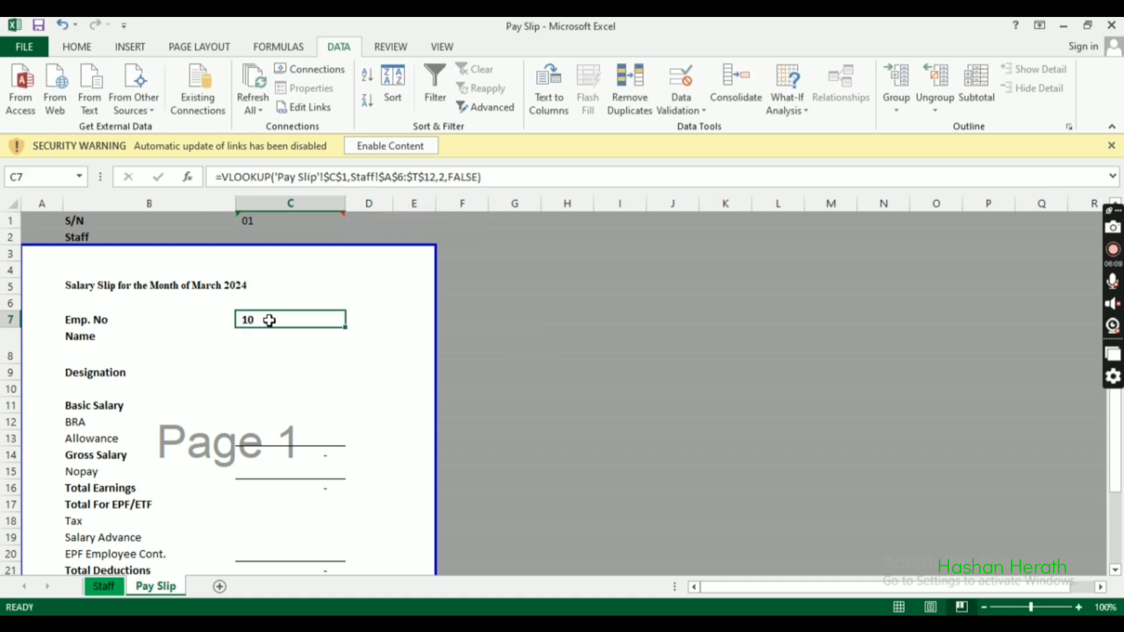
{"action": "left_click", "coordinate": [328, 221]}
{"action": "left_click", "coordinate": [353, 221]}
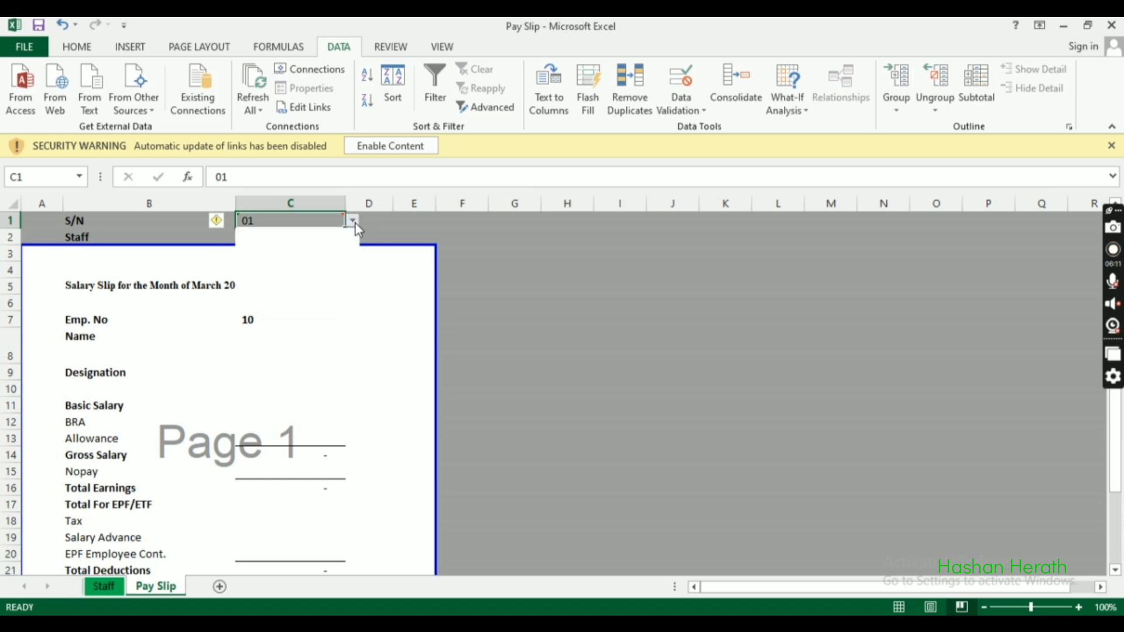
{"action": "left_click", "coordinate": [328, 257]}
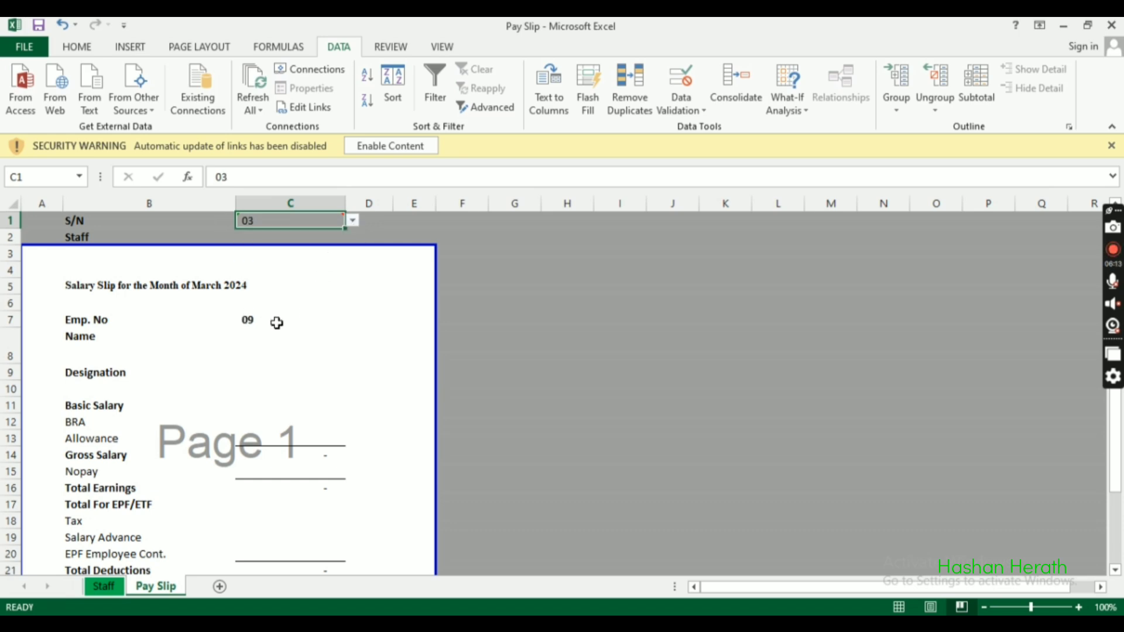
Step: Verify on the Staff sheet that S/N 03's Emp. No 09 matches the slip
{"action": "left_click", "coordinate": [276, 323]}
{"action": "left_click", "coordinate": [104, 589]}
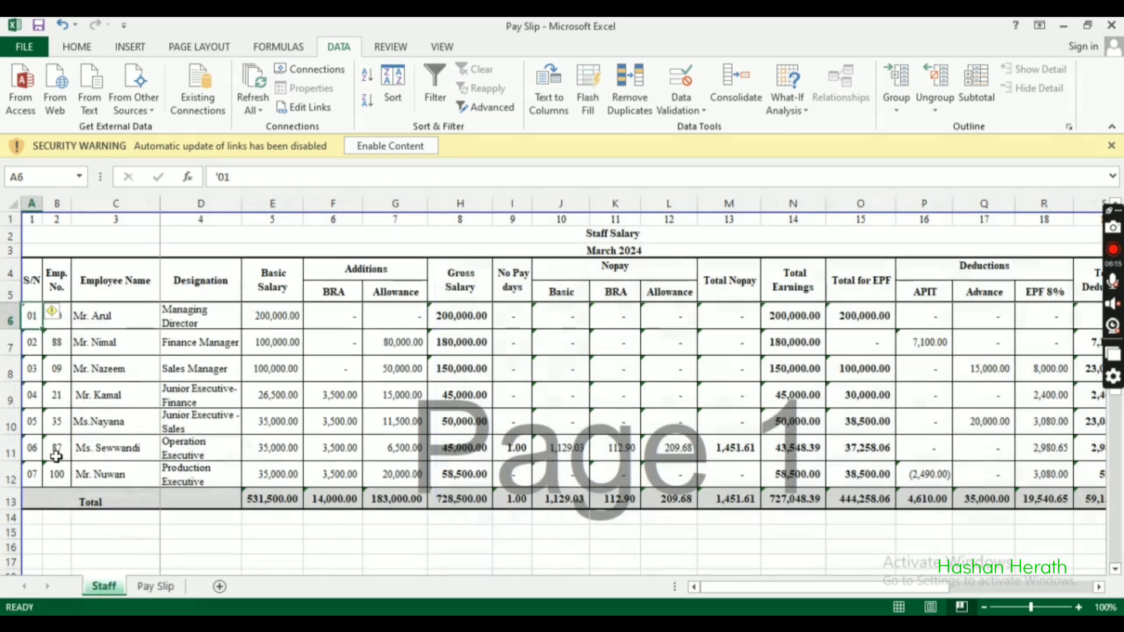
{"action": "left_click", "coordinate": [36, 374]}
{"action": "left_click", "coordinate": [69, 378]}
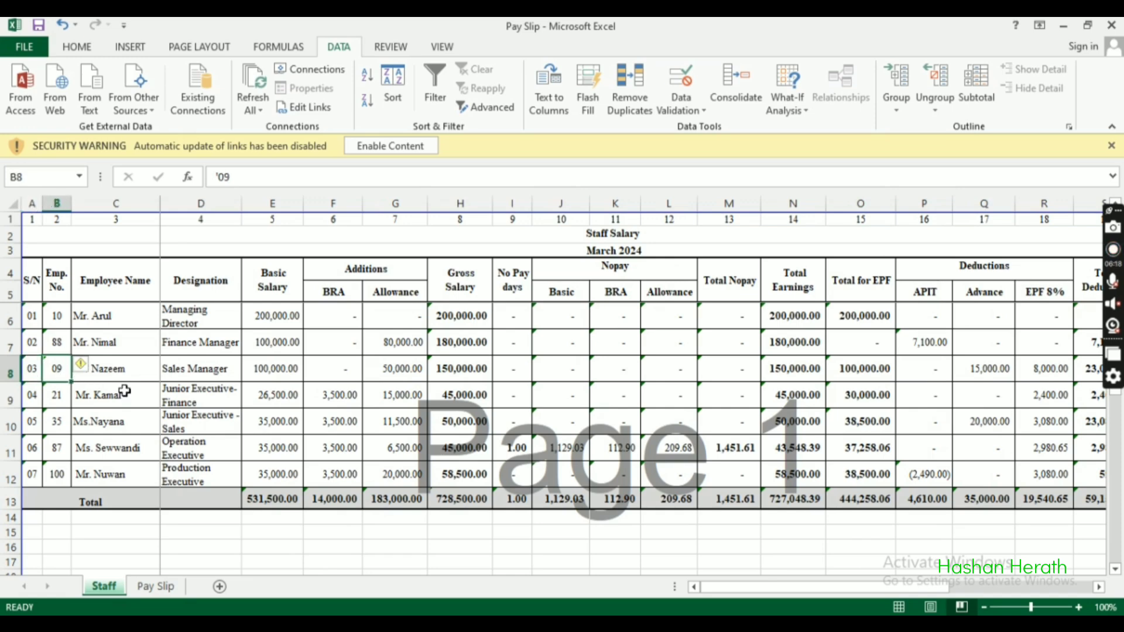
{"action": "left_click", "coordinate": [155, 586]}
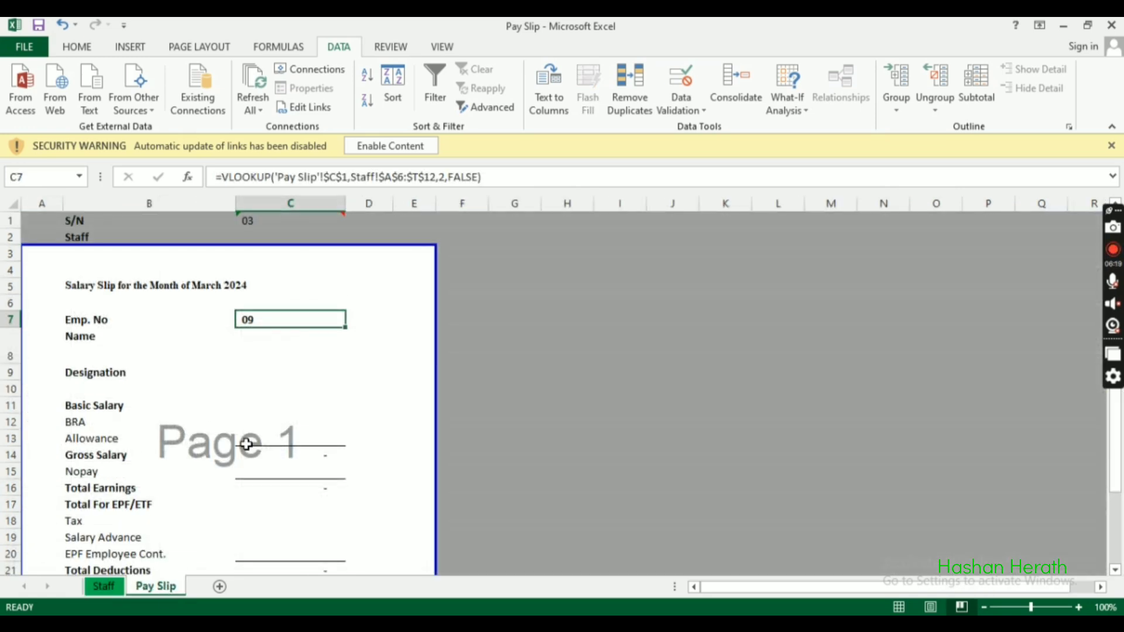
{"action": "left_click", "coordinate": [288, 332]}
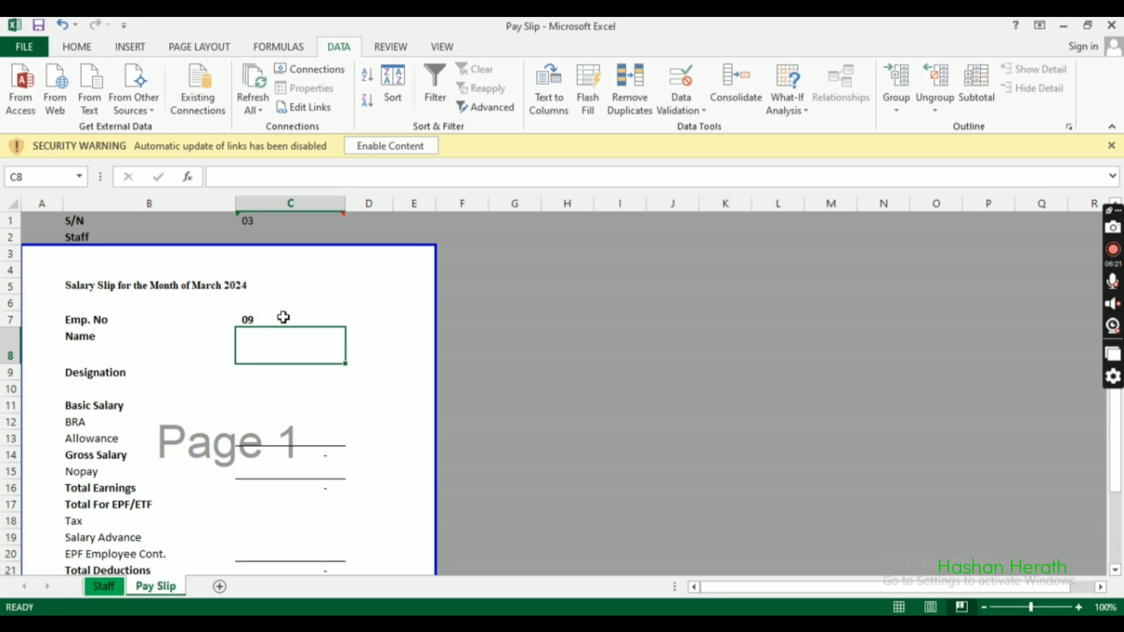
{"action": "left_click", "coordinate": [284, 317]}
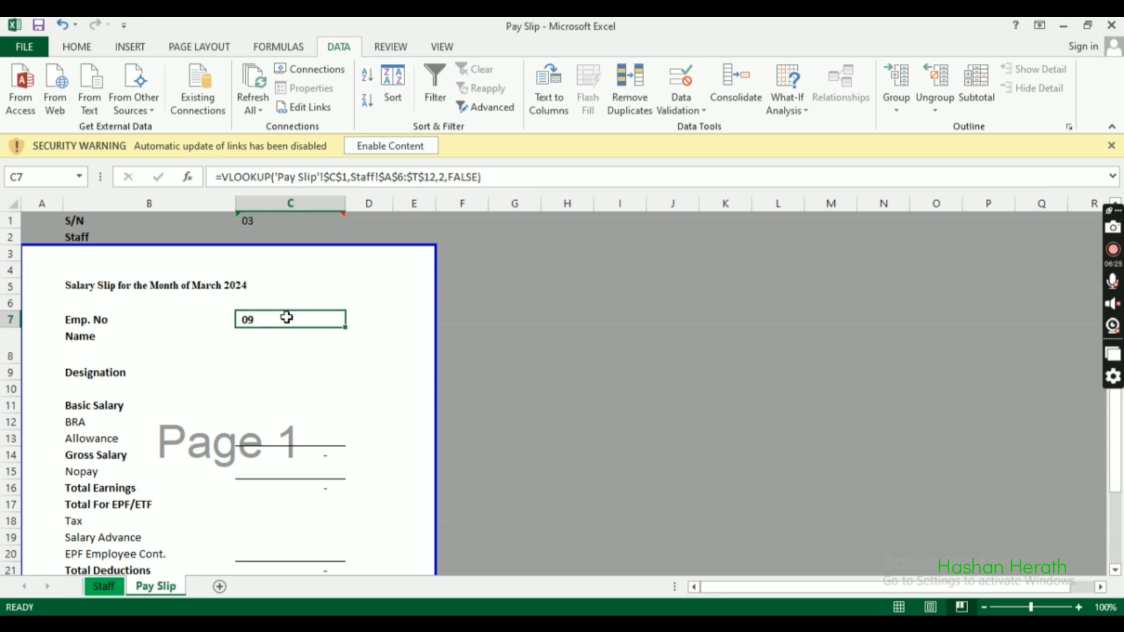
Step: Copy the Emp. No VLOOKUP from C7 into Name cell C8 and change its column index to 3
{"action": "key", "text": "ctrl+c"}
{"action": "left_click", "coordinate": [290, 337]}
{"action": "key", "text": "ctrl+v"}
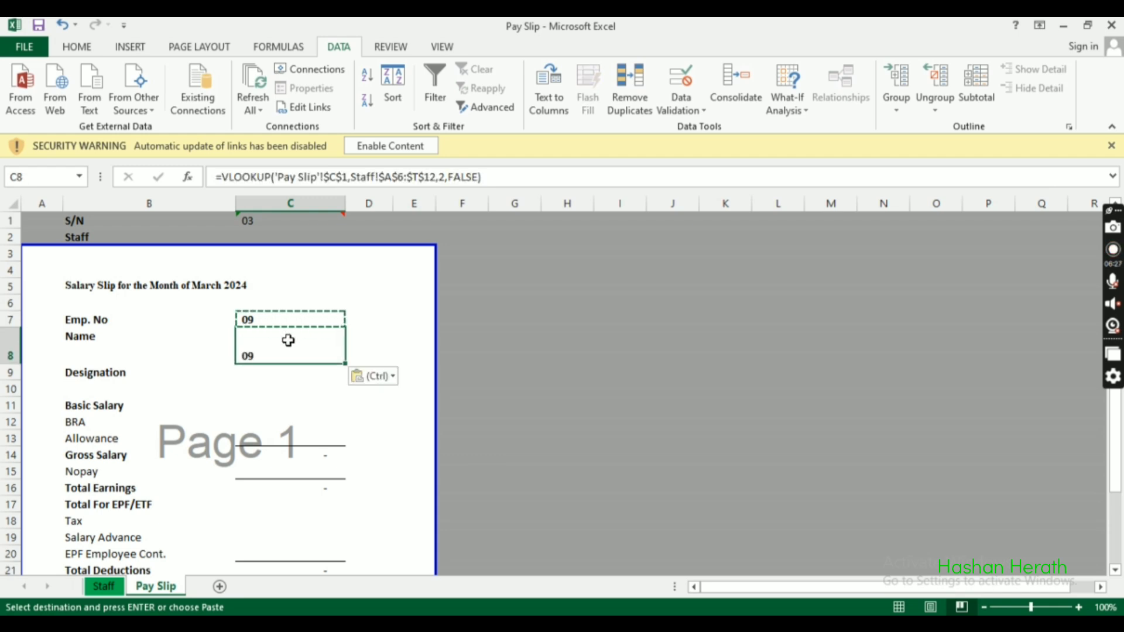
{"action": "double_click", "coordinate": [288, 343]}
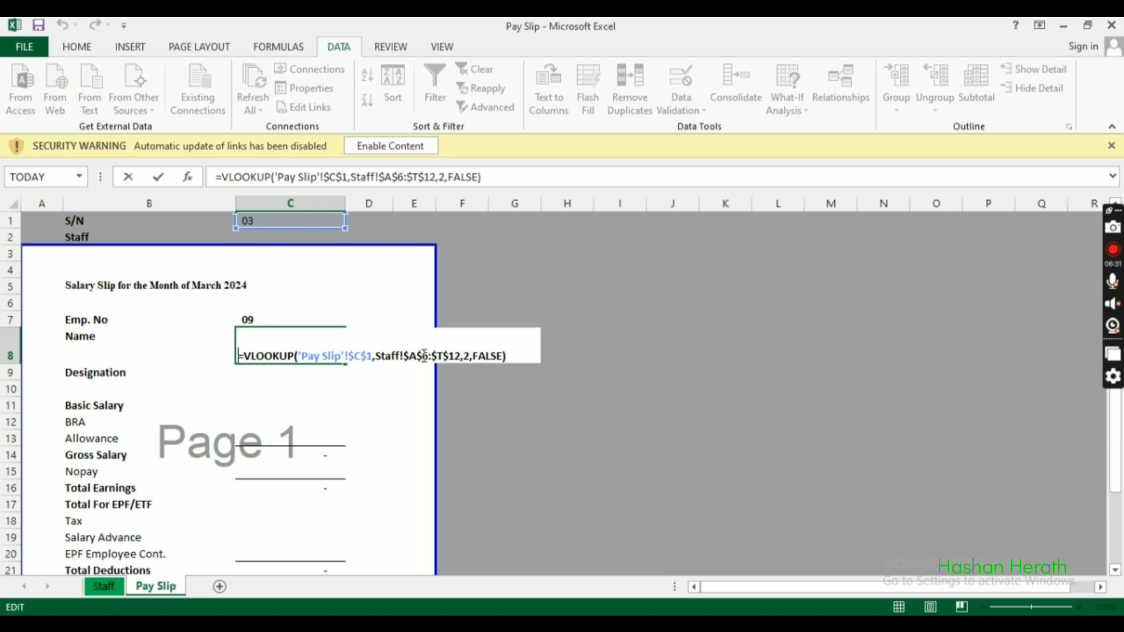
{"action": "left_click", "coordinate": [469, 356]}
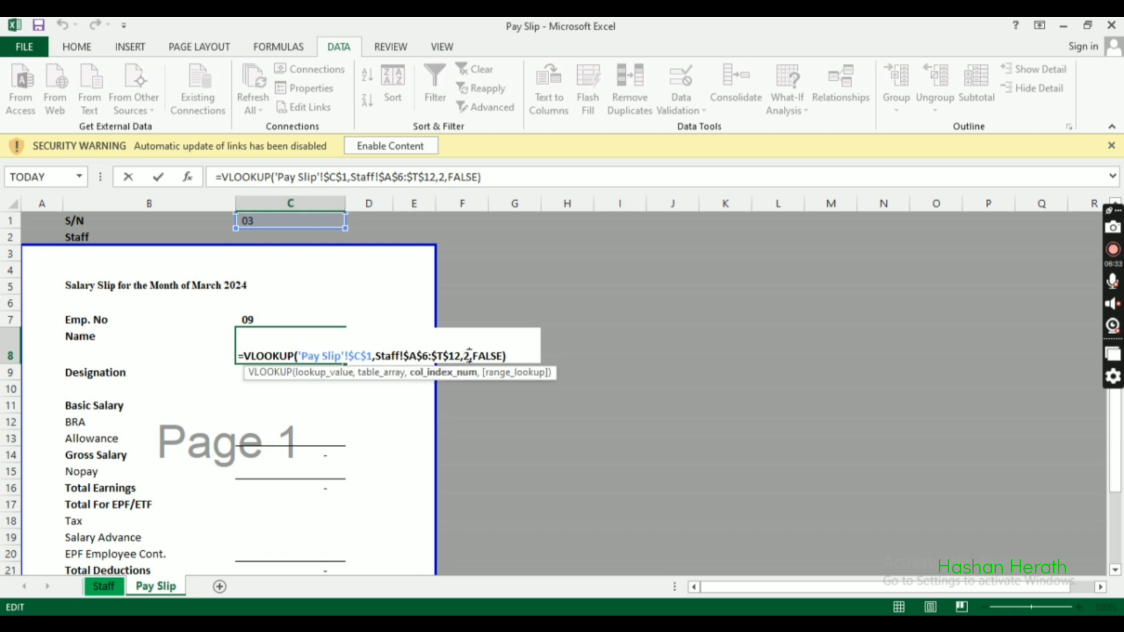
{"action": "left_click", "coordinate": [103, 586]}
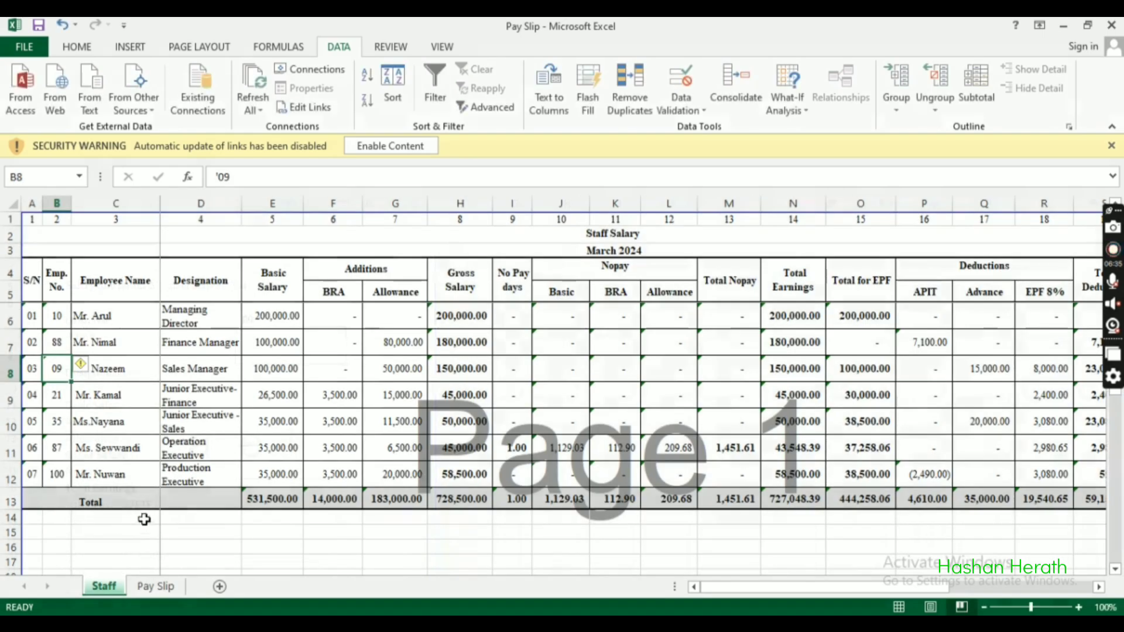
{"action": "left_click", "coordinate": [97, 319]}
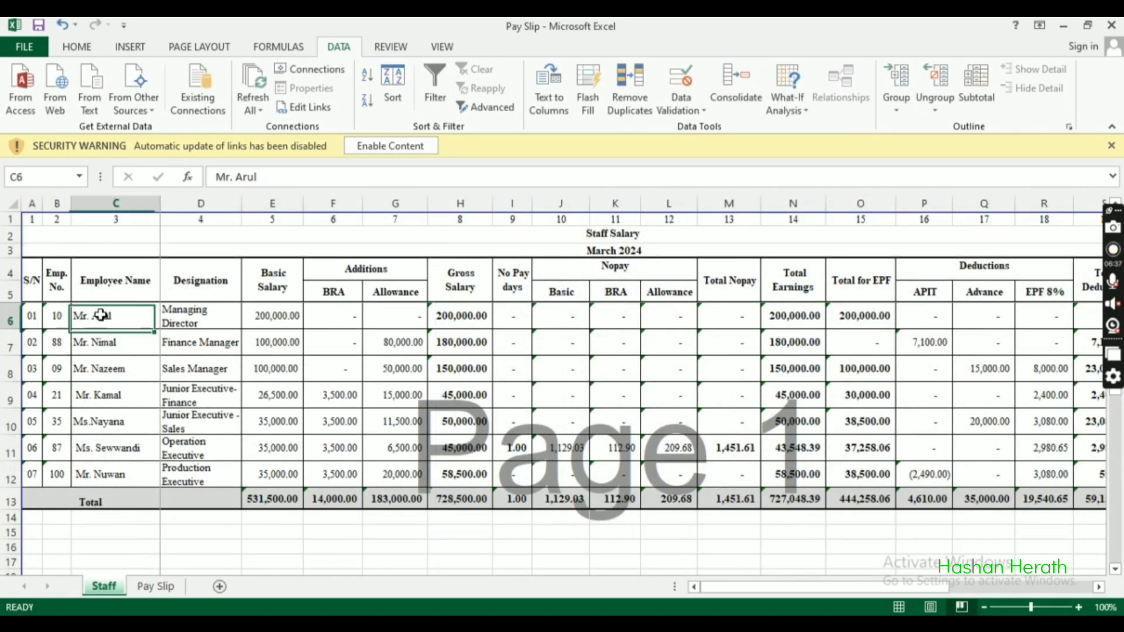
{"action": "left_click", "coordinate": [122, 220]}
{"action": "left_click", "coordinate": [117, 324]}
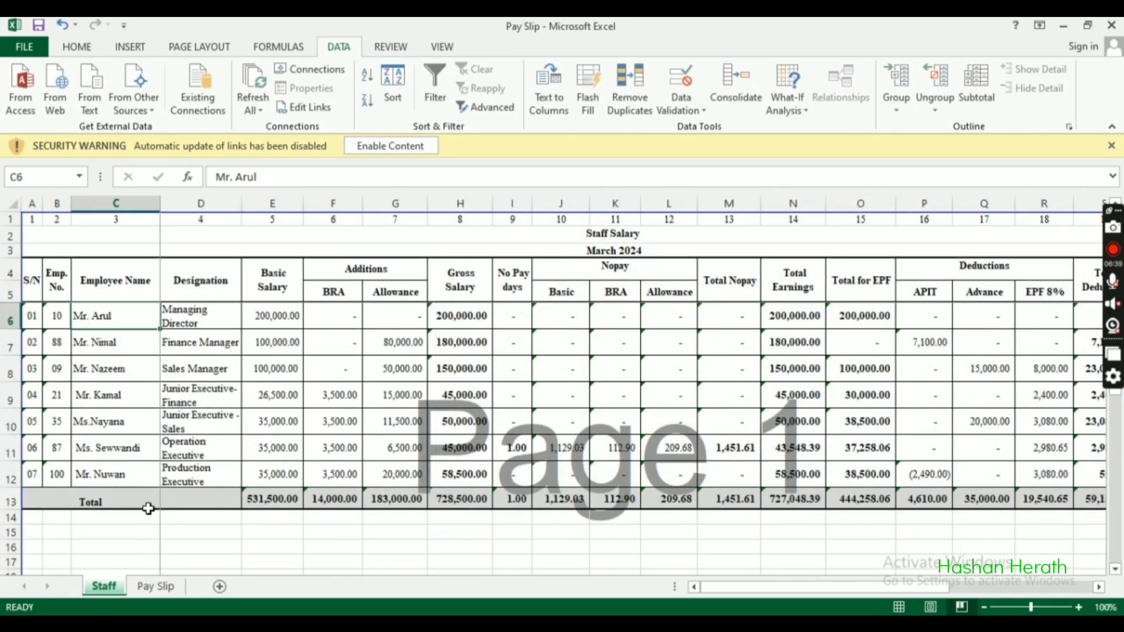
{"action": "left_click", "coordinate": [155, 586]}
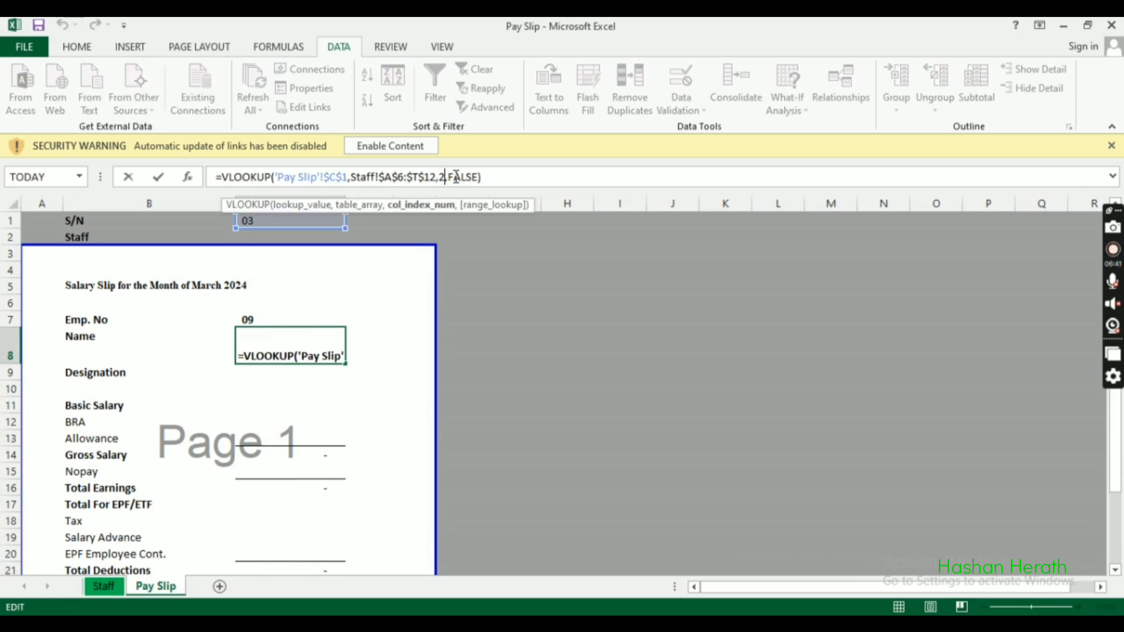
{"action": "key", "text": "Return"}
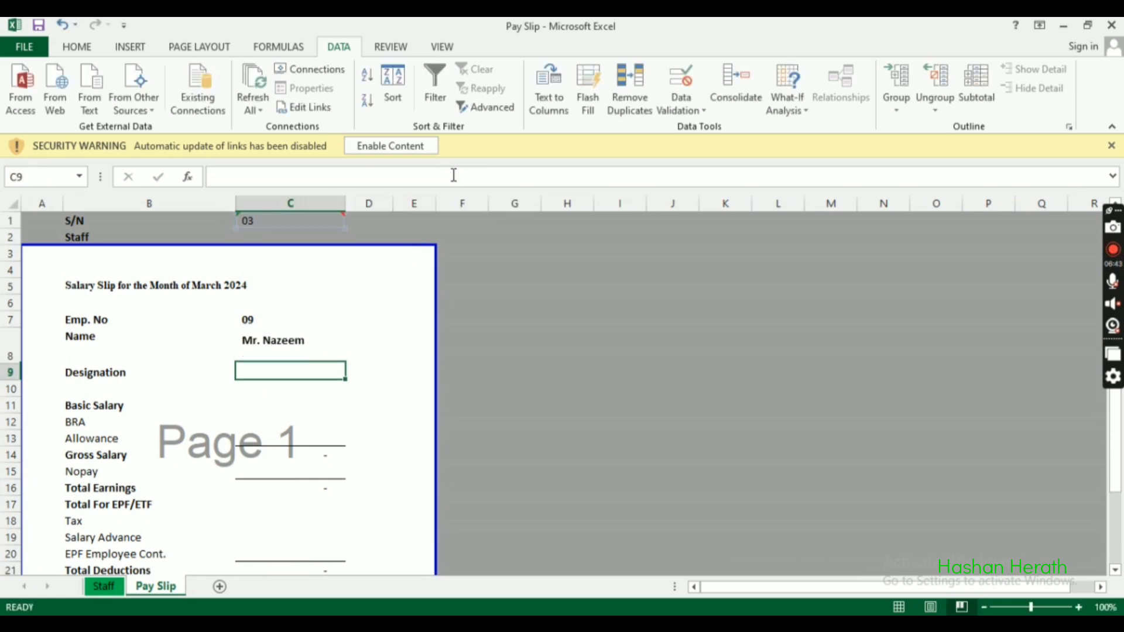
Step: Test the Name lookup by choosing S/N 02 and then 01 in the C1 drop-down
{"action": "left_click", "coordinate": [296, 350]}
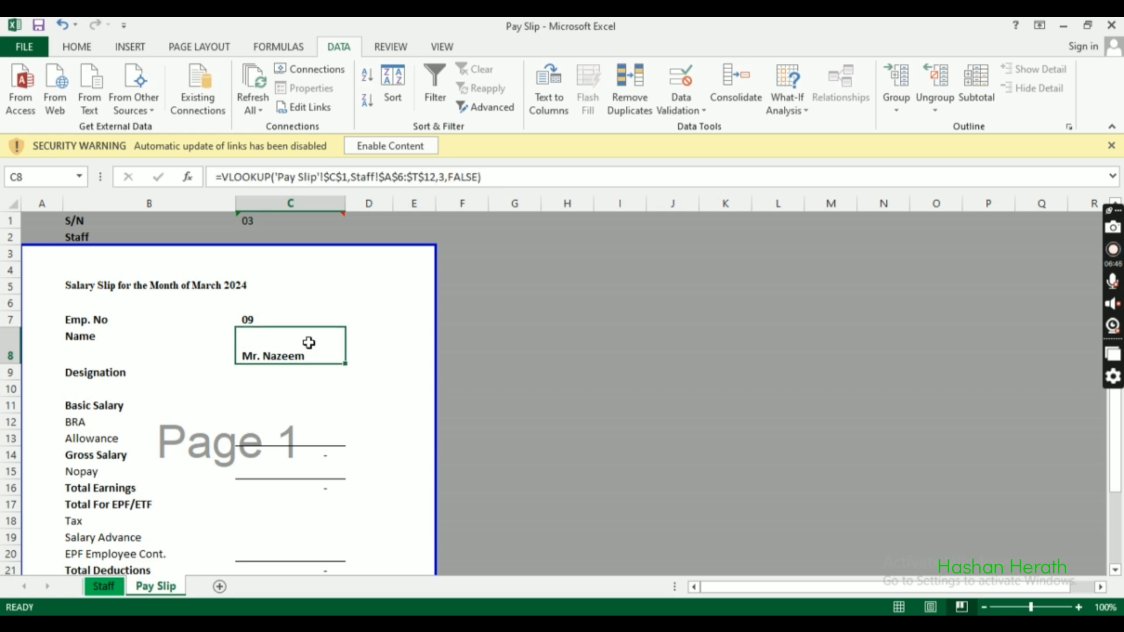
{"action": "left_click", "coordinate": [328, 219]}
{"action": "left_click", "coordinate": [353, 220]}
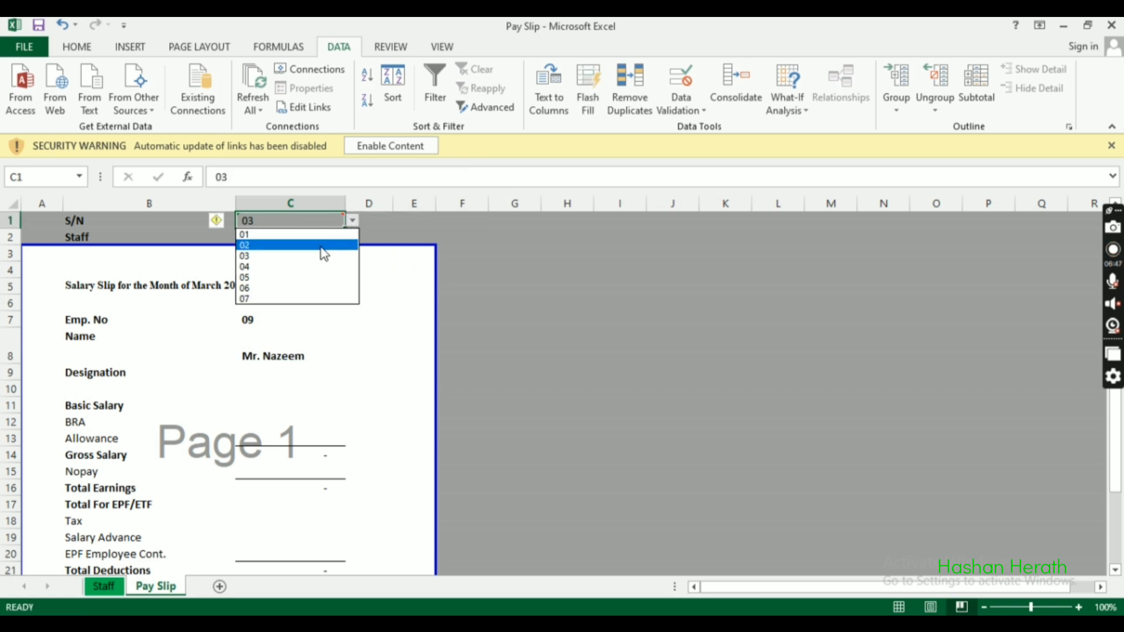
{"action": "left_click", "coordinate": [321, 247]}
{"action": "left_click", "coordinate": [352, 220]}
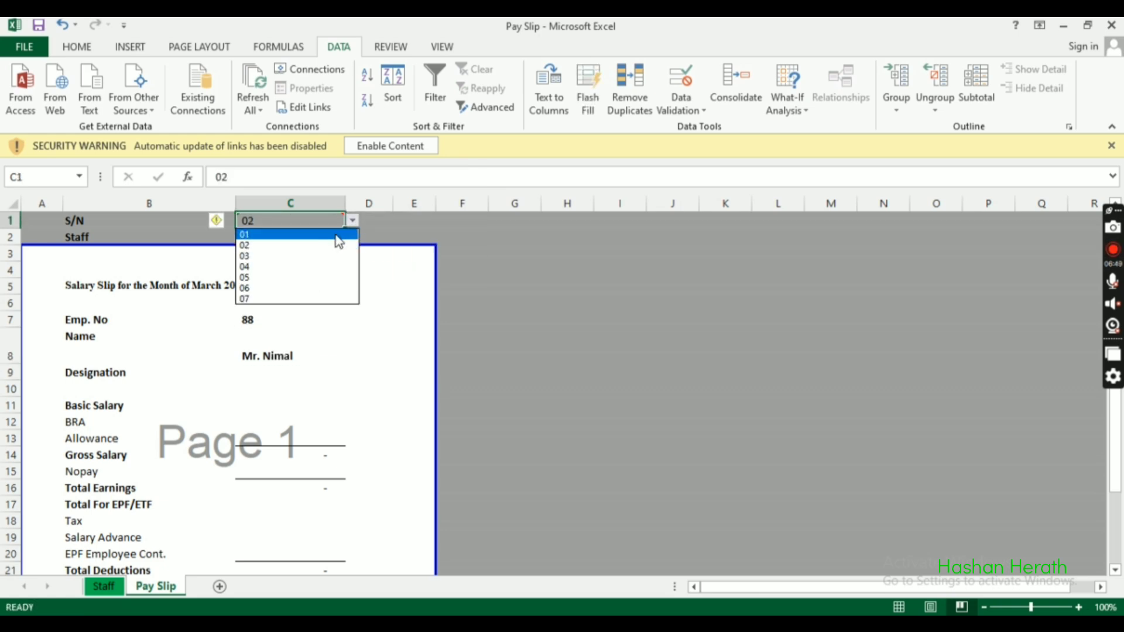
{"action": "left_click", "coordinate": [310, 236]}
{"action": "left_click", "coordinate": [266, 370]}
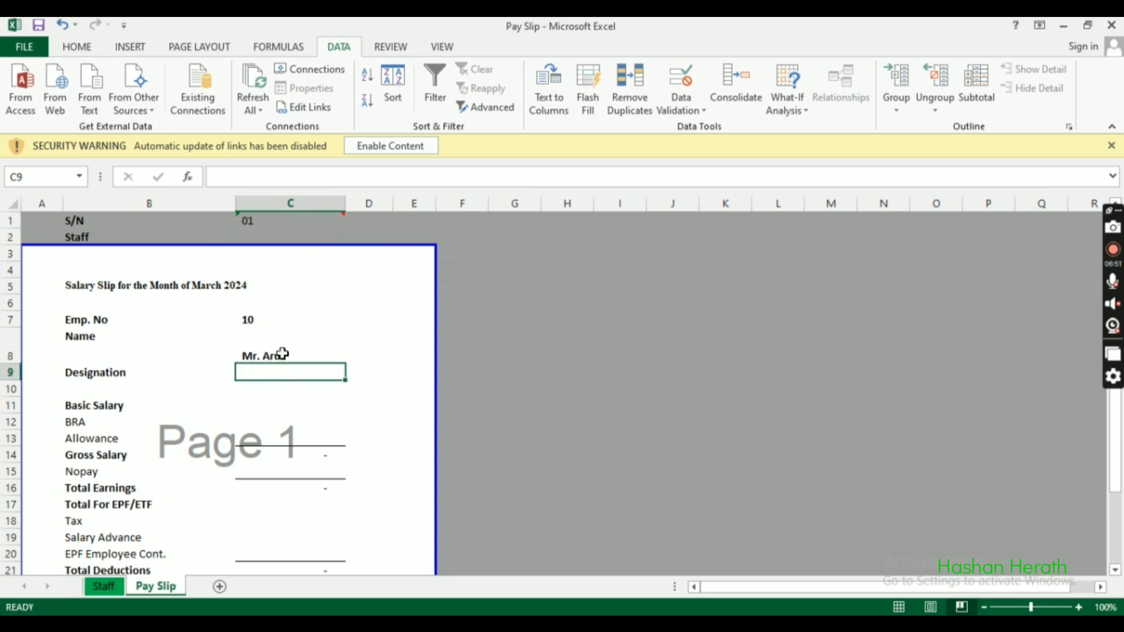
{"action": "left_click", "coordinate": [283, 353]}
Step: Paste the Name VLOOKUP into Designation cell C9 and change its column index from 3 to 4
{"action": "key", "text": "ctrl+c"}
{"action": "left_click", "coordinate": [279, 372]}
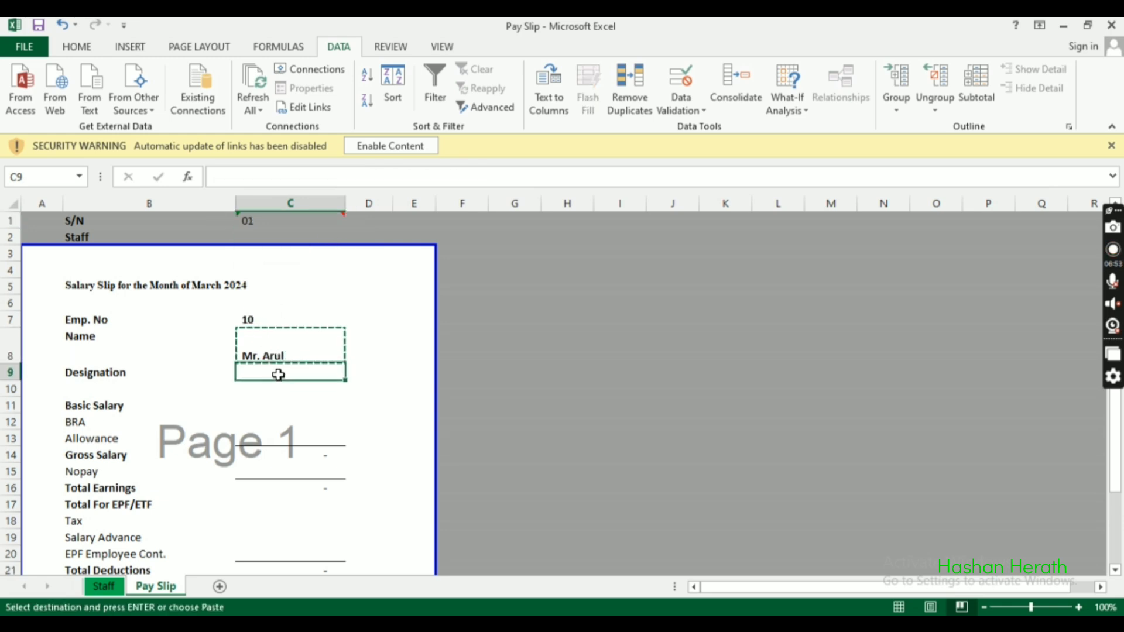
{"action": "key", "text": "ctrl+v"}
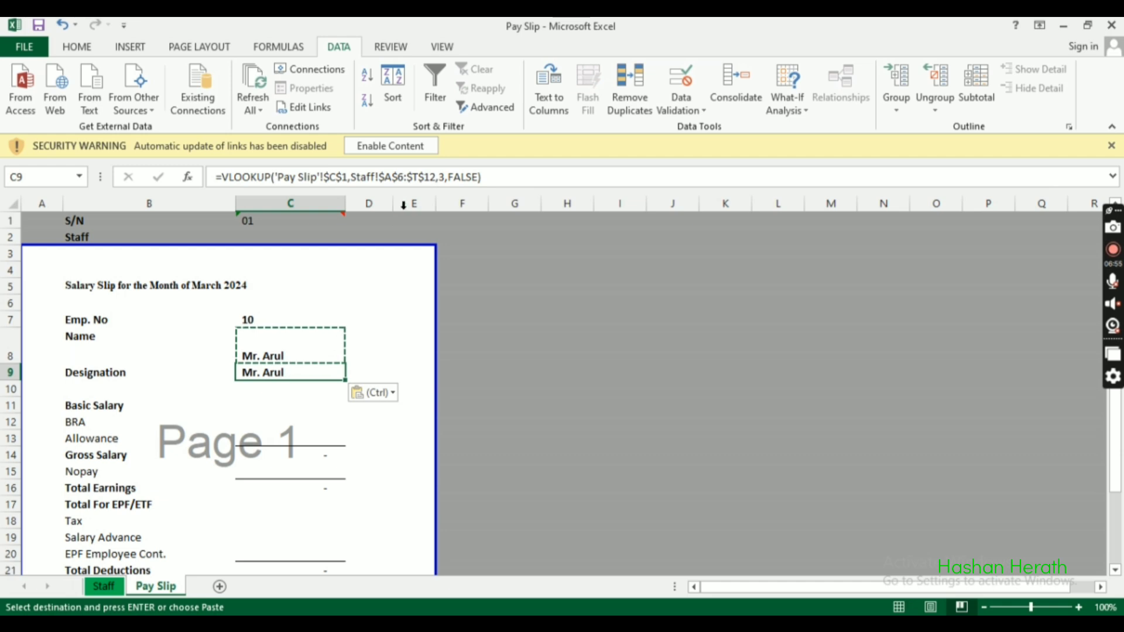
{"action": "left_click", "coordinate": [104, 586]}
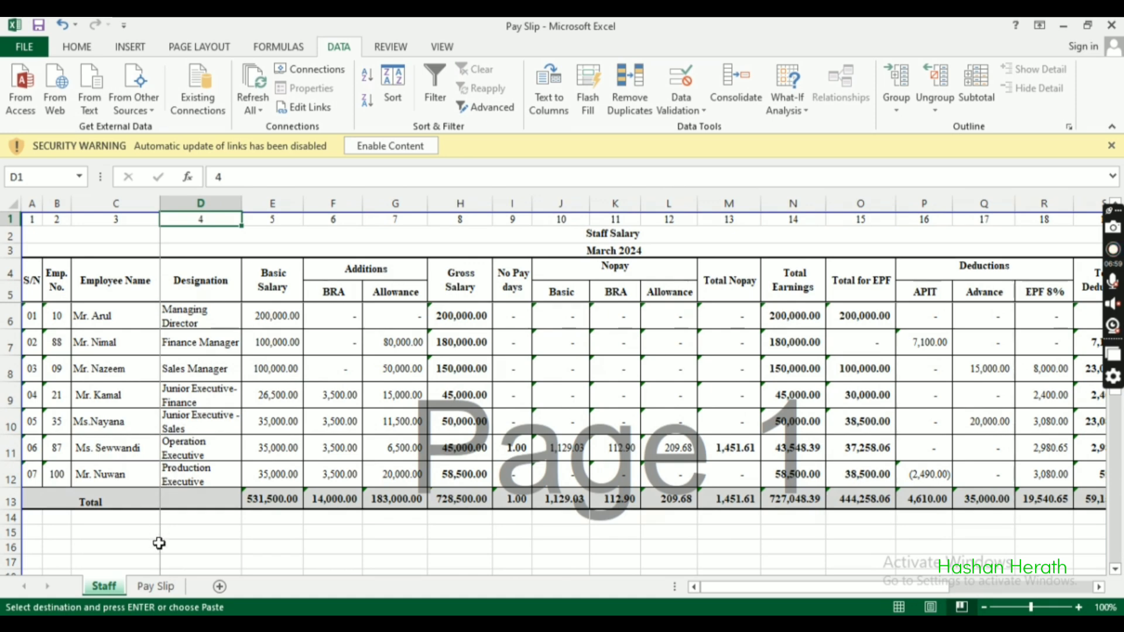
{"action": "left_click", "coordinate": [156, 586]}
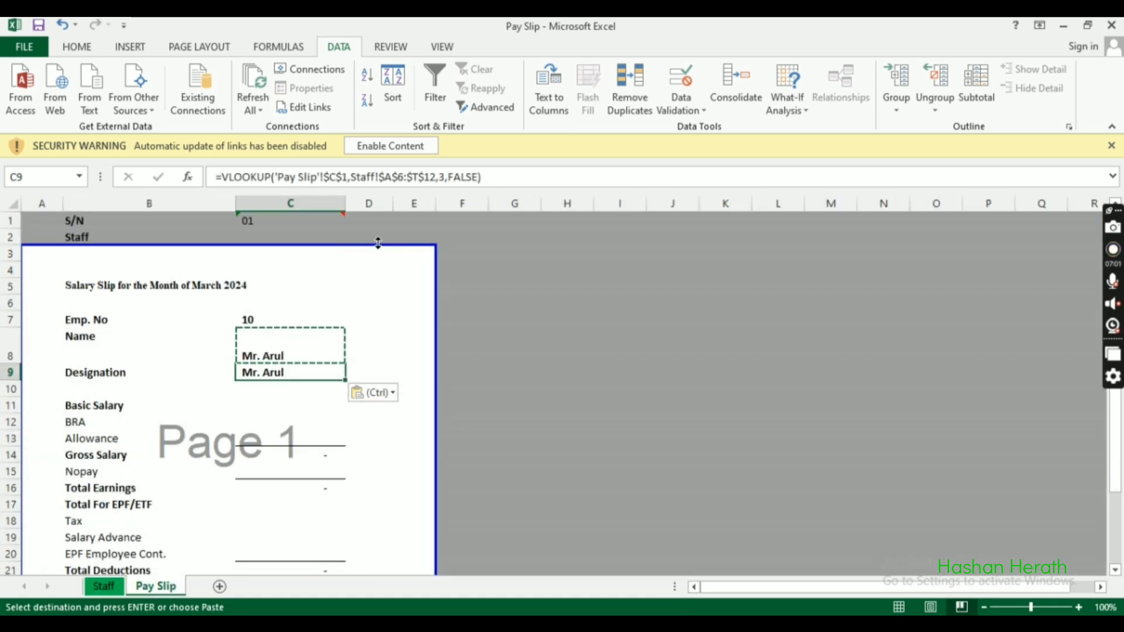
{"action": "left_click", "coordinate": [441, 178]}
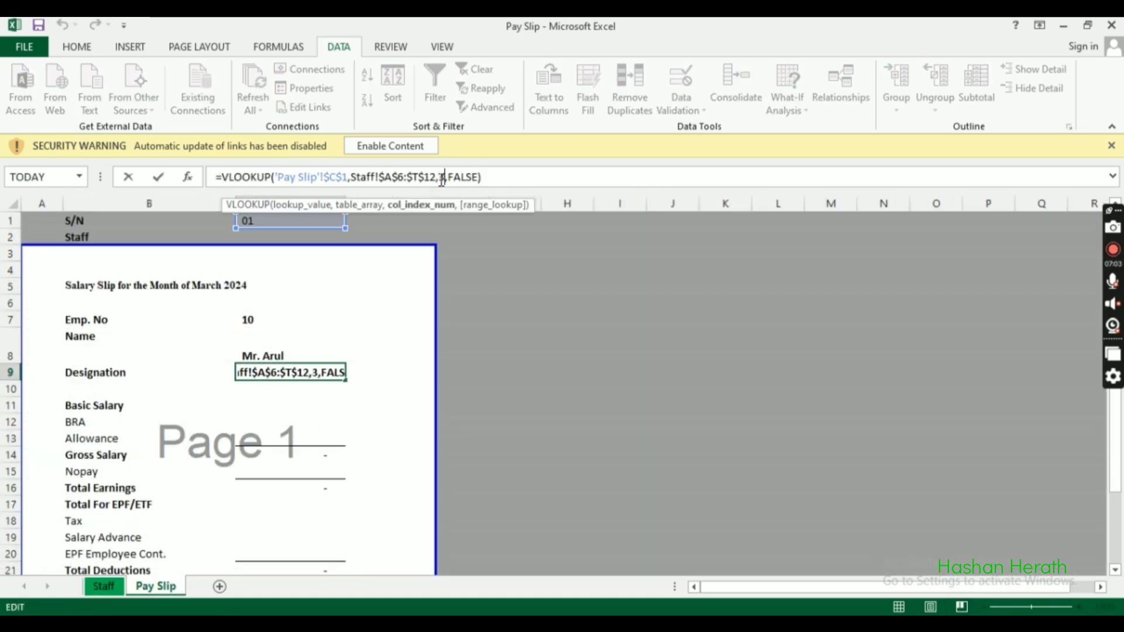
{"action": "key", "text": "BackSpace"}
{"action": "type", "text": "4"}
{"action": "key", "text": "Return"}
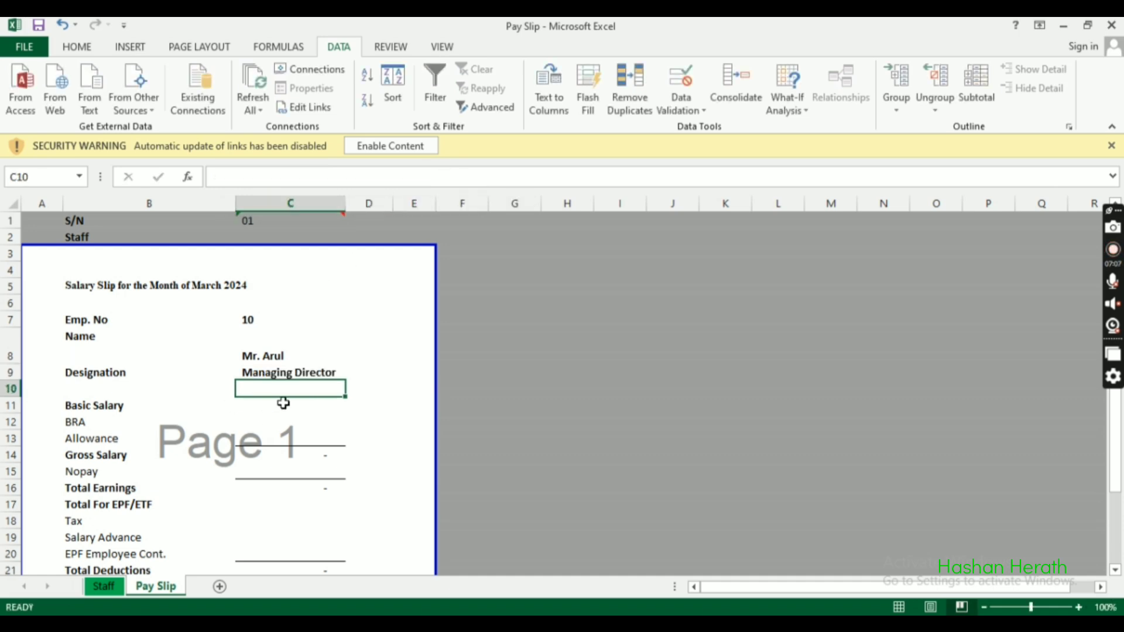
{"action": "left_click", "coordinate": [301, 375]}
Step: Paste the Designation VLOOKUP into Basic Salary cell C11 with column index 5, showing 200,000.00
{"action": "key", "text": "ctrl+c"}
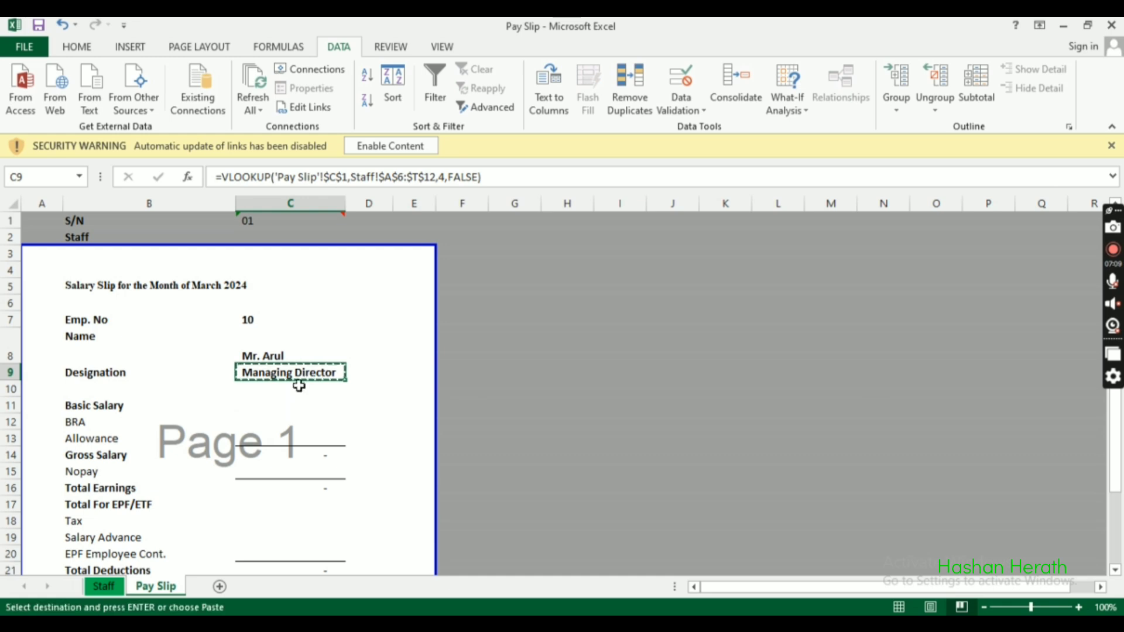
{"action": "left_click", "coordinate": [292, 391]}
{"action": "left_click", "coordinate": [289, 403]}
{"action": "key", "text": "ctrl+v"}
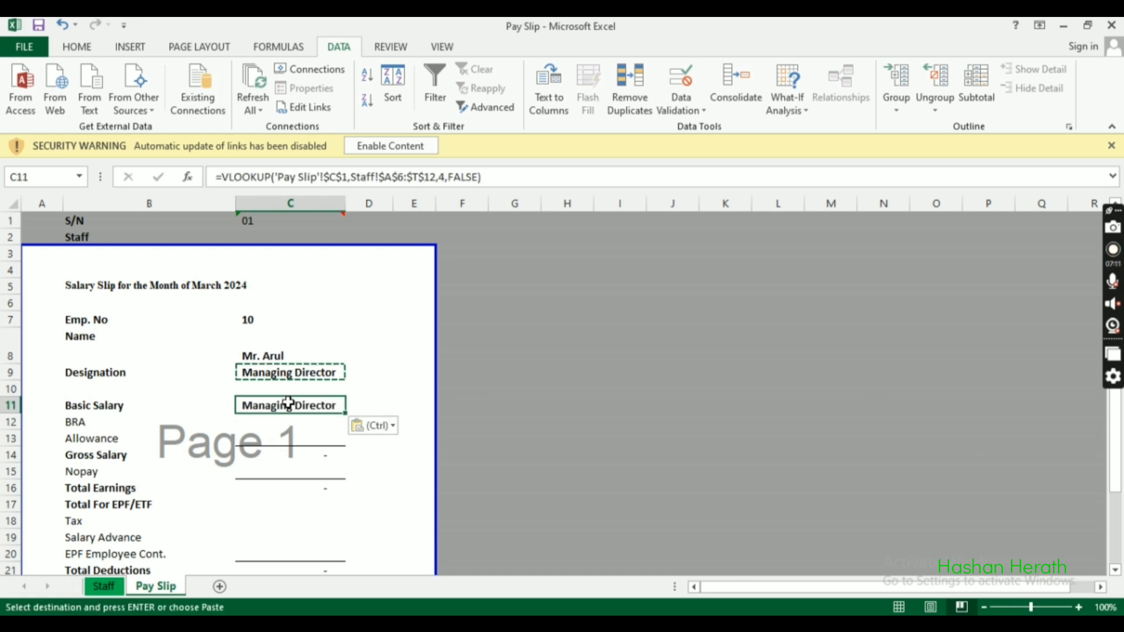
{"action": "left_click", "coordinate": [105, 587]}
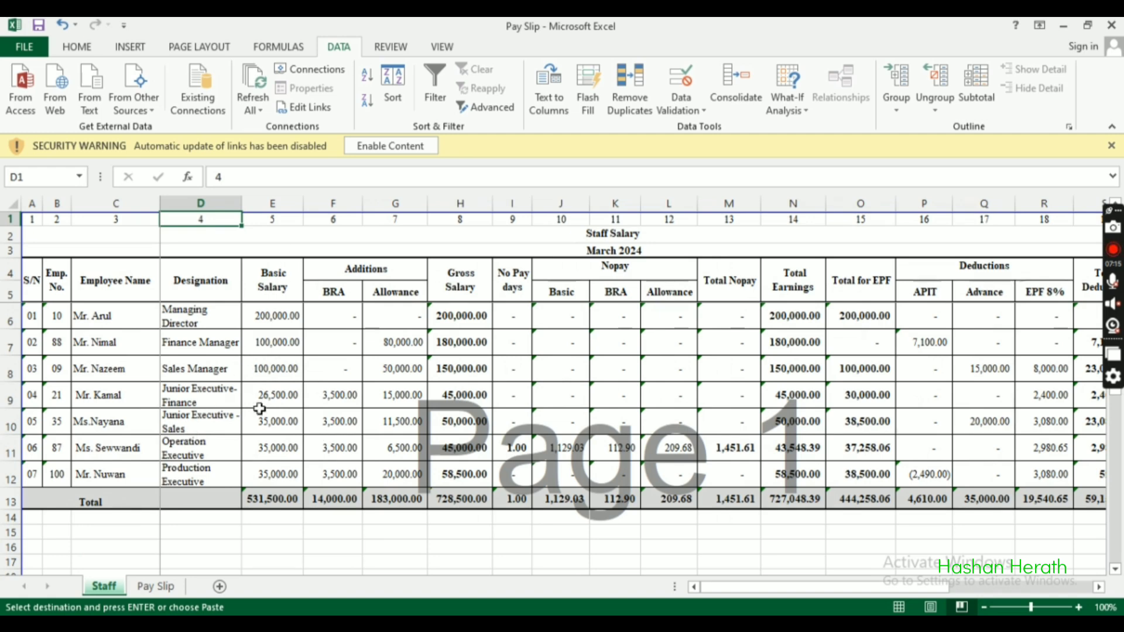
{"action": "left_click", "coordinate": [157, 586]}
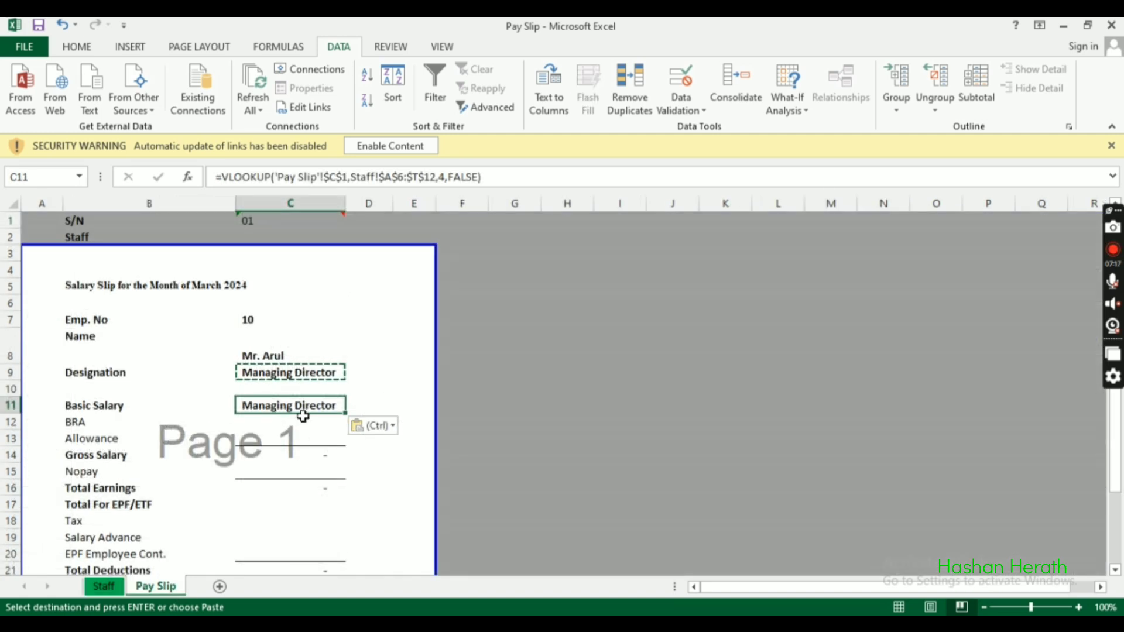
{"action": "left_click", "coordinate": [446, 178]}
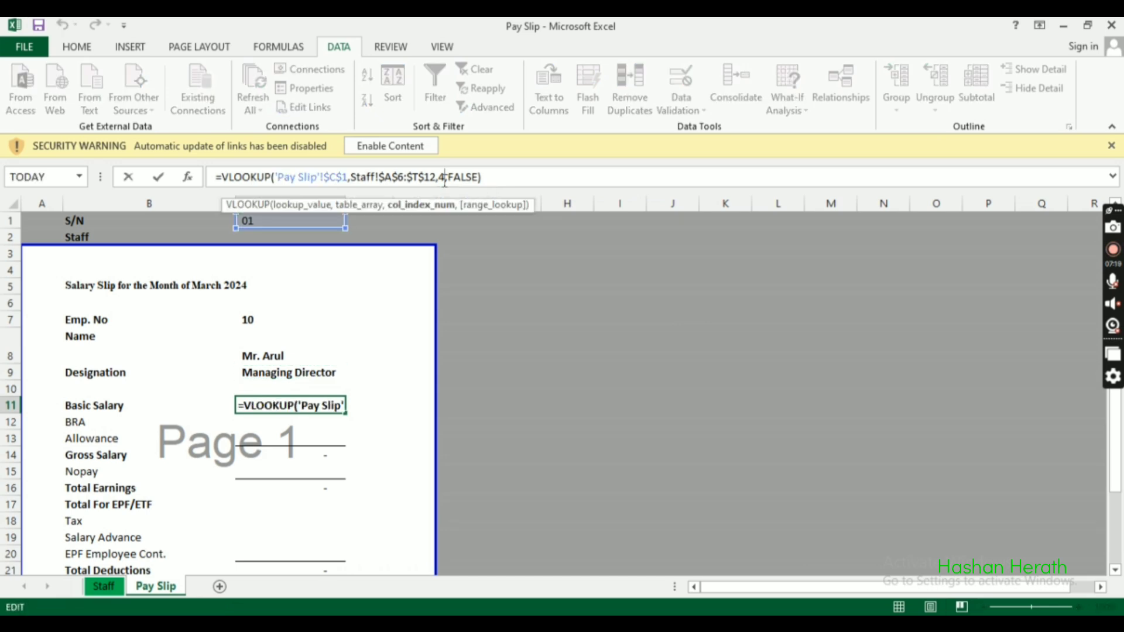
{"action": "key", "text": "BackSpace"}
{"action": "type", "text": "5"}
{"action": "key", "text": "Return"}
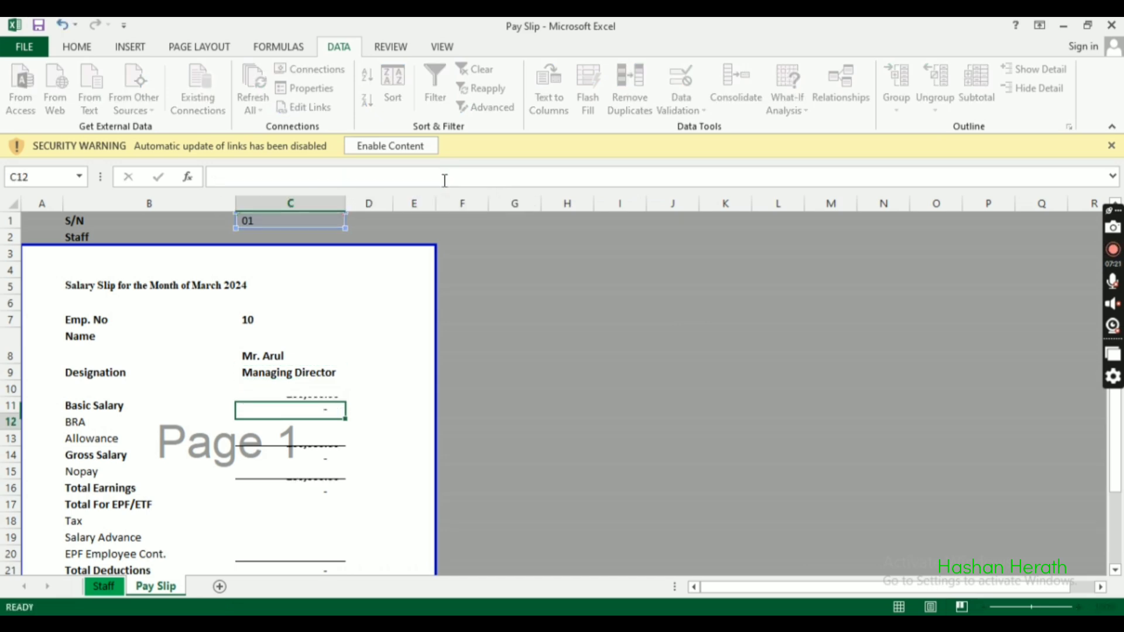
Step: Copy the Basic Salary lookup for the BRA cell C12
{"action": "left_click", "coordinate": [302, 404]}
{"action": "key", "text": "ctrl+c"}
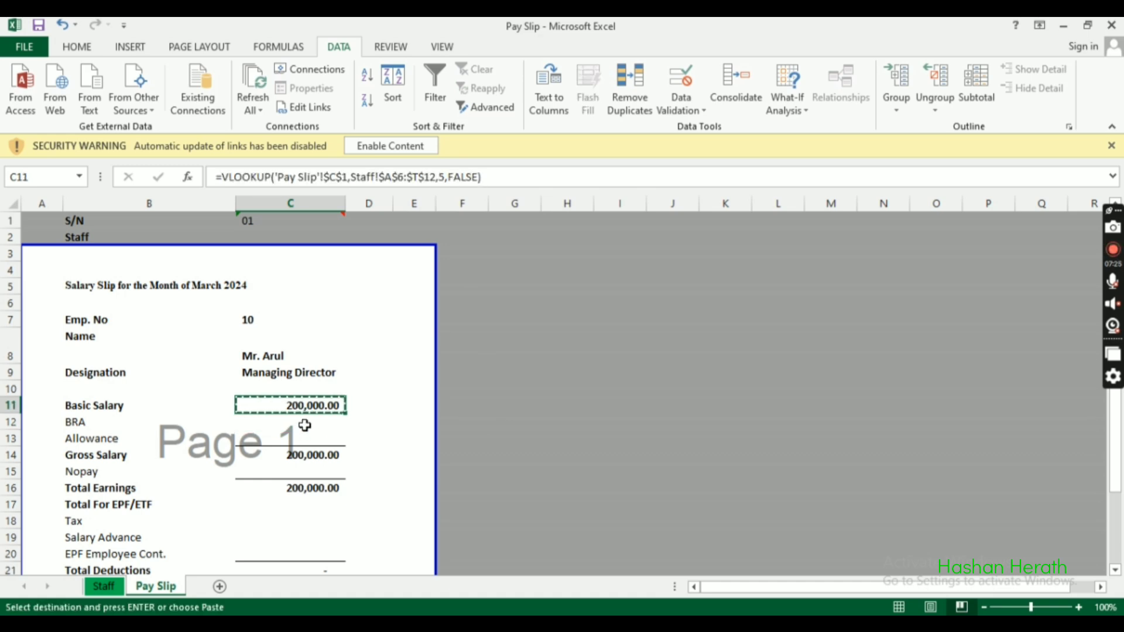
{"action": "left_click", "coordinate": [303, 422]}
Step: Paste the lookup into BRA cell C12 and change its column index to 6
{"action": "key", "text": "ctrl+v"}
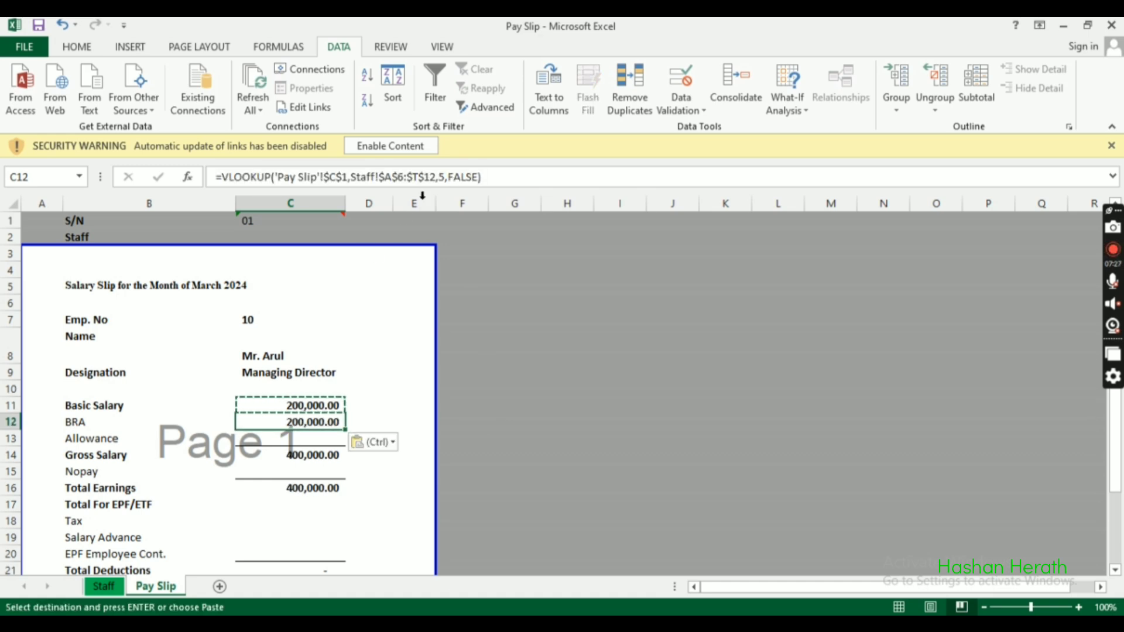
{"action": "left_click", "coordinate": [445, 179]}
{"action": "key", "text": "BackSpace"}
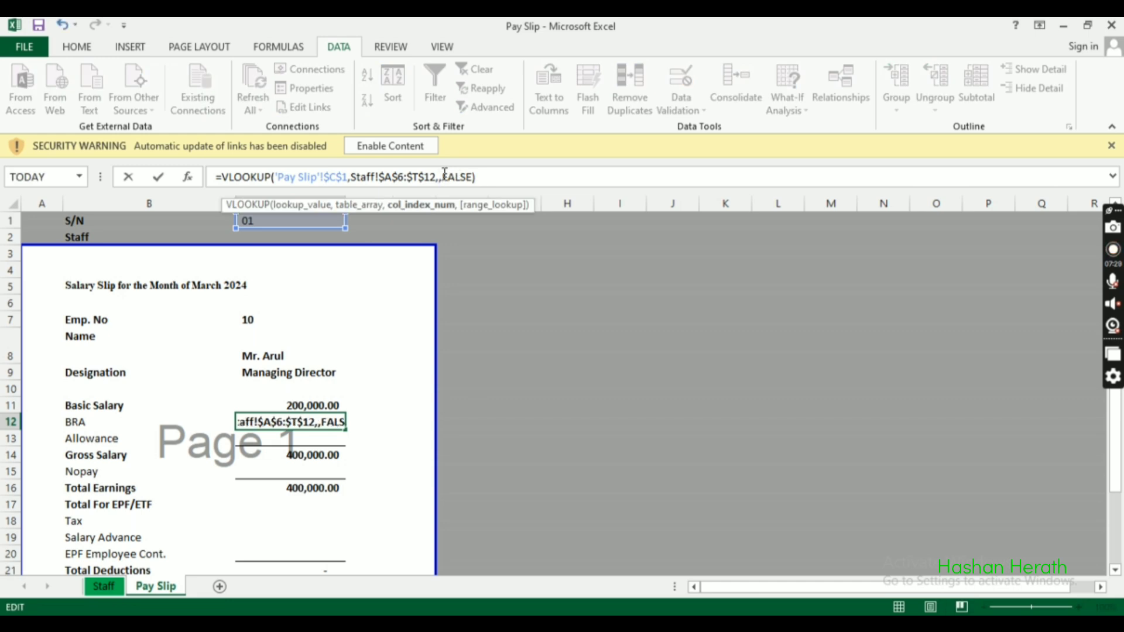
{"action": "type", "text": "6"}
{"action": "key", "text": "Return"}
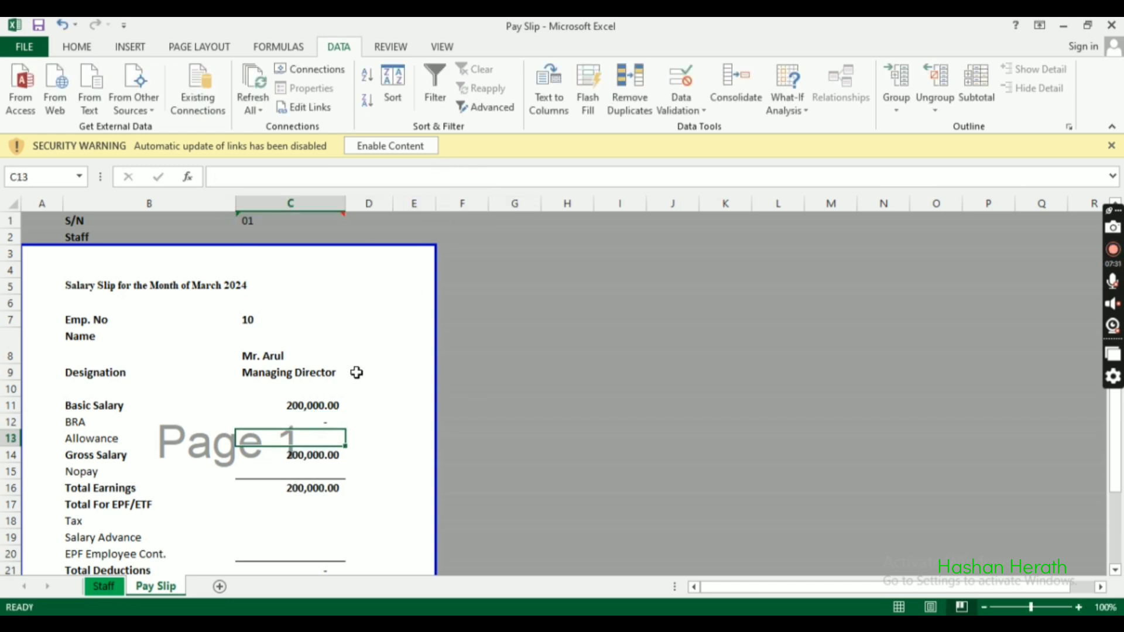
Step: Copy the BRA lookup into Allowance C13 with column index 7, and confirm Gross Salary's =SUM(C11:C13)
{"action": "left_click", "coordinate": [301, 404]}
{"action": "left_click", "coordinate": [306, 420]}
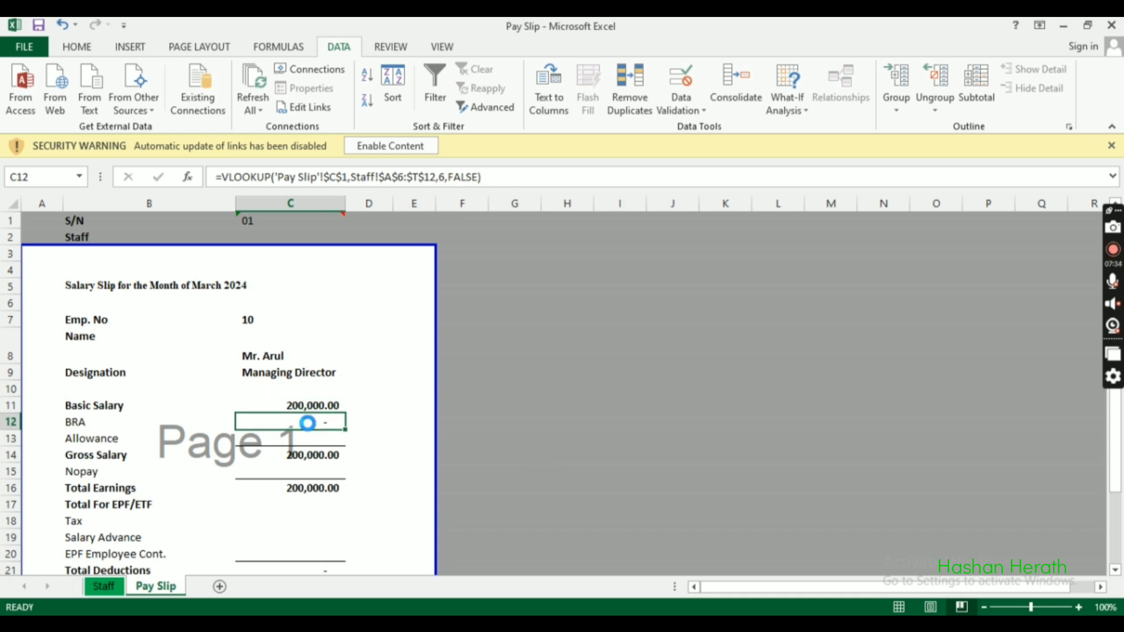
{"action": "key", "text": "ctrl+c"}
{"action": "left_click", "coordinate": [301, 437]}
{"action": "key", "text": "ctrl+v"}
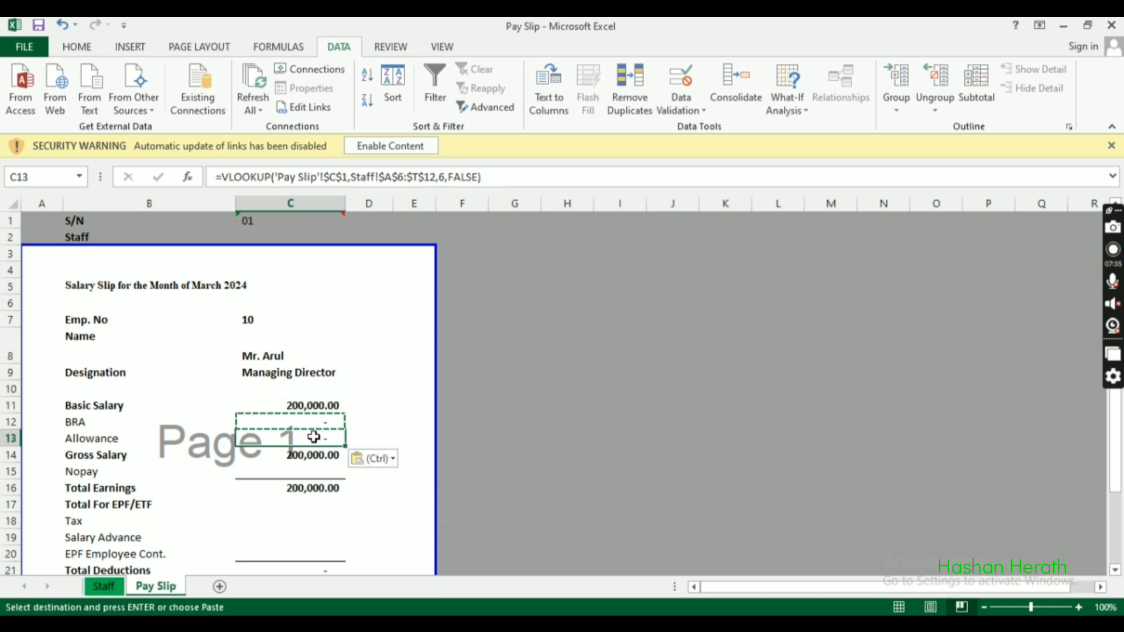
{"action": "left_click", "coordinate": [444, 182]}
{"action": "key", "text": "BackSpace"}
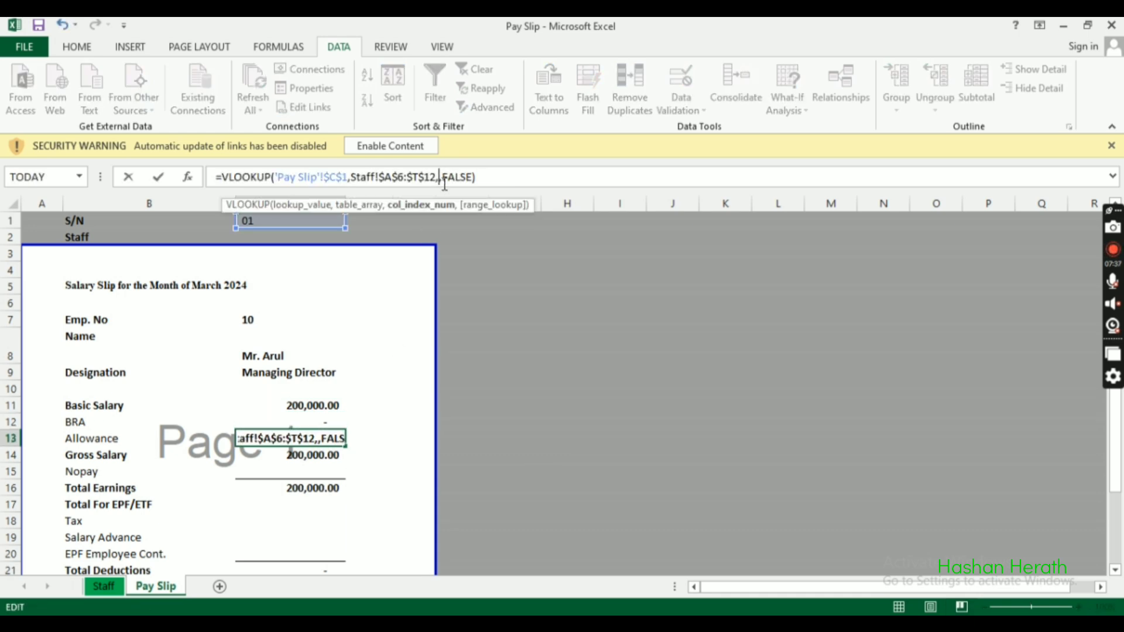
{"action": "type", "text": "7"}
{"action": "key", "text": "Return"}
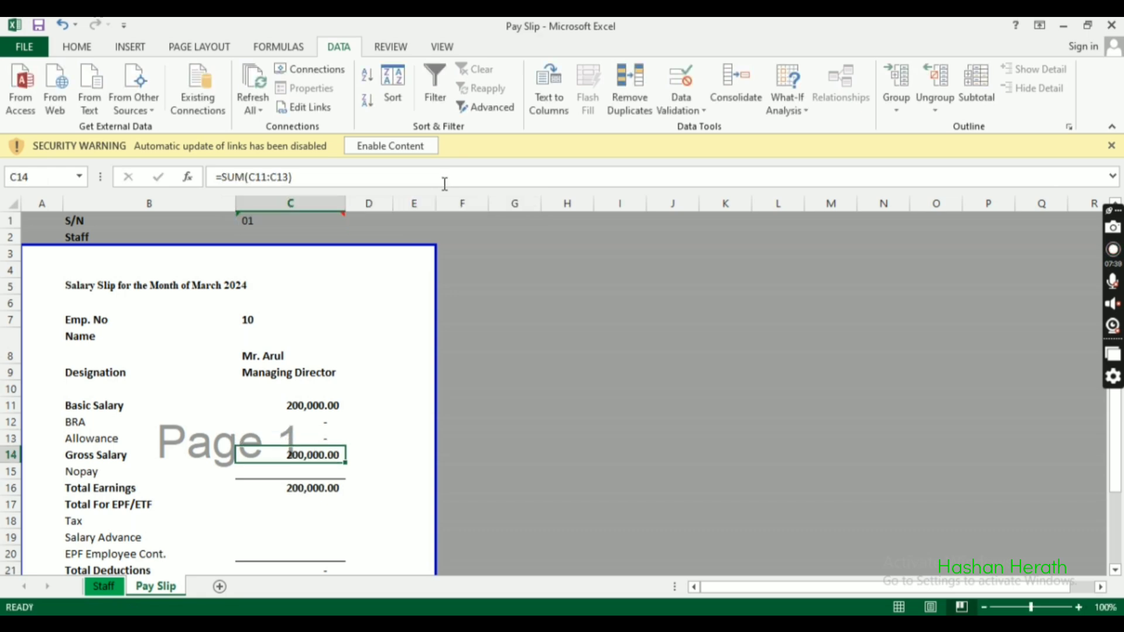
{"action": "double_click", "coordinate": [281, 458]}
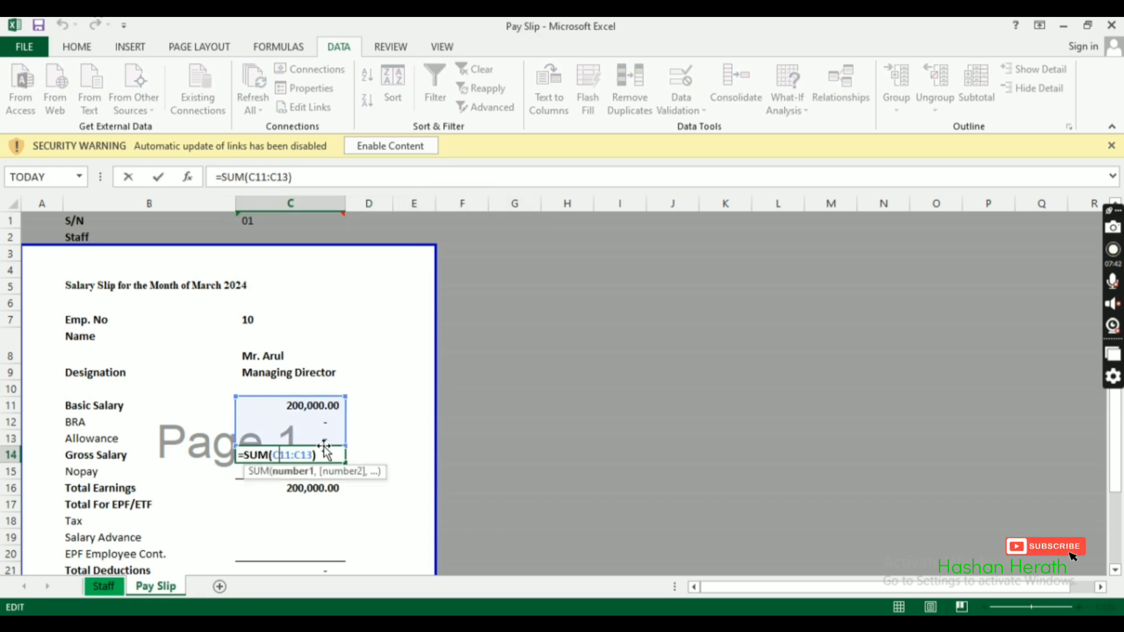
{"action": "key", "text": "Return"}
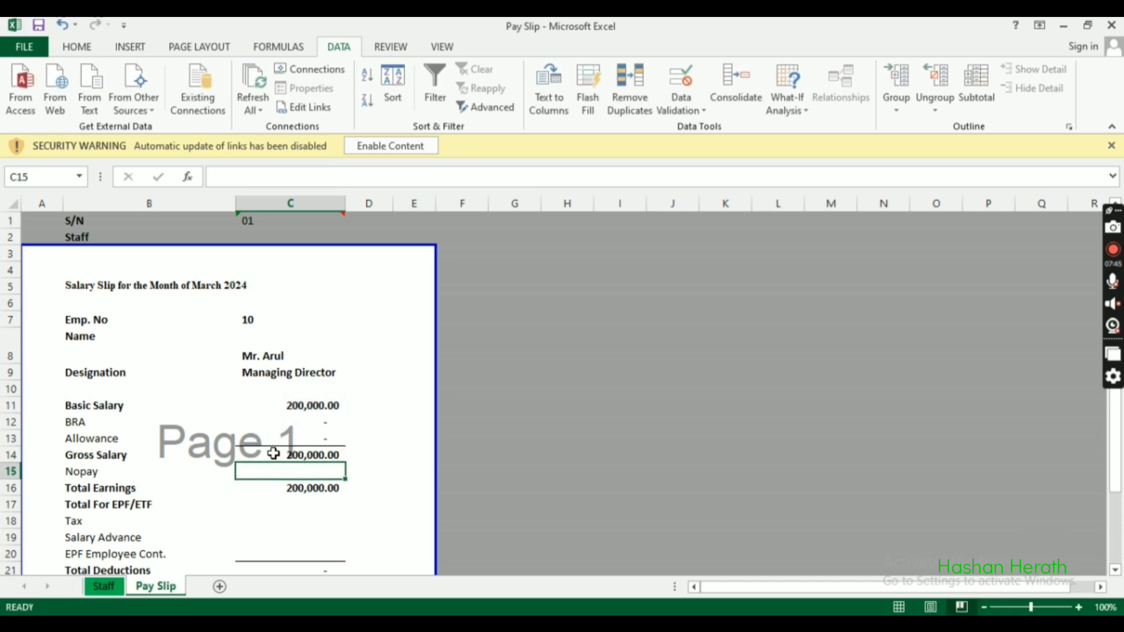
Step: Copy the BRA lookup into Nopay cell C15 and set its column index to 13 (Total Nopay)
{"action": "left_click", "coordinate": [120, 588]}
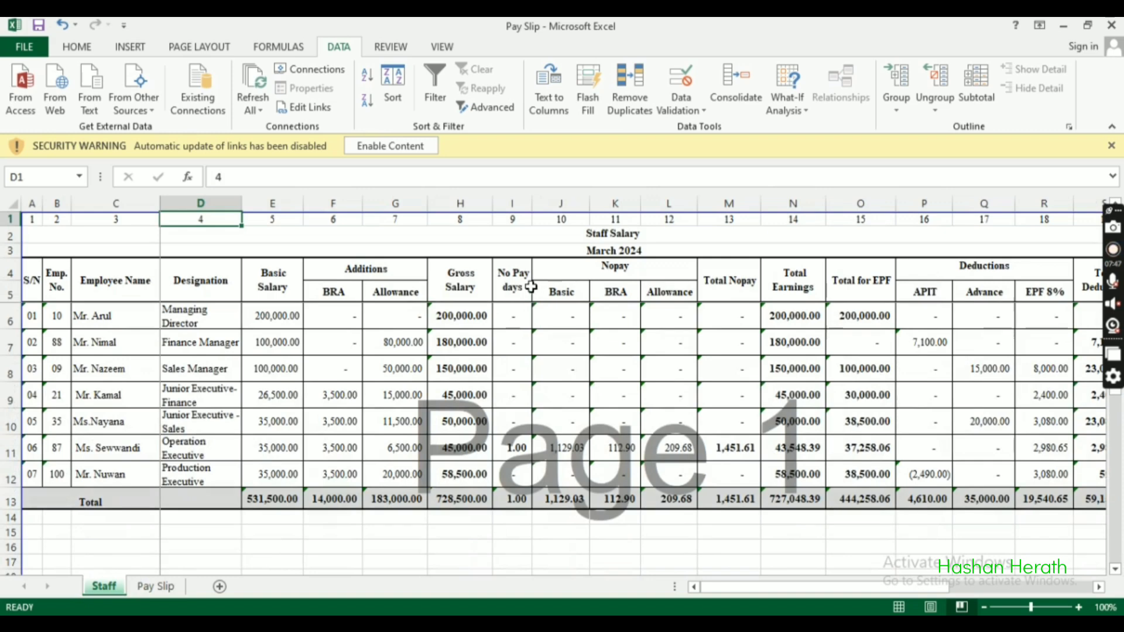
{"action": "left_click", "coordinate": [513, 287]}
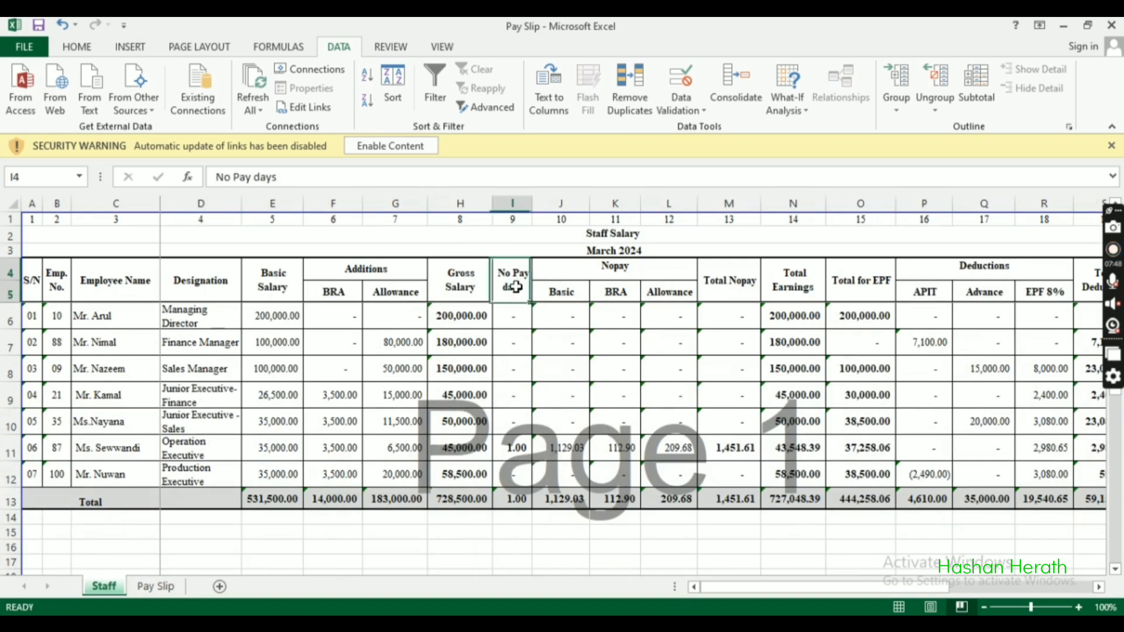
{"action": "left_click", "coordinate": [721, 315]}
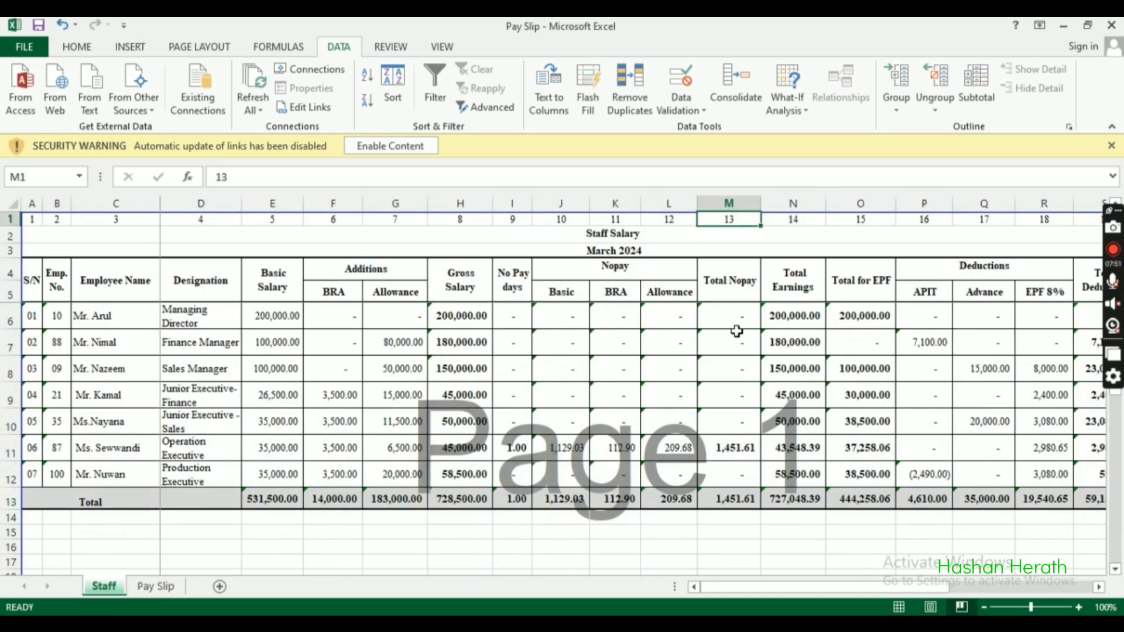
{"action": "left_click", "coordinate": [156, 587]}
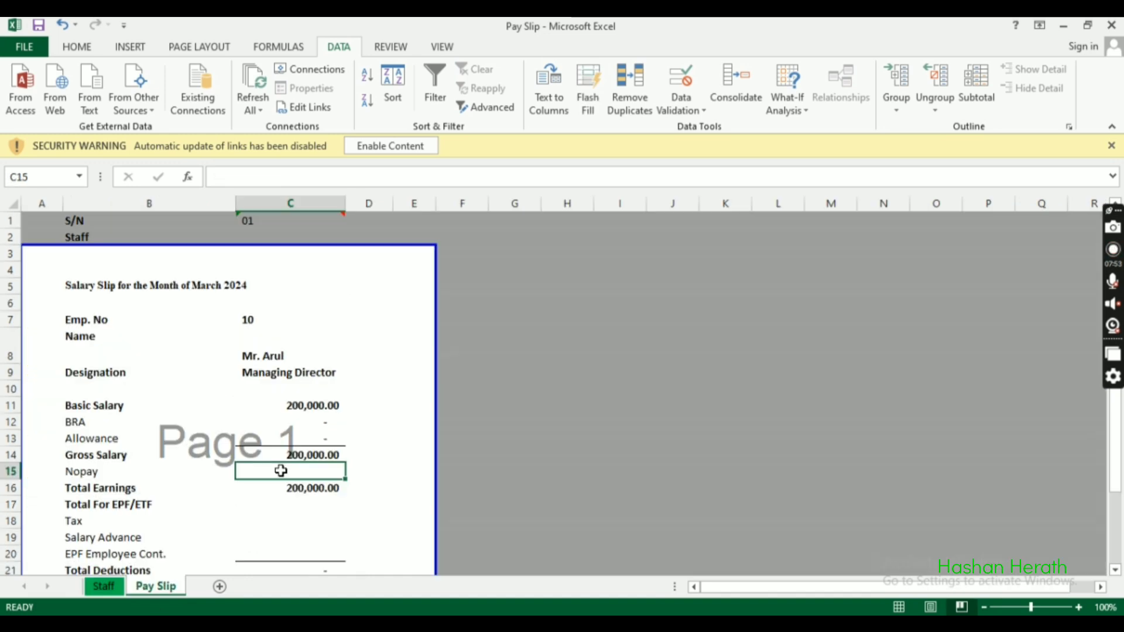
{"action": "left_click", "coordinate": [306, 424]}
{"action": "key", "text": "ctrl+c"}
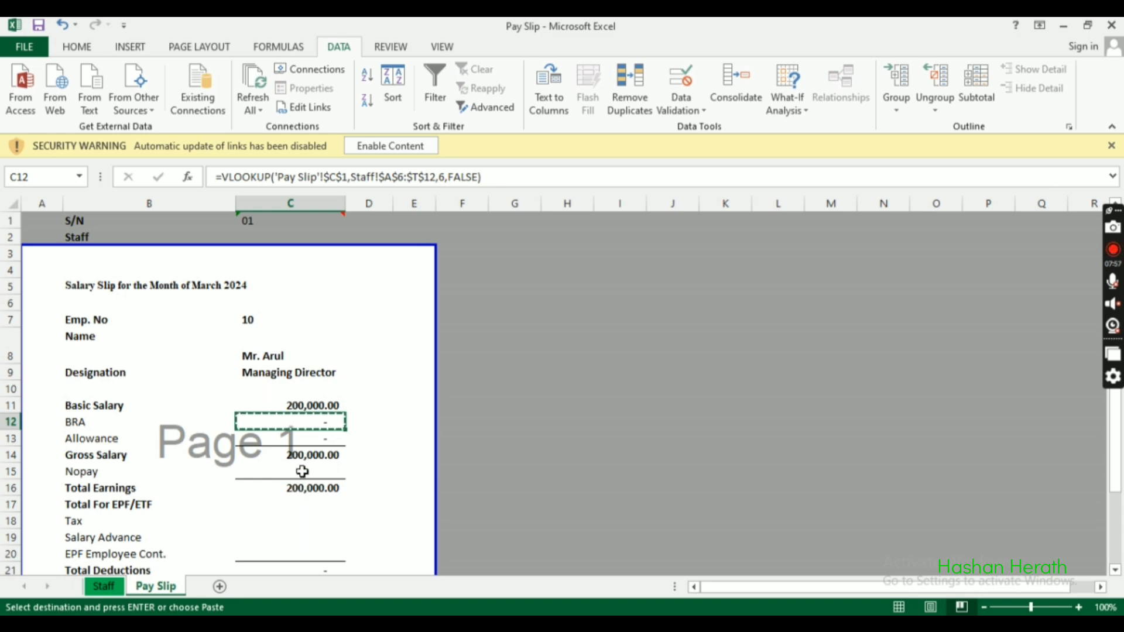
{"action": "left_click", "coordinate": [303, 471]}
{"action": "key", "text": "ctrl+v"}
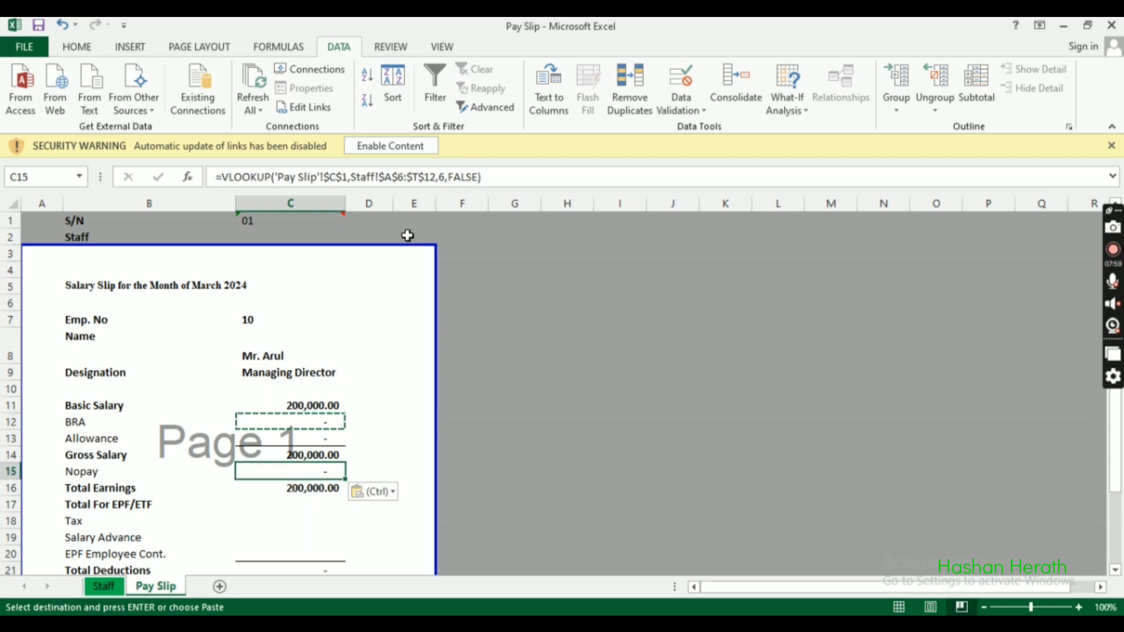
{"action": "left_click", "coordinate": [446, 177]}
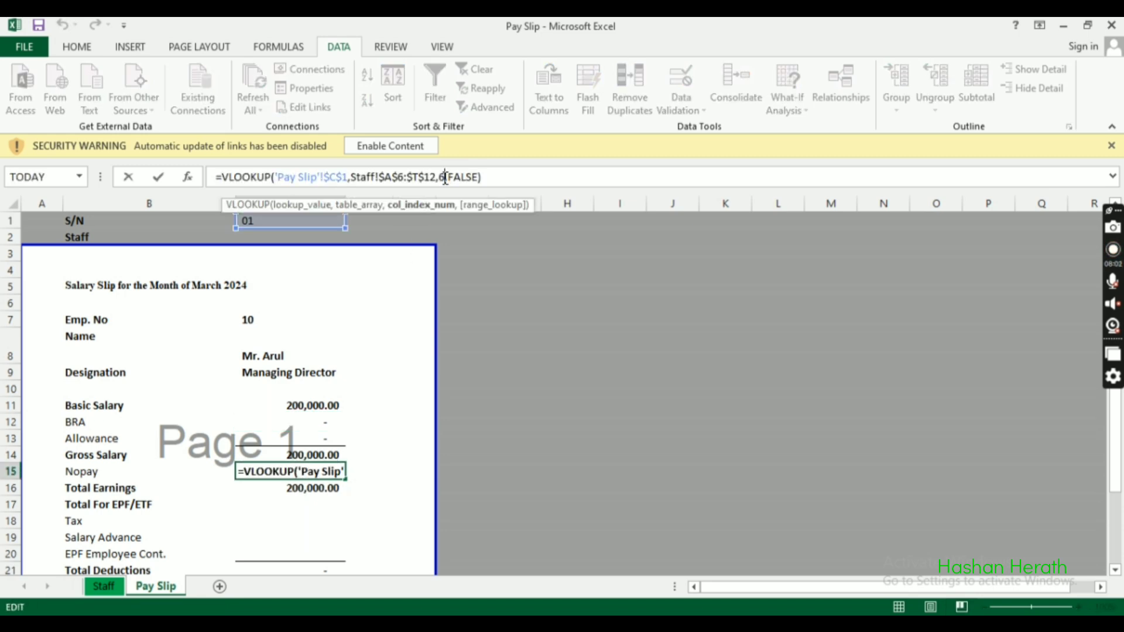
{"action": "key", "text": "BackSpace"}
{"action": "type", "text": "13"}
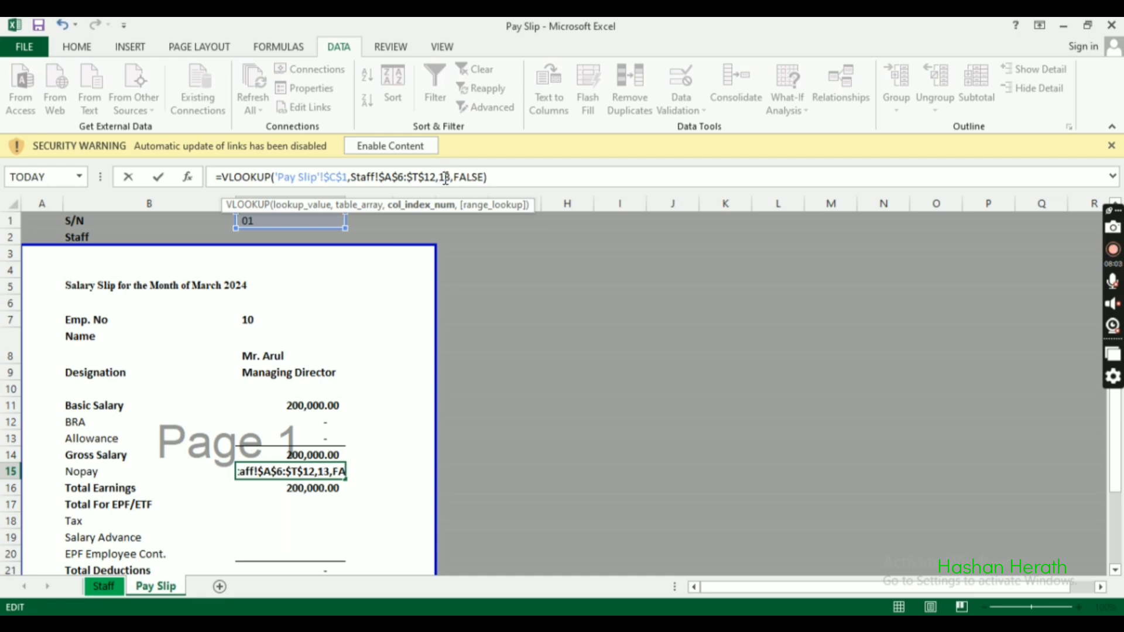
{"action": "key", "text": "Return"}
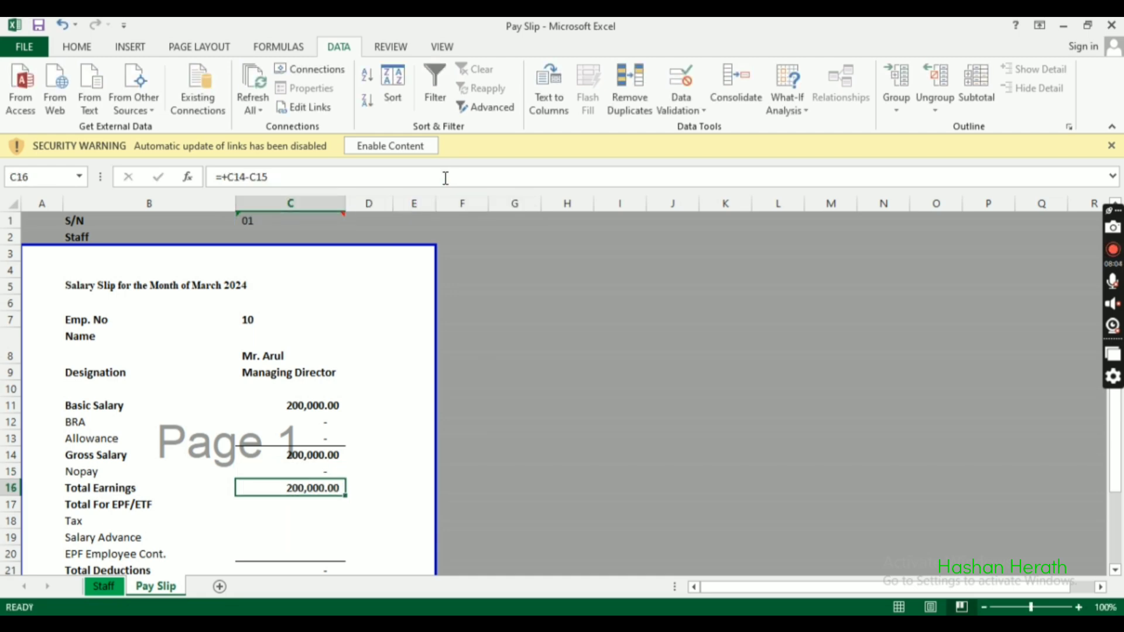
{"action": "left_click", "coordinate": [311, 471]}
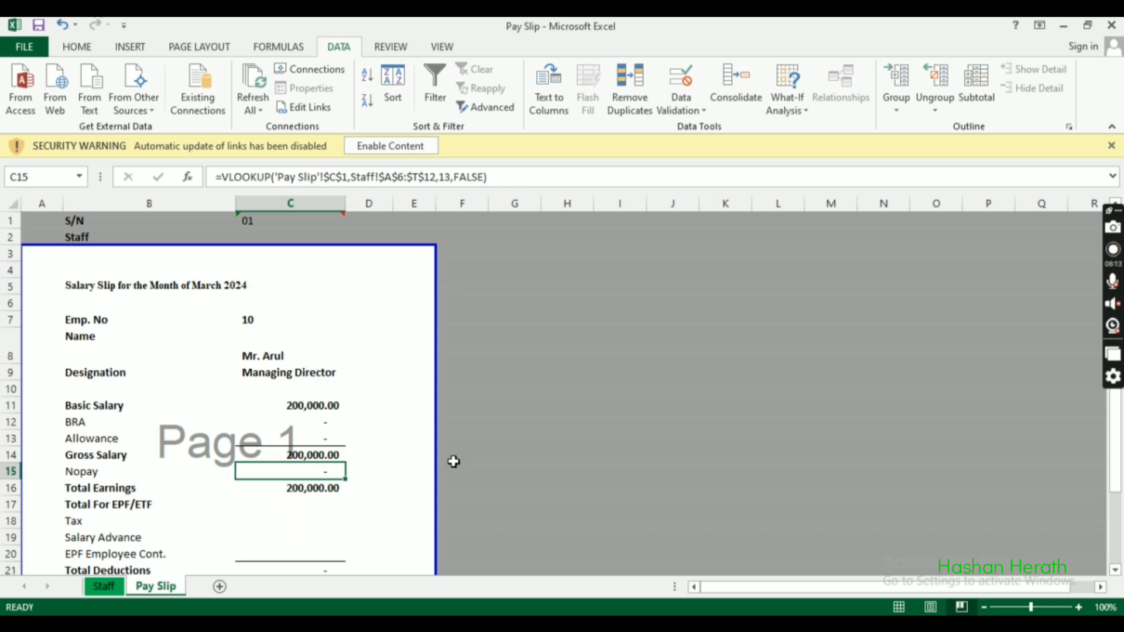
{"action": "left_click", "coordinate": [284, 222]}
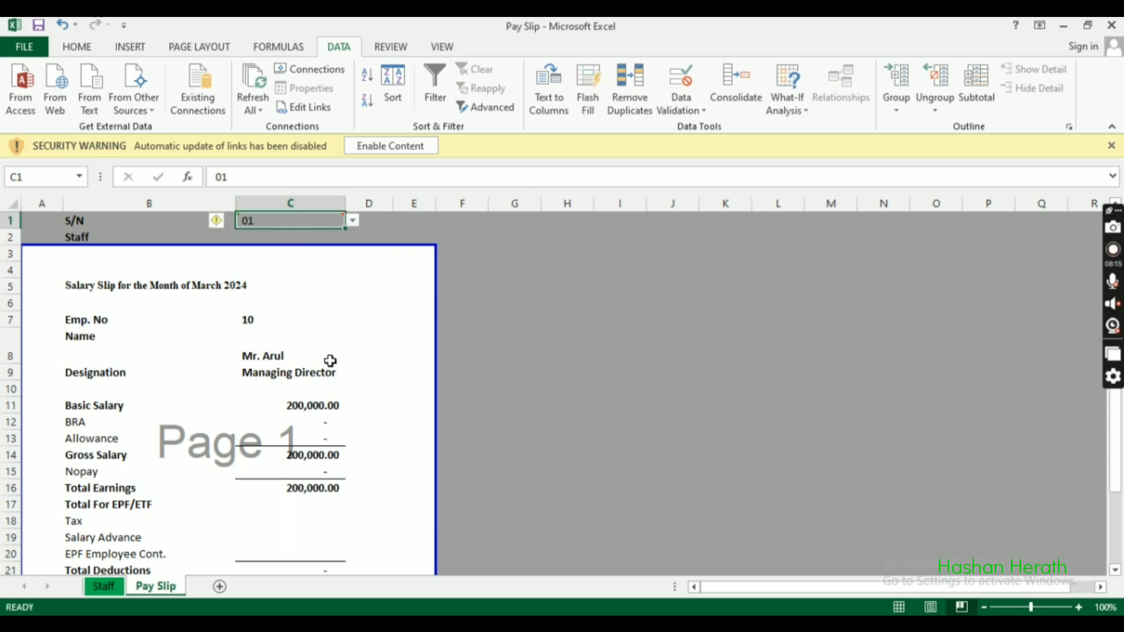
{"action": "left_click", "coordinate": [343, 438]}
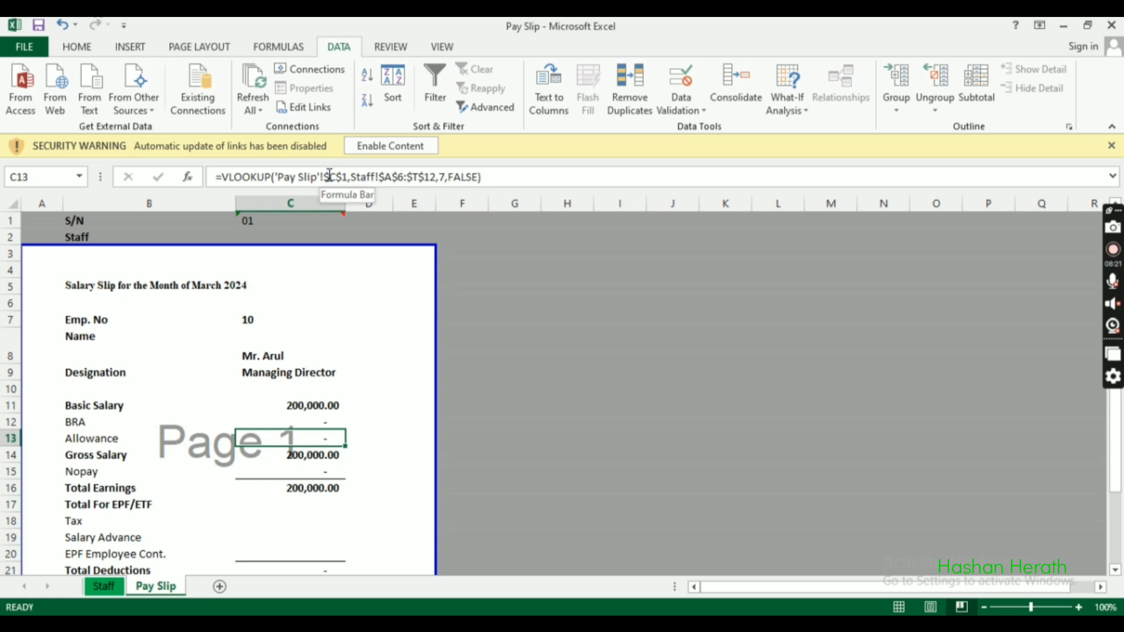
{"action": "left_click", "coordinate": [329, 175]}
{"action": "key", "text": "BackSpace"}
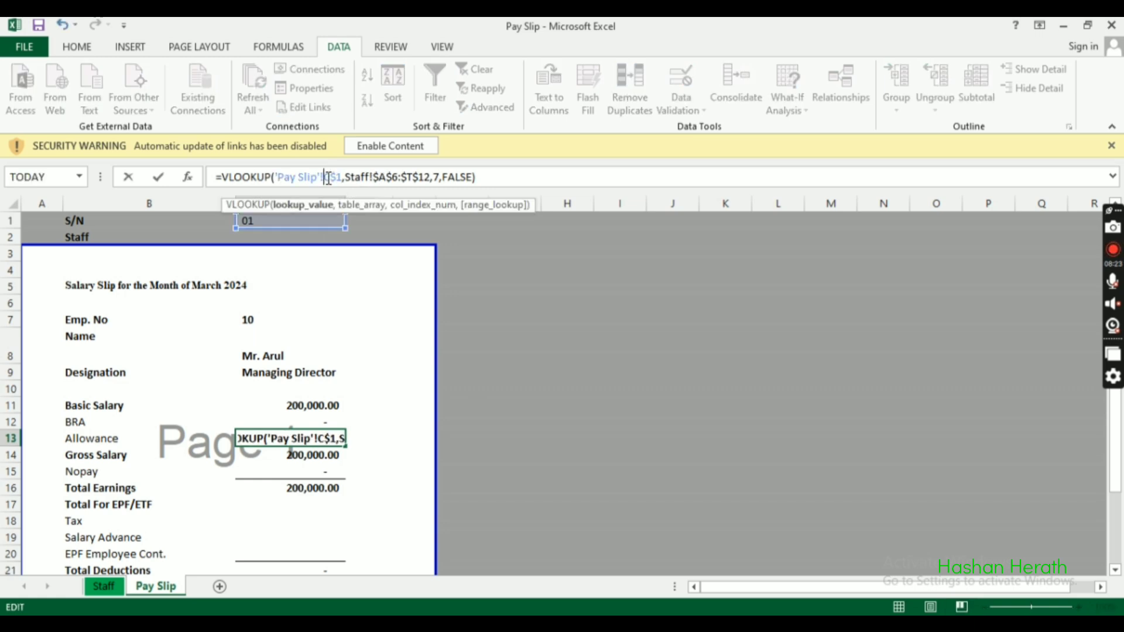
{"action": "key", "text": "Return"}
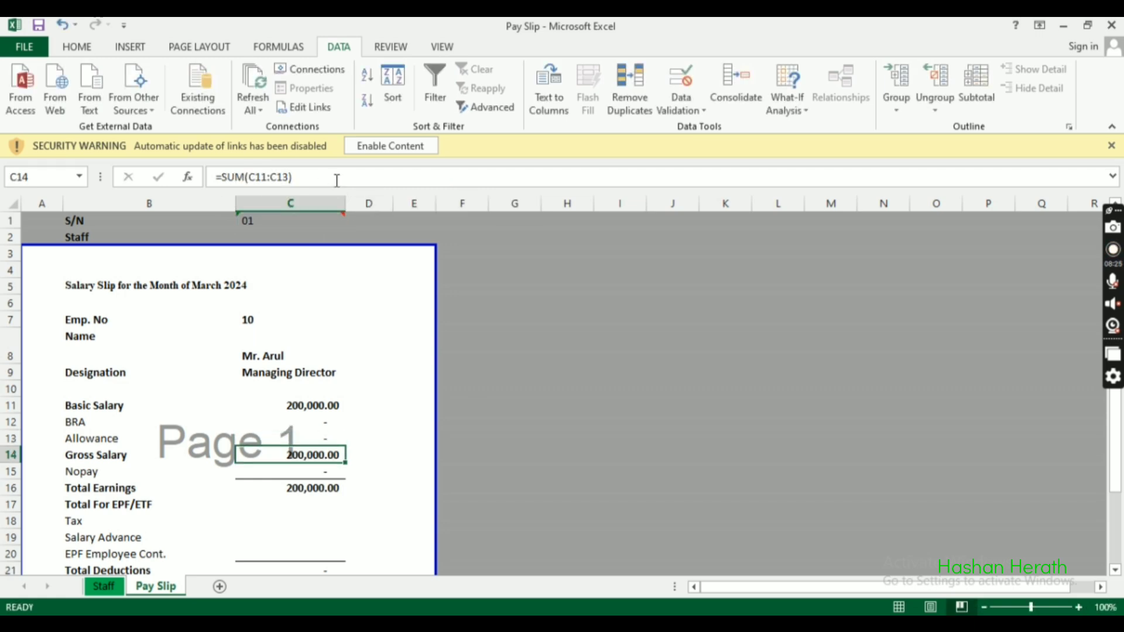
{"action": "left_click", "coordinate": [305, 442]}
{"action": "key", "text": "ctrl+c"}
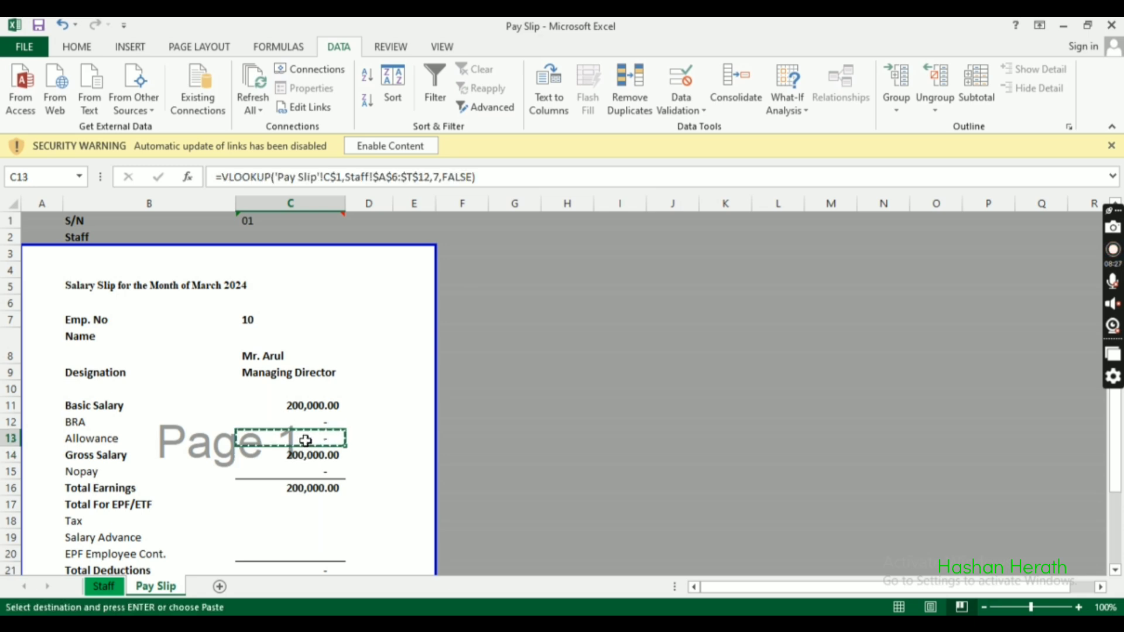
{"action": "left_click", "coordinate": [473, 437]}
{"action": "key", "text": "ctrl+v"}
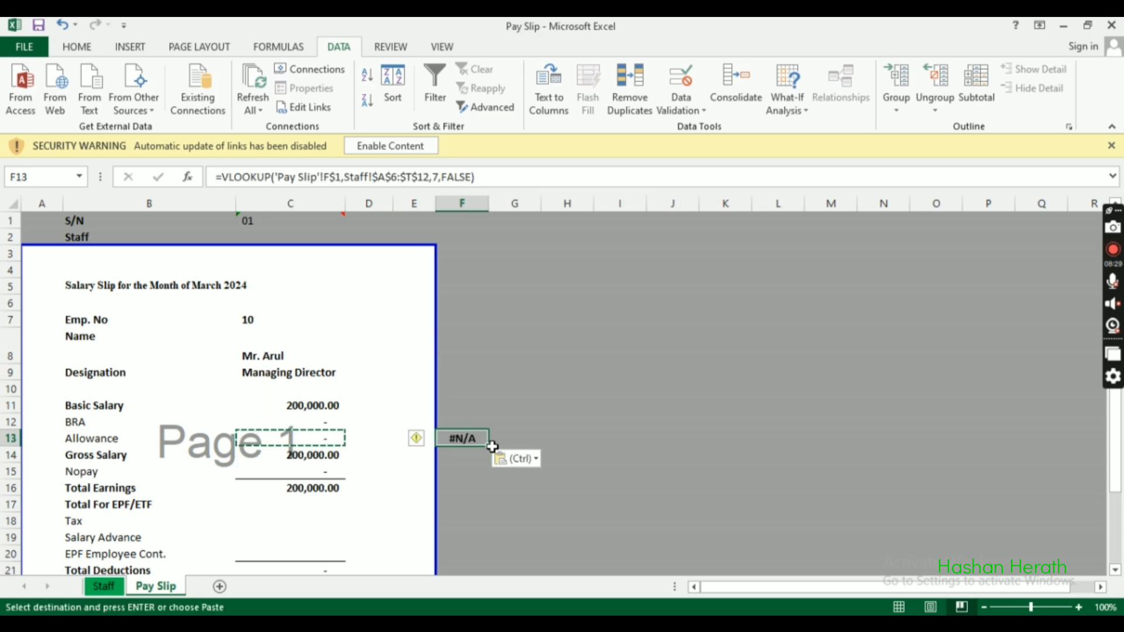
{"action": "key", "text": "Escape"}
{"action": "double_click", "coordinate": [473, 438]}
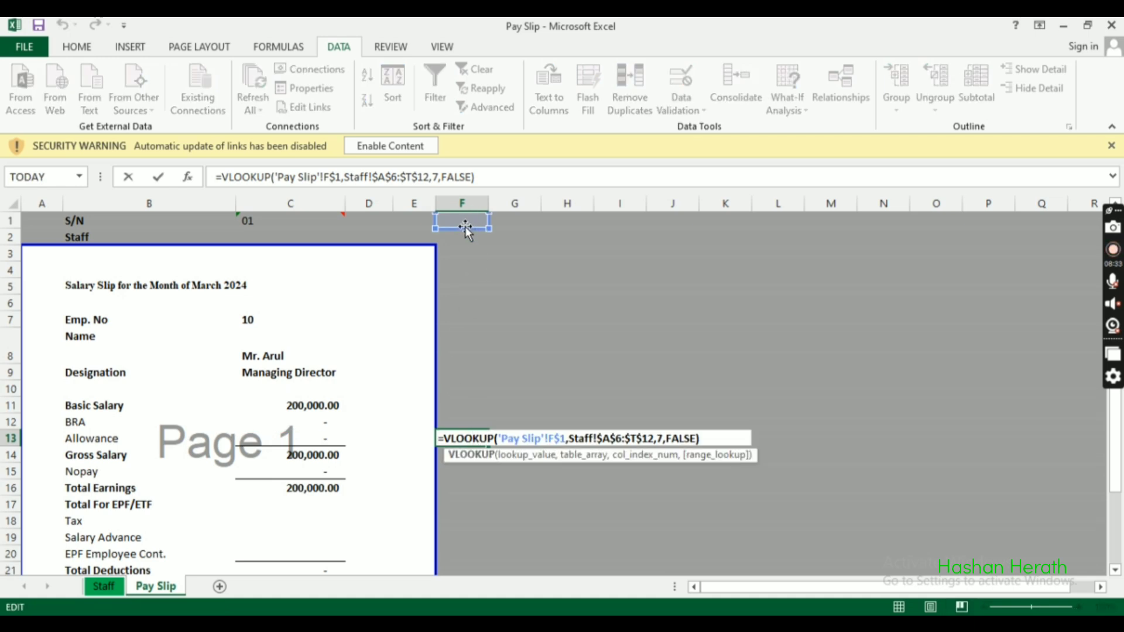
{"action": "mouse_move", "coordinate": [465, 226]}
{"action": "left_mouse_down"}
{"action": "mouse_move", "coordinate": [293, 226]}
{"action": "mouse_move", "coordinate": [466, 221]}
{"action": "left_mouse_up"}
{"action": "key", "text": "Return"}
{"action": "left_click", "coordinate": [459, 445]}
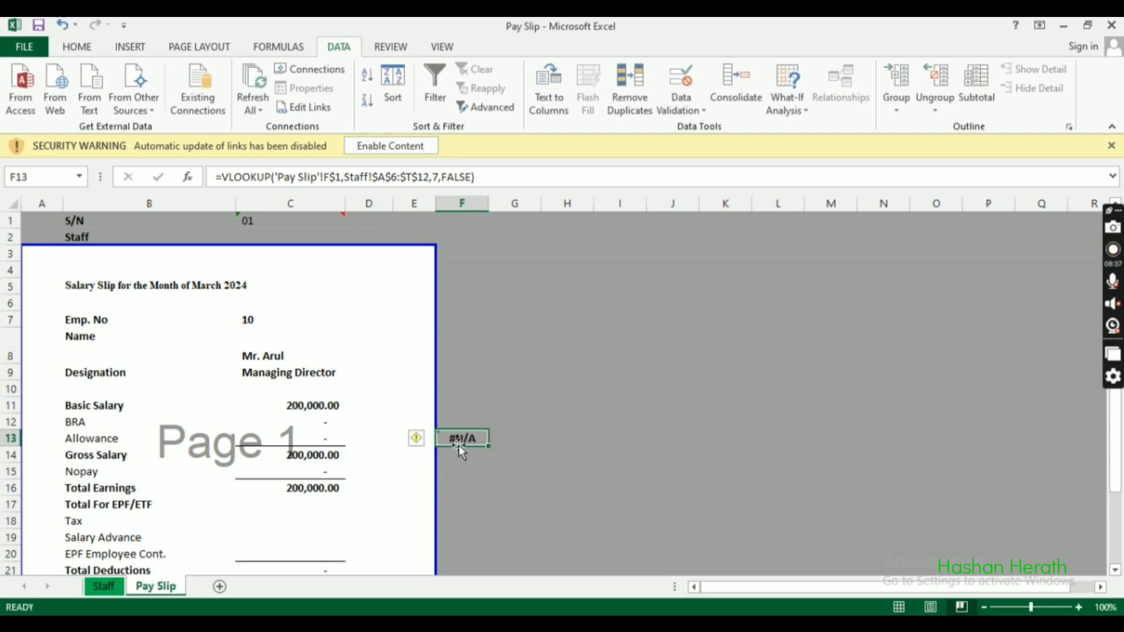
{"action": "key", "text": "Delete"}
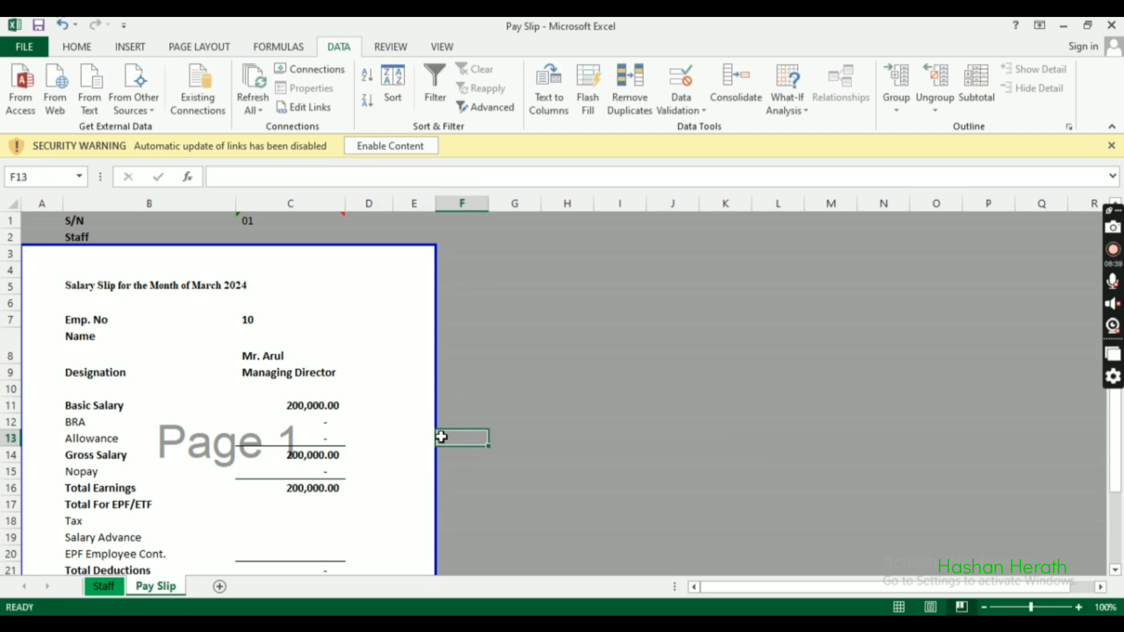
Step: Copy the Nopay lookup from C15 into the Total For EPF/ETF cell C17
{"action": "scroll", "coordinate": [319, 502], "scroll_direction": "down", "scroll_amount": 1}
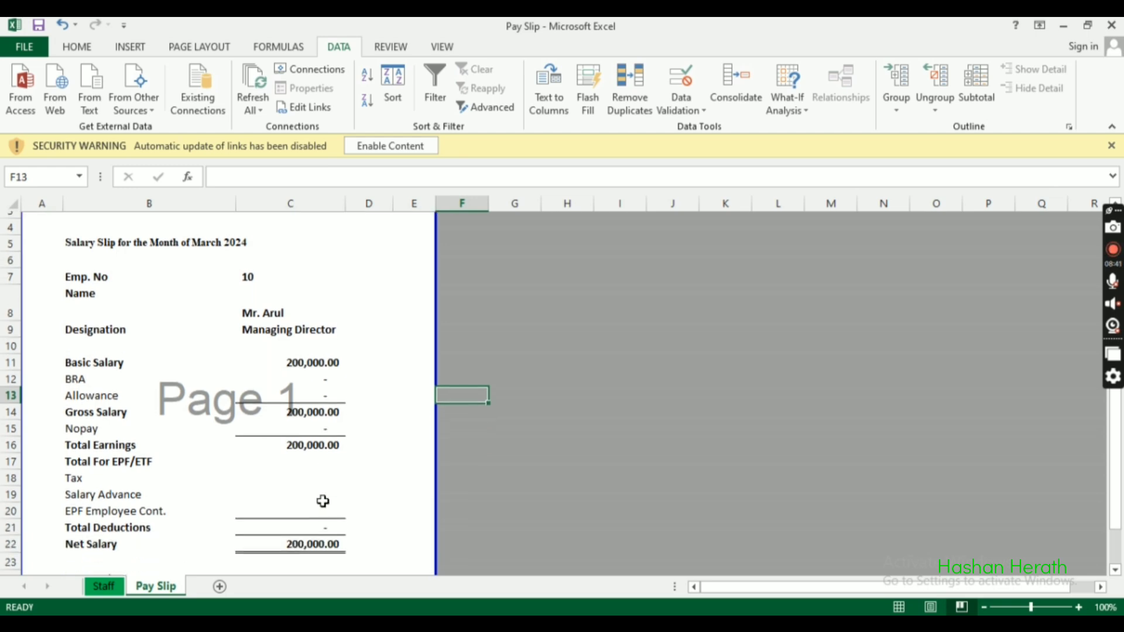
{"action": "left_click", "coordinate": [289, 426]}
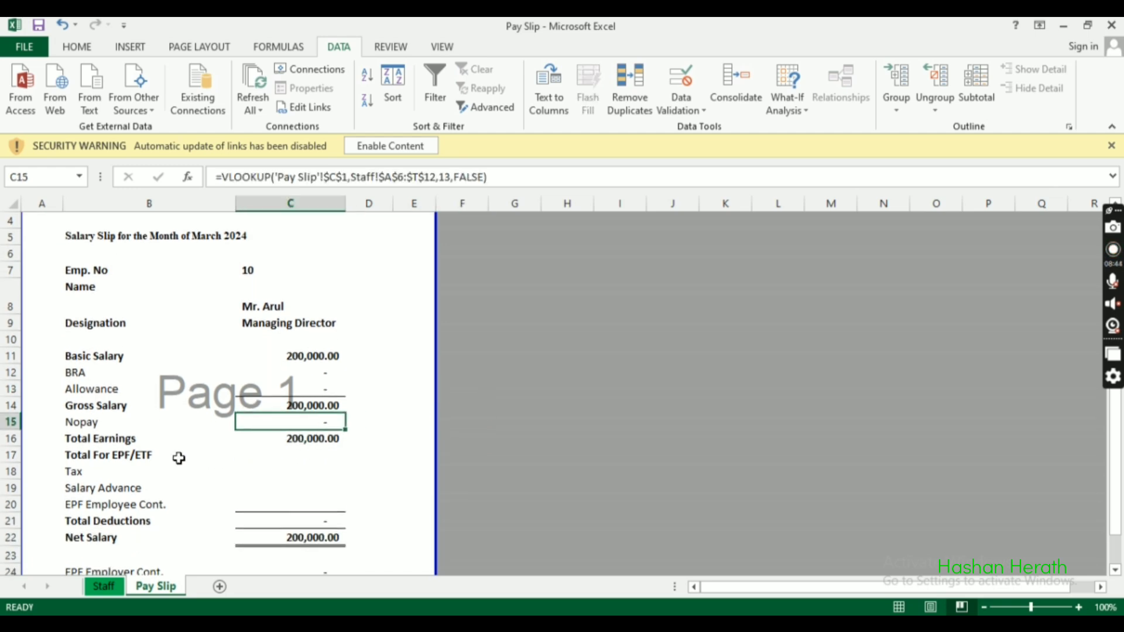
{"action": "left_click", "coordinate": [117, 458]}
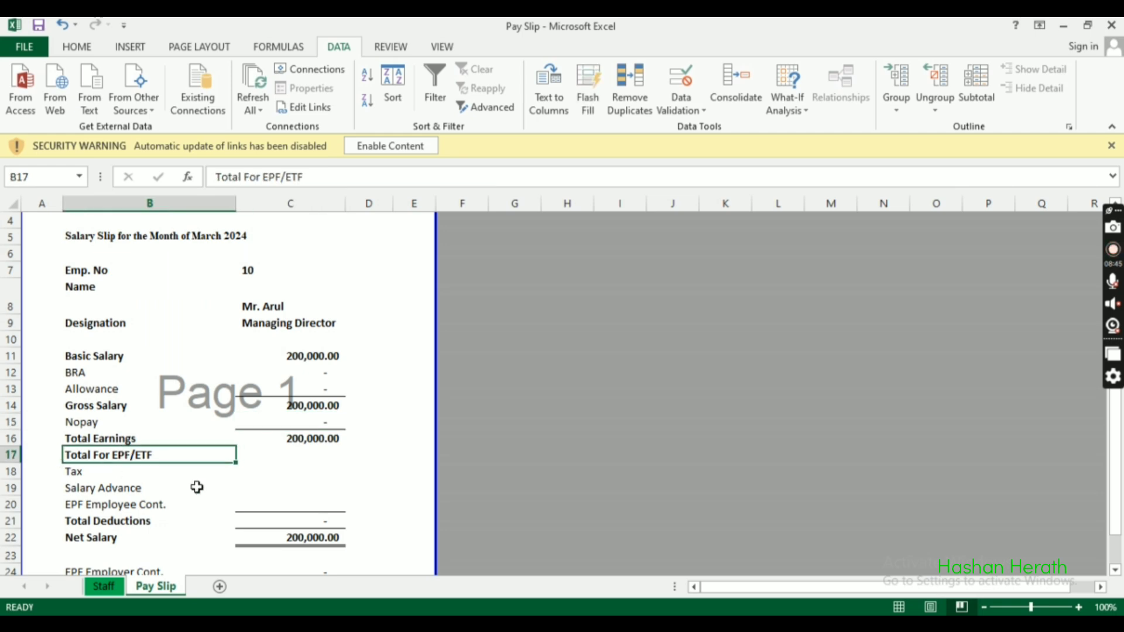
{"action": "left_click", "coordinate": [327, 459]}
{"action": "left_click", "coordinate": [306, 420]}
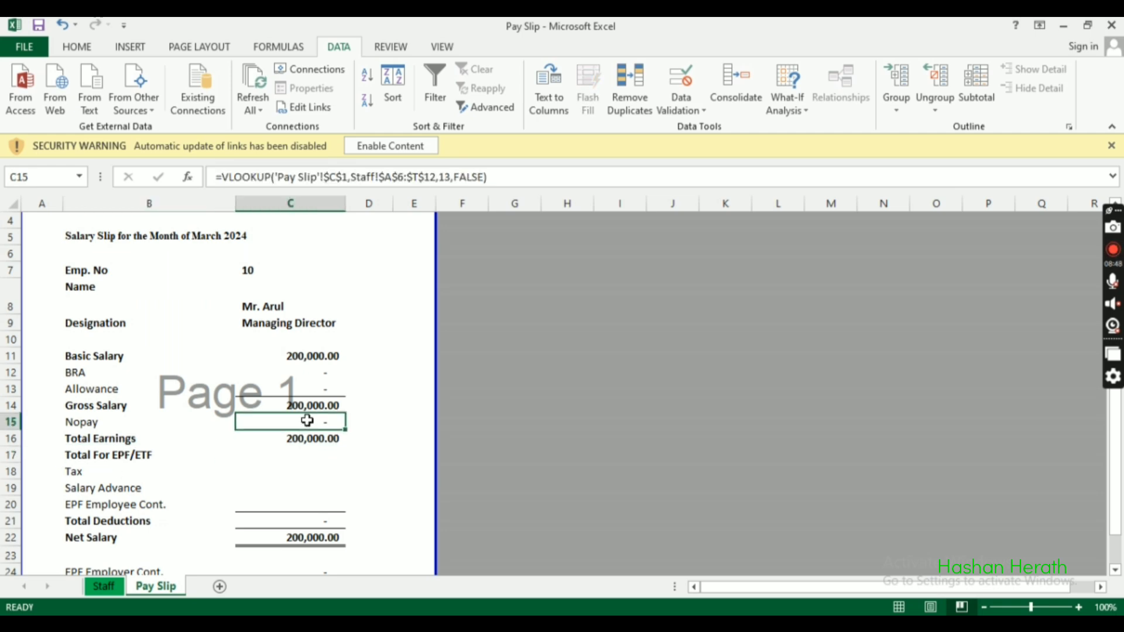
{"action": "key", "text": "ctrl+c"}
{"action": "left_click", "coordinate": [304, 455]}
{"action": "key", "text": "ctrl+v"}
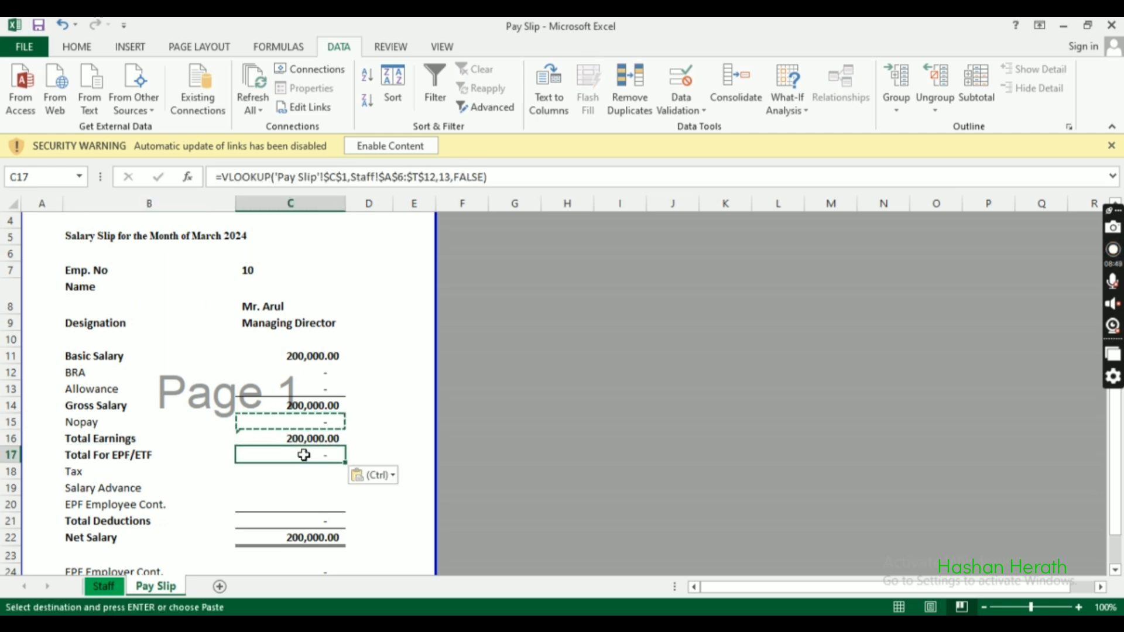
Step: Check the Staff table's Total for EPF and EPF 8% columns, then recommit C17's formula
{"action": "left_click", "coordinate": [104, 586]}
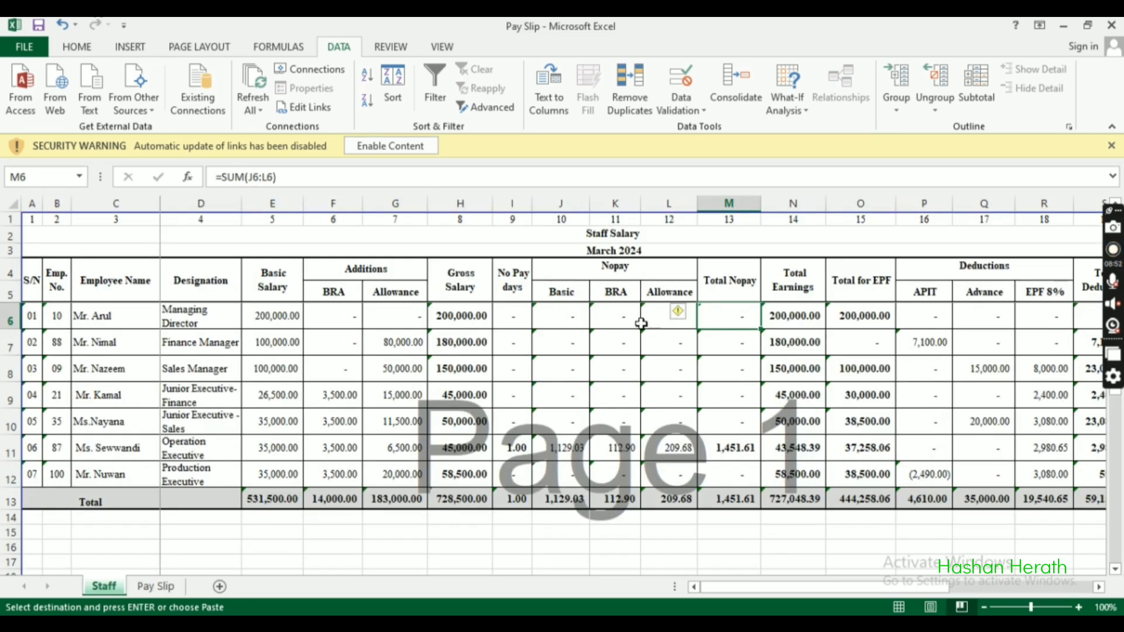
{"action": "left_click", "coordinate": [866, 312]}
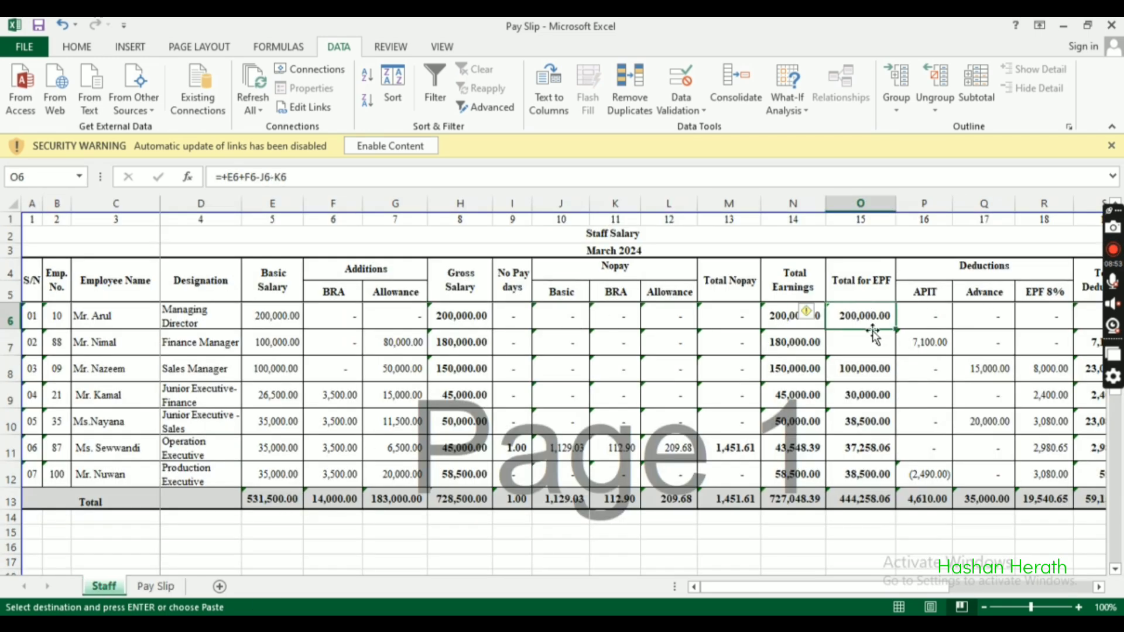
{"action": "scroll", "coordinate": [881, 582], "scroll_direction": "right", "scroll_amount": 2}
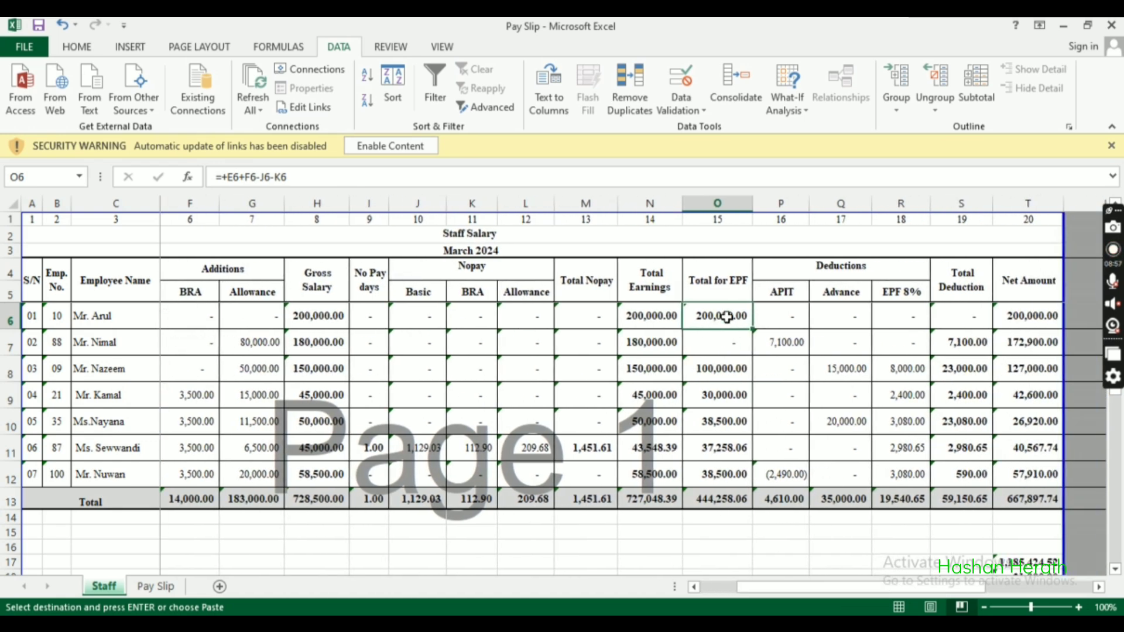
{"action": "left_click", "coordinate": [896, 319]}
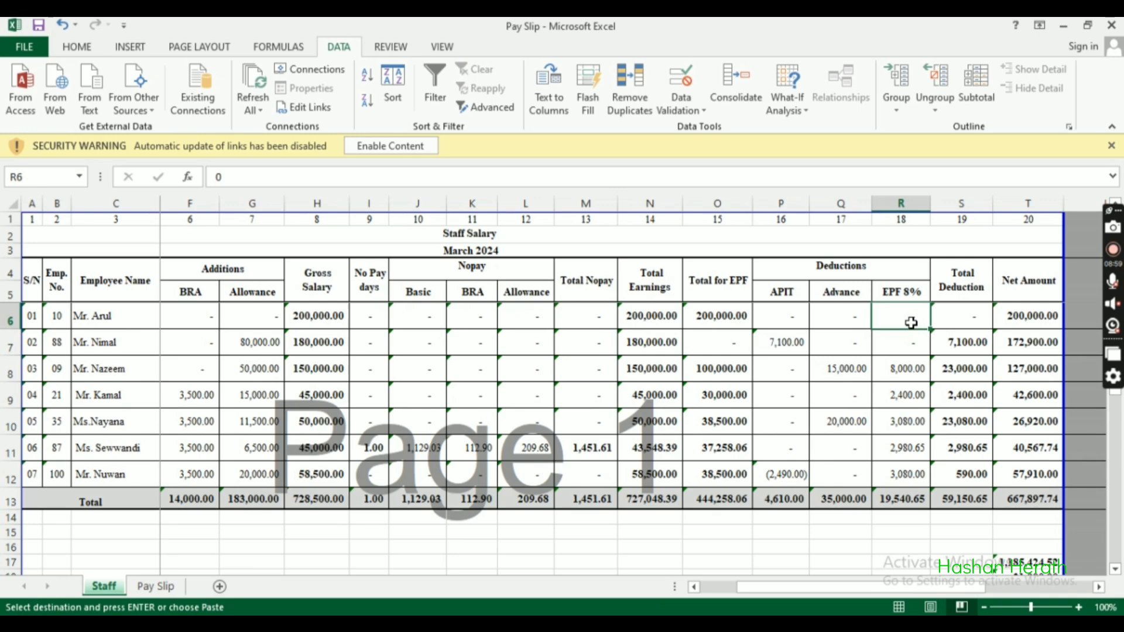
{"action": "left_click", "coordinate": [154, 586]}
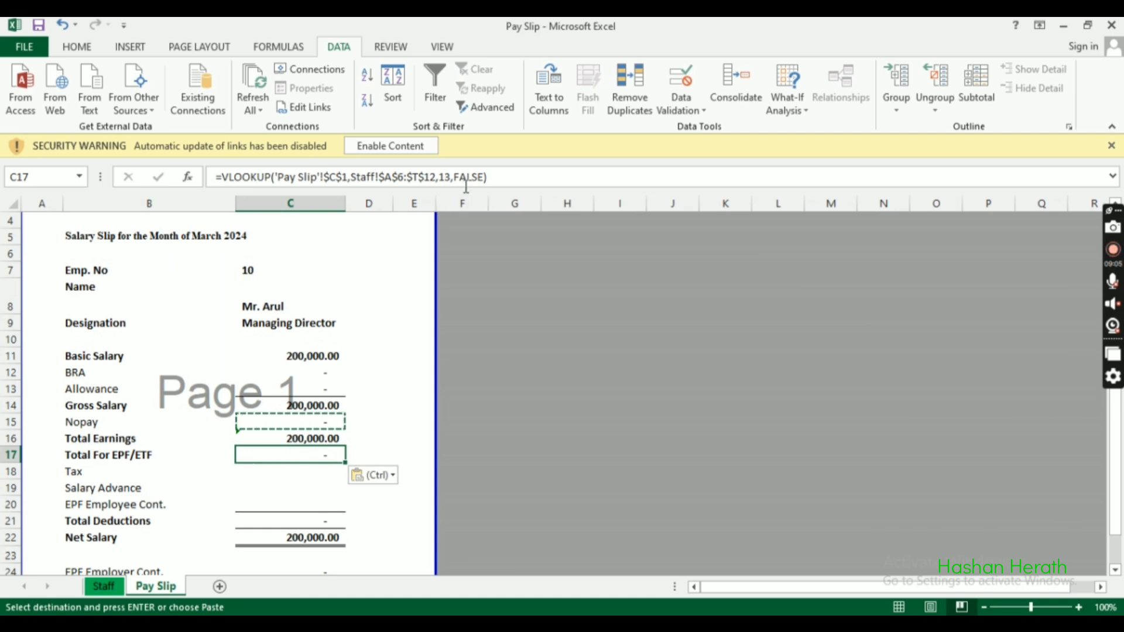
{"action": "left_click", "coordinate": [451, 177]}
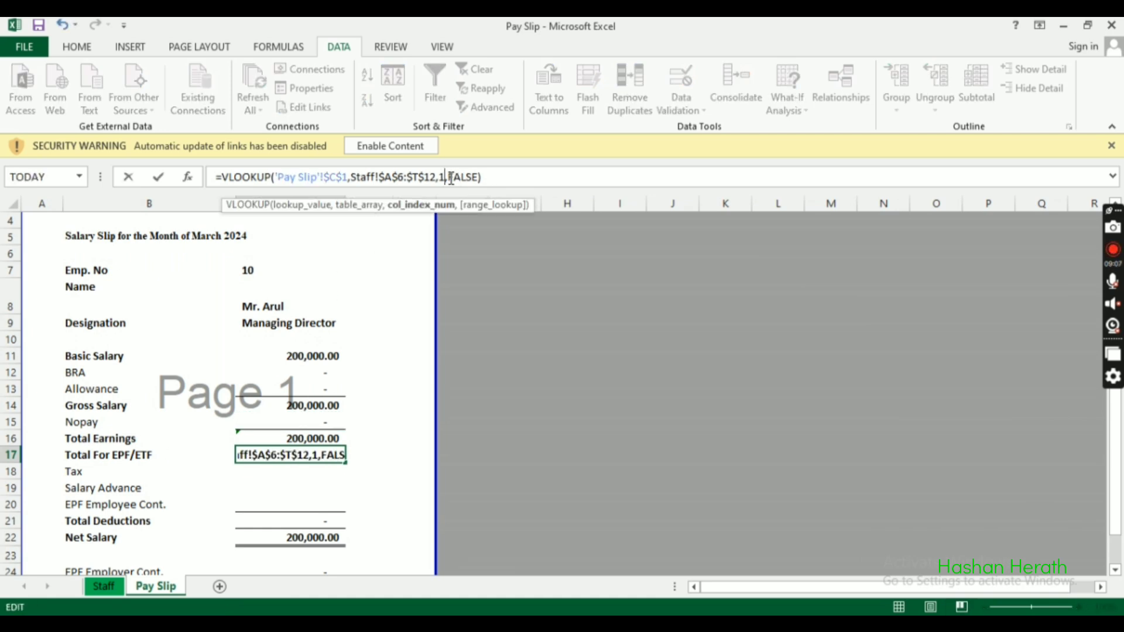
{"action": "key", "text": "Return"}
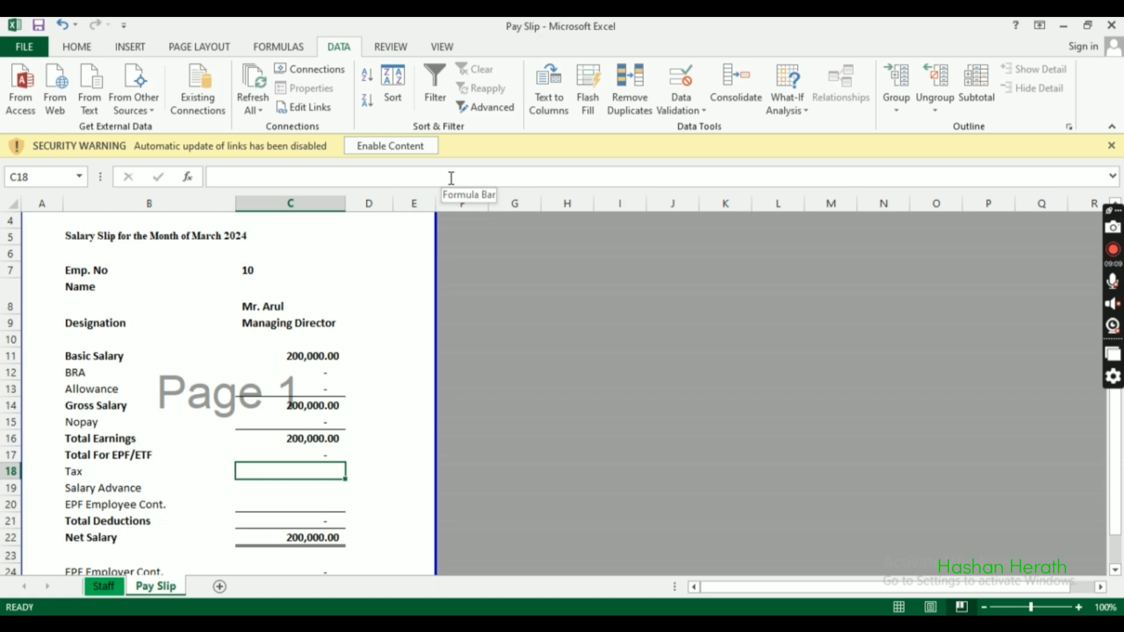
Step: Copy the lookup into Tax cell C18, then clear C17 and repaste it from C18
{"action": "left_click", "coordinate": [301, 455]}
{"action": "key", "text": "ctrl+c"}
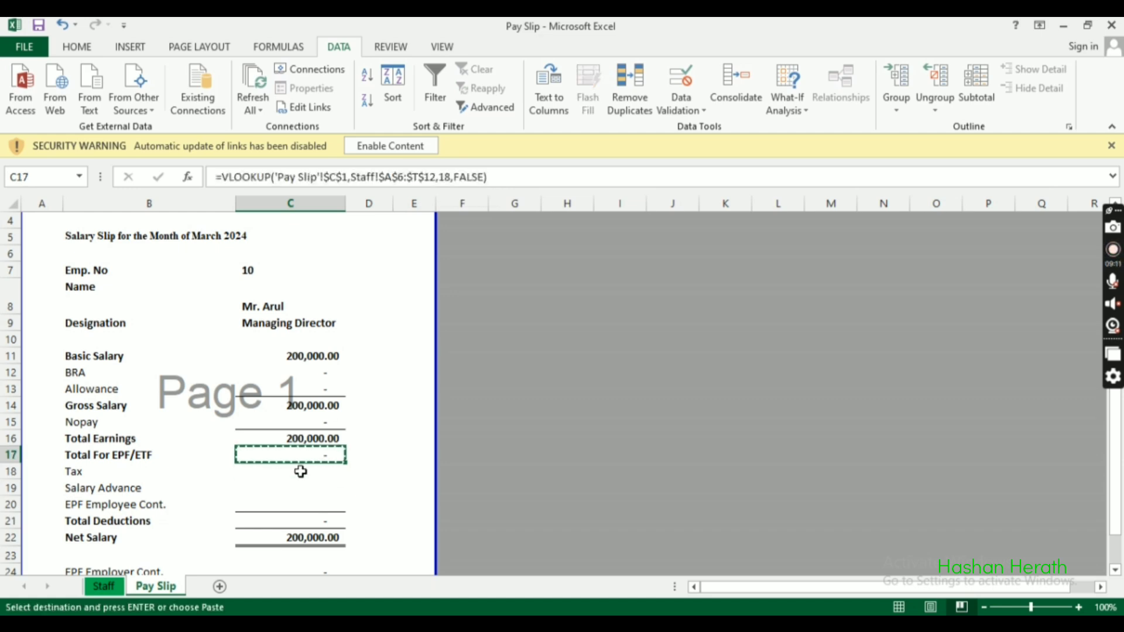
{"action": "left_click", "coordinate": [299, 472]}
{"action": "key", "text": "Return"}
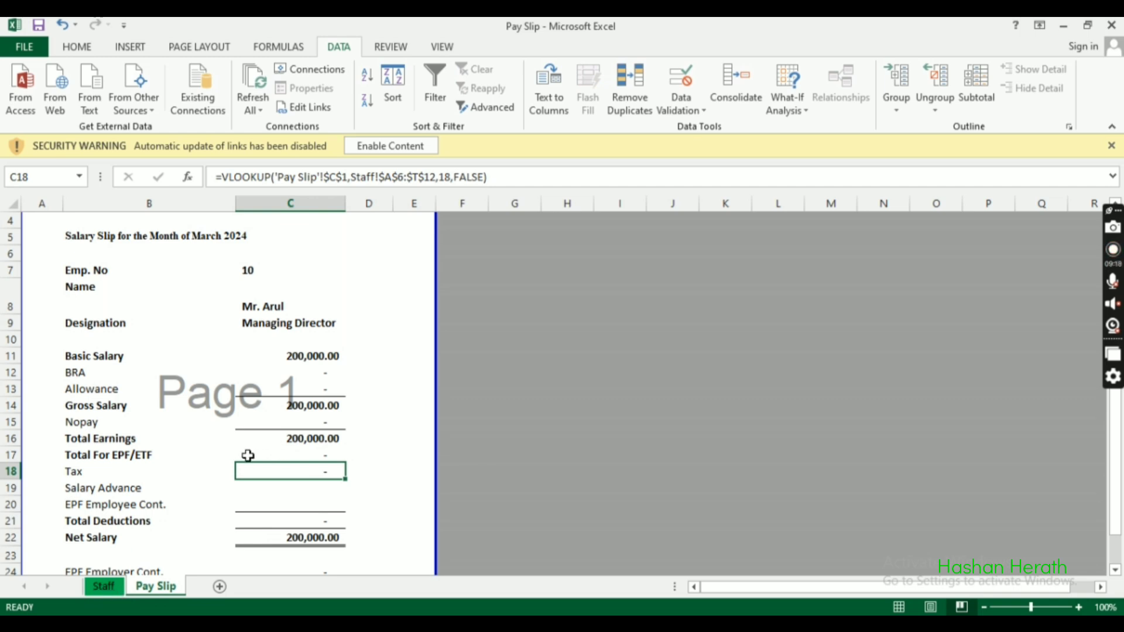
{"action": "left_click", "coordinate": [274, 452]}
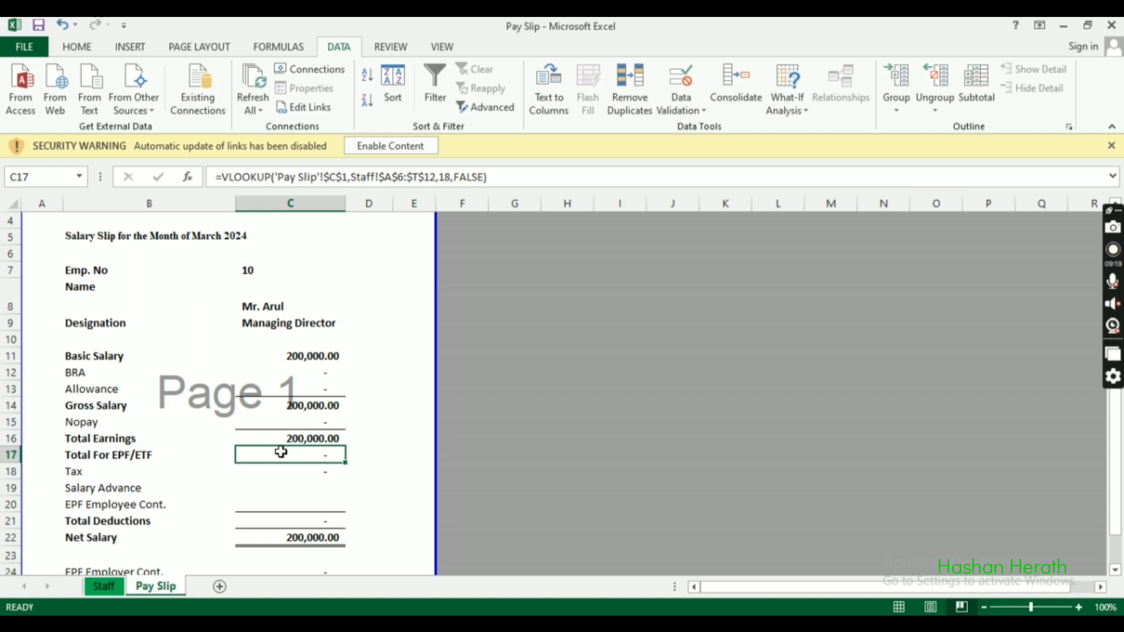
{"action": "key", "text": "Delete"}
{"action": "left_click", "coordinate": [94, 452]}
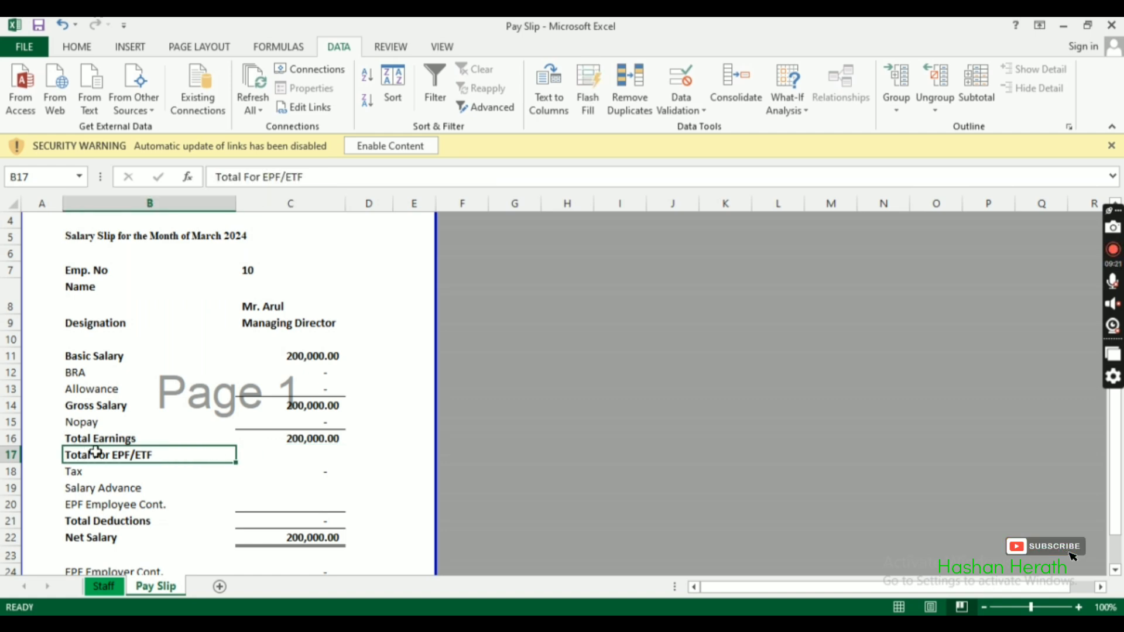
{"action": "left_click", "coordinate": [311, 459]}
{"action": "left_click", "coordinate": [309, 472]}
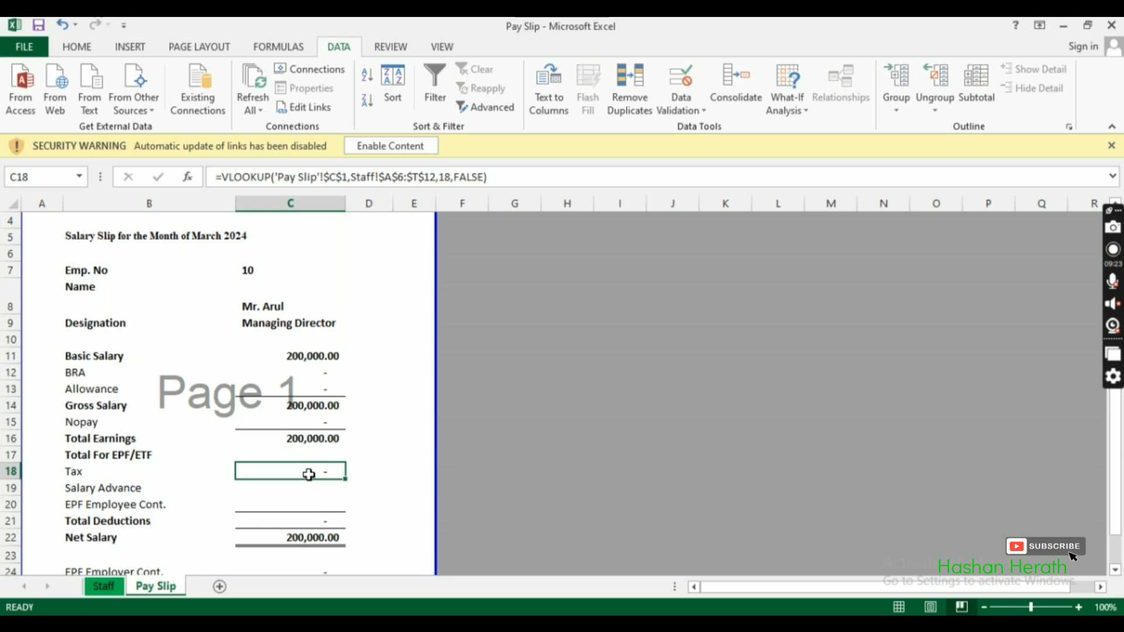
{"action": "key", "text": "ctrl+c"}
{"action": "left_click", "coordinate": [301, 455]}
{"action": "key", "text": "ctrl+v"}
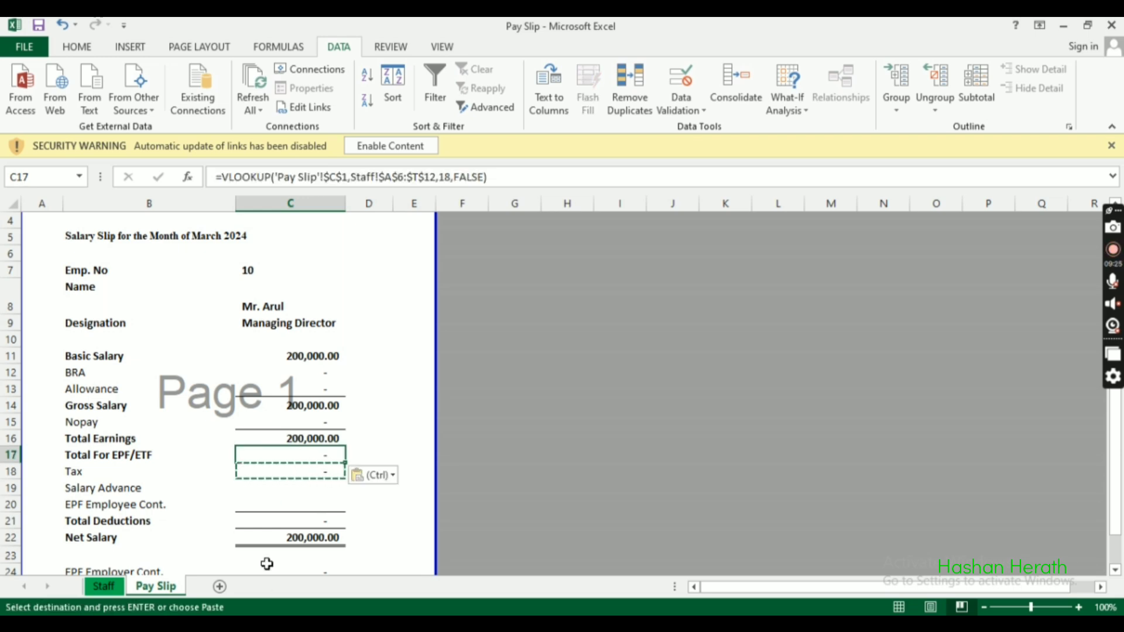
Step: Point C17's lookup at Staff column 15 (Total for EPF), showing 200,000.00
{"action": "left_click", "coordinate": [104, 586]}
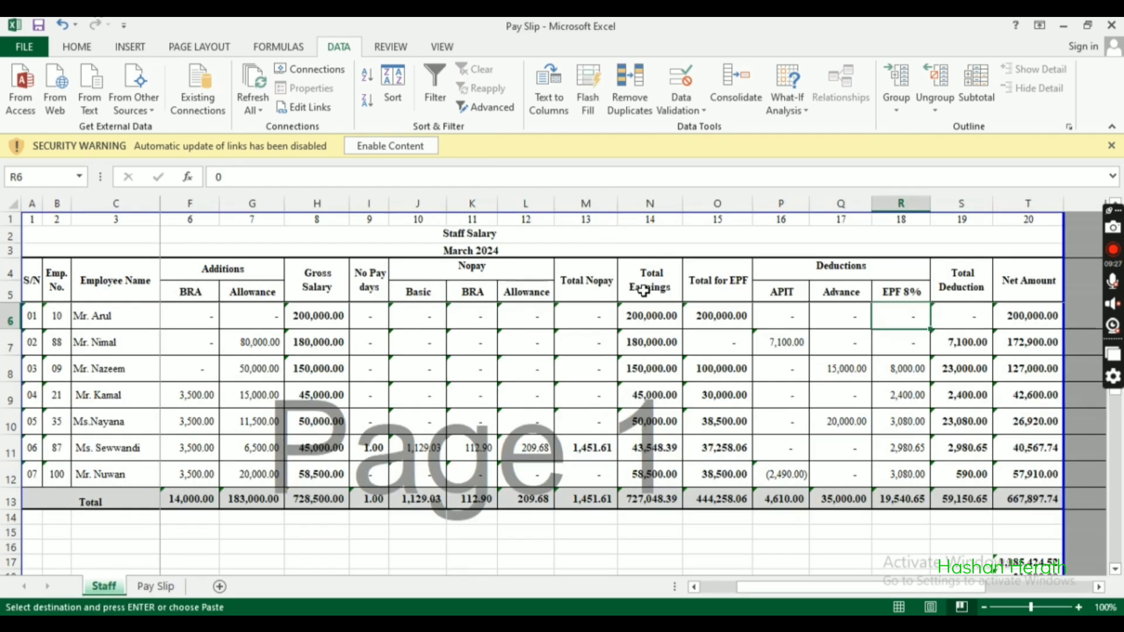
{"action": "left_click", "coordinate": [721, 287]}
{"action": "left_click", "coordinate": [719, 317]}
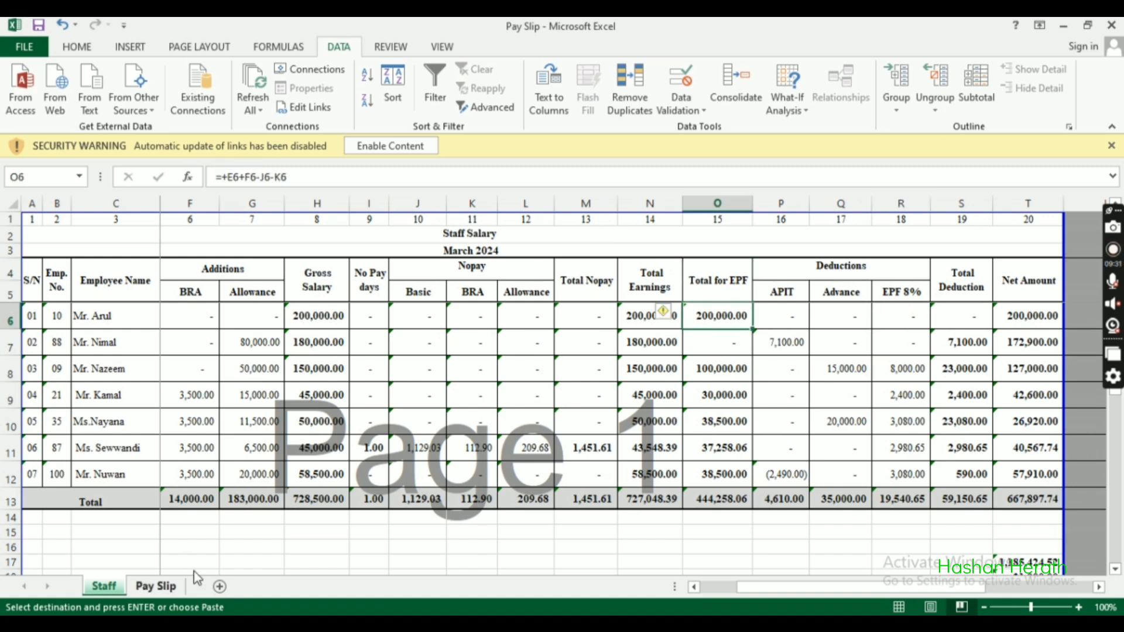
{"action": "left_click", "coordinate": [721, 221]}
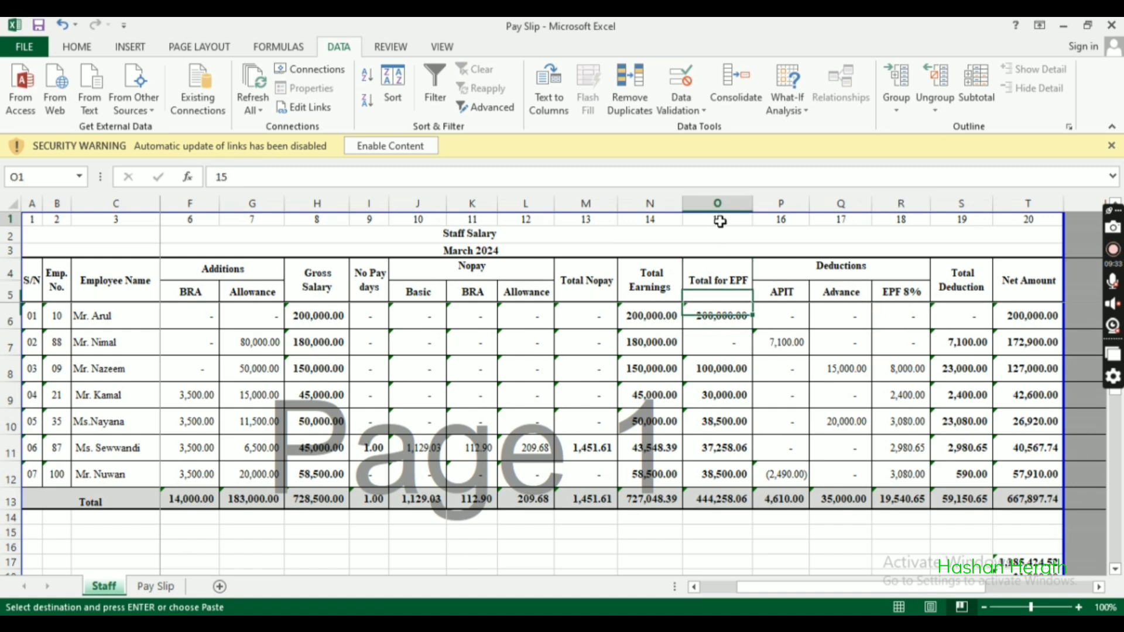
{"action": "left_click", "coordinate": [156, 586]}
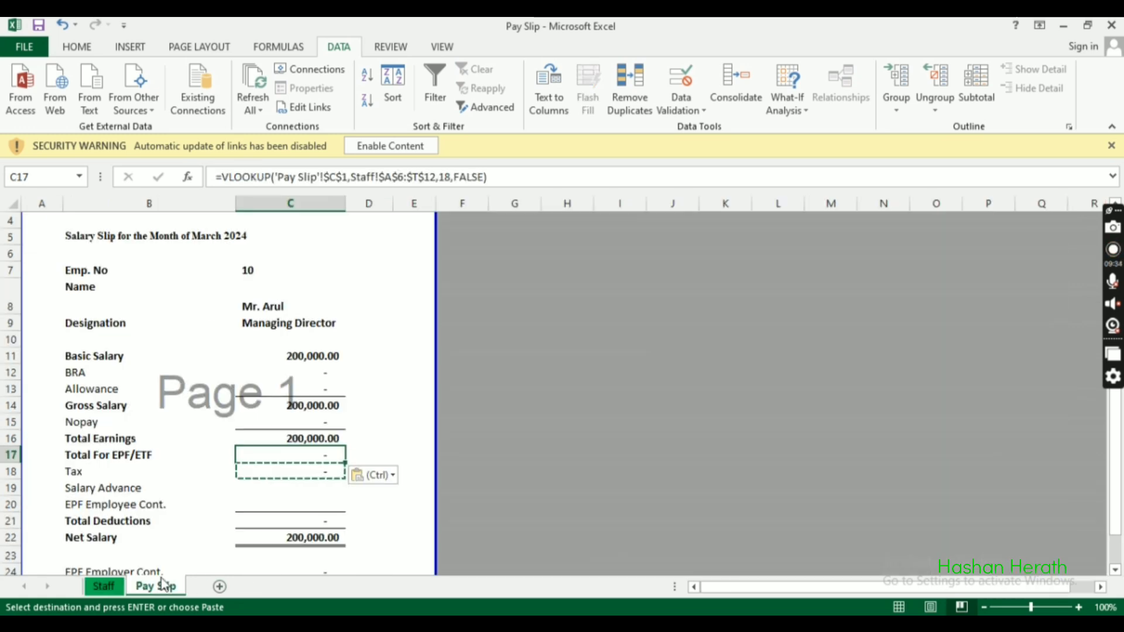
{"action": "left_click", "coordinate": [451, 176]}
{"action": "key", "text": "BackSpace"}
{"action": "type", "text": "5"}
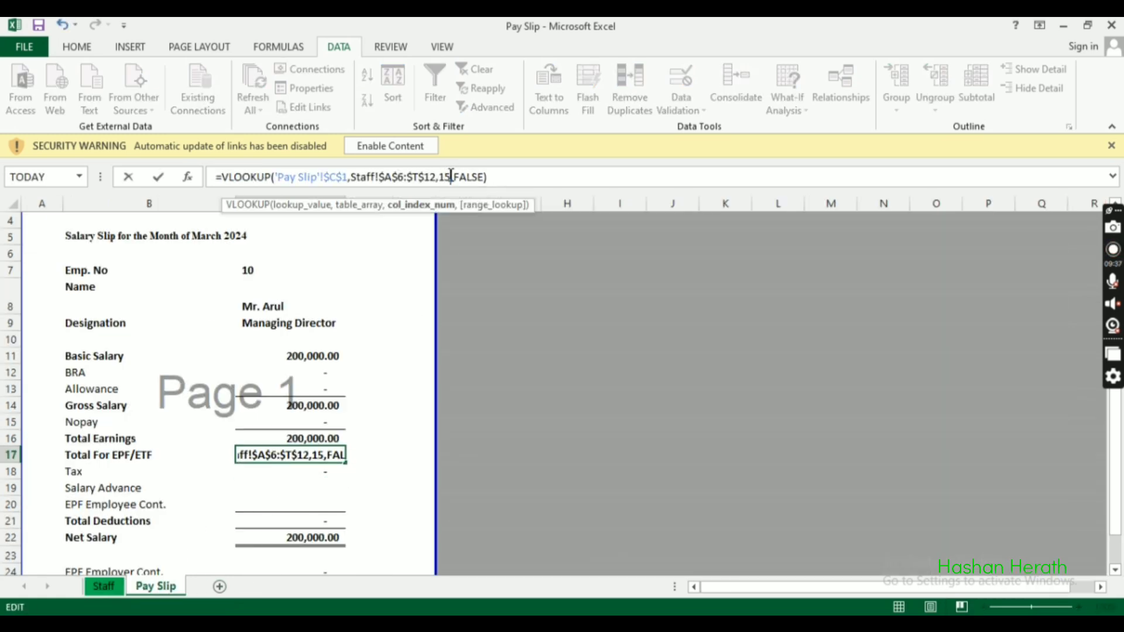
{"action": "key", "text": "Return"}
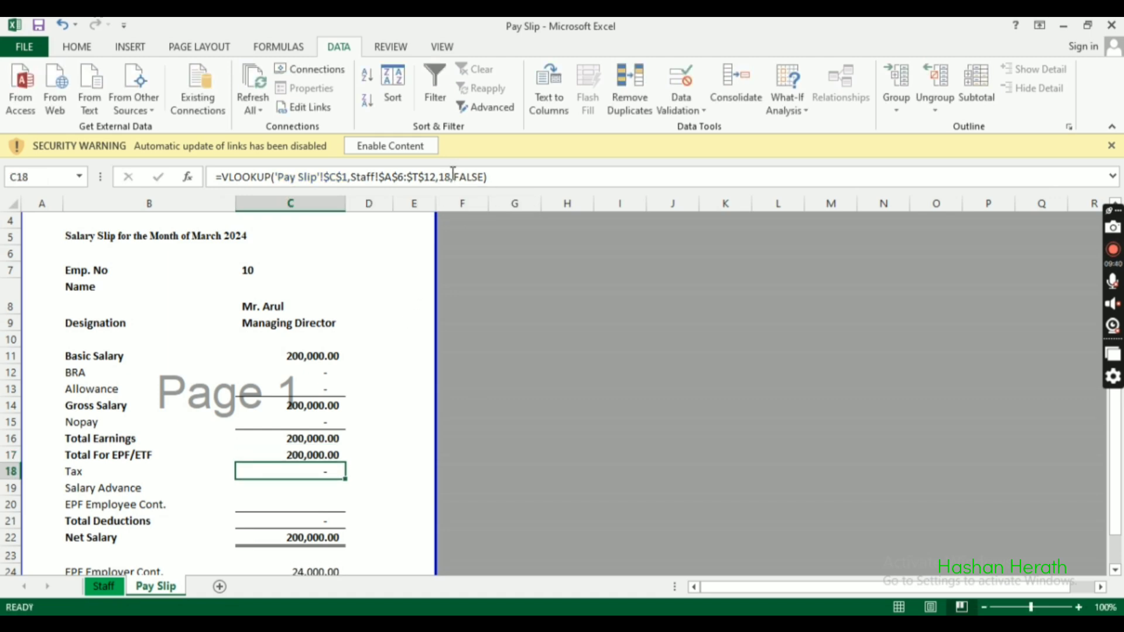
Step: Check the Staff Advance and EPF 8% values, then begin changing the Tax lookup's column index
{"action": "left_click", "coordinate": [117, 592]}
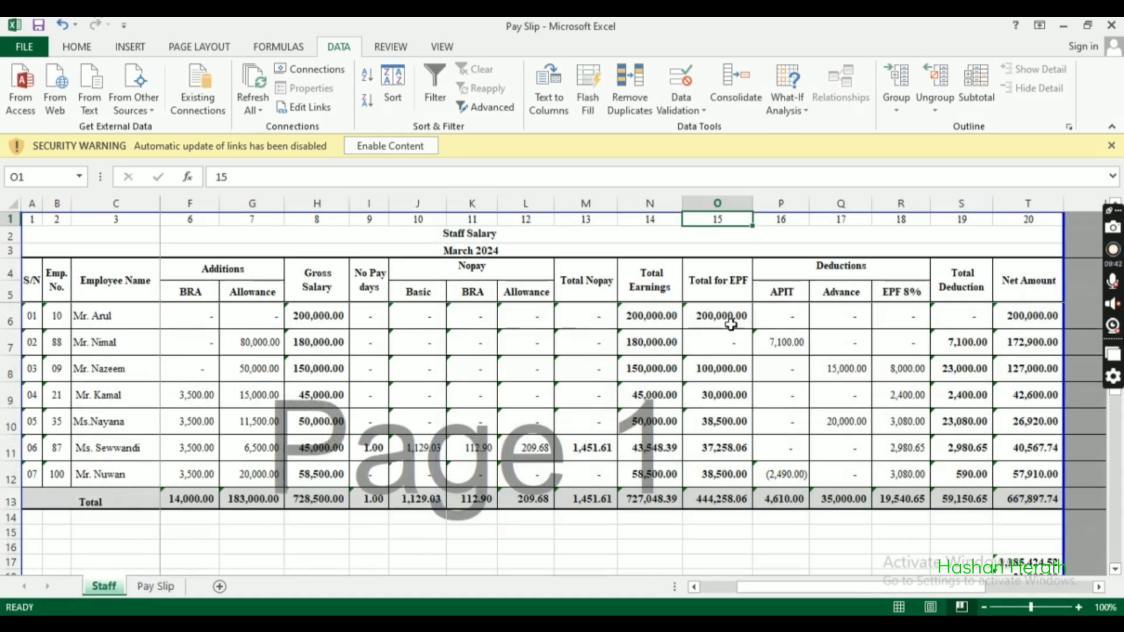
{"action": "left_click", "coordinate": [850, 305]}
{"action": "left_click", "coordinate": [903, 315]}
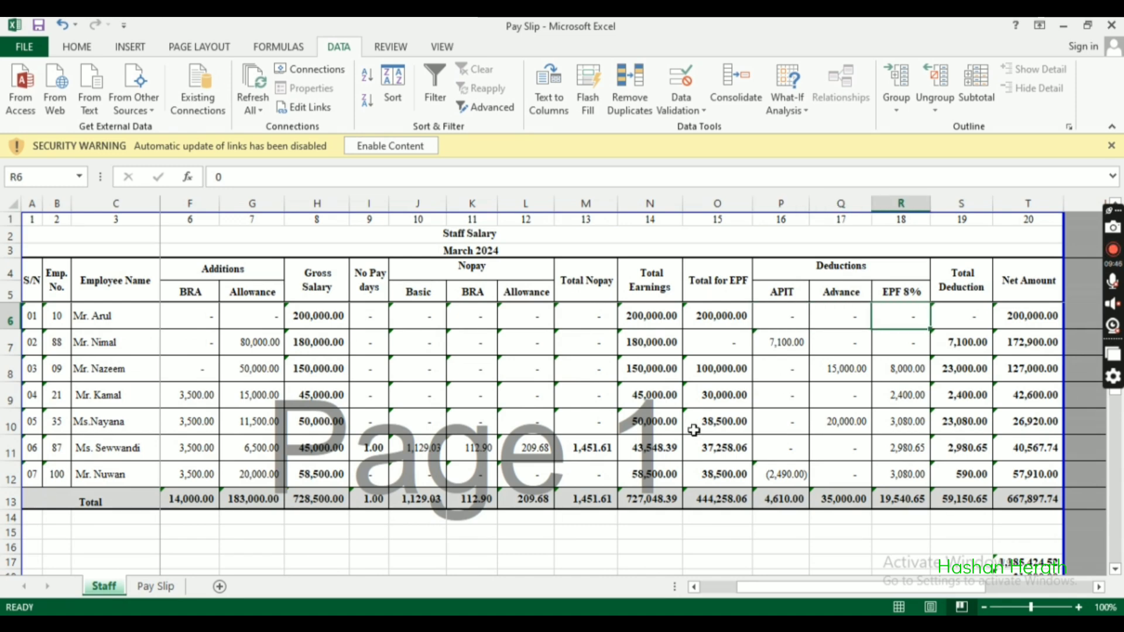
{"action": "left_click", "coordinate": [156, 586]}
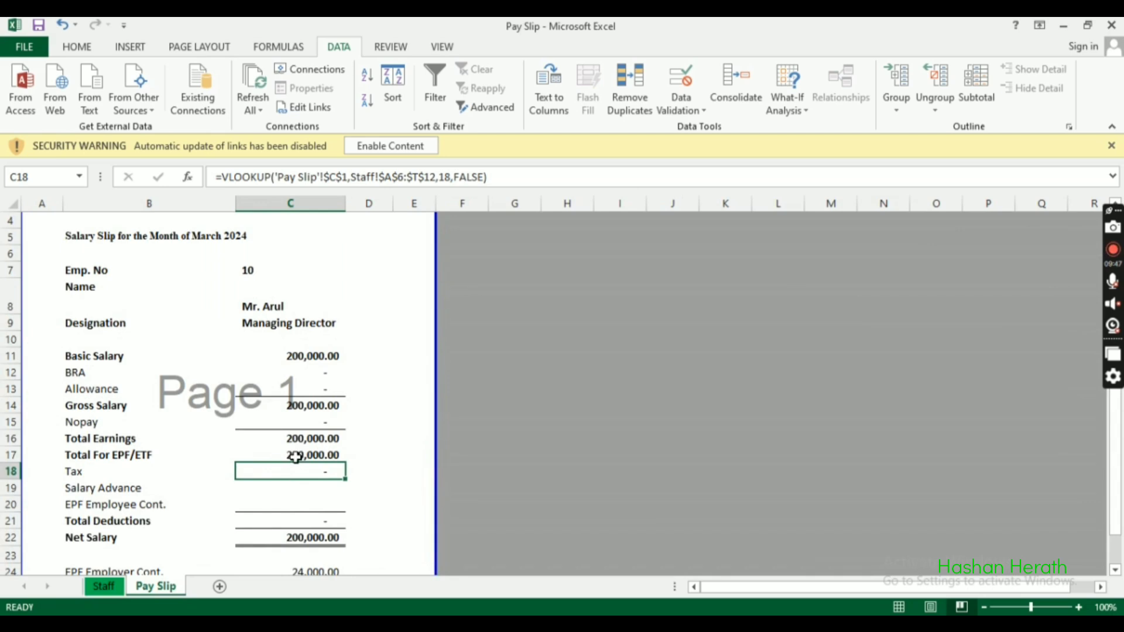
{"action": "left_click", "coordinate": [454, 176]}
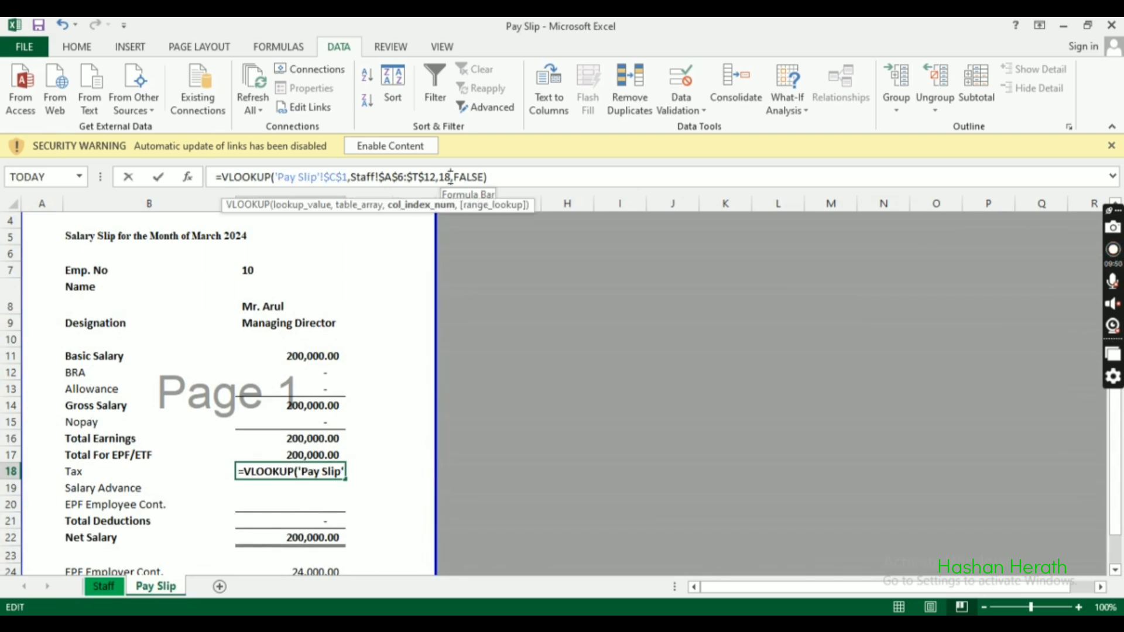
{"action": "key", "text": "BackSpace"}
Step: Finish the Tax lookup at column 16, then paste it into Salary Advance C19 using column 17
{"action": "type", "text": "6"}
{"action": "key", "text": "Return"}
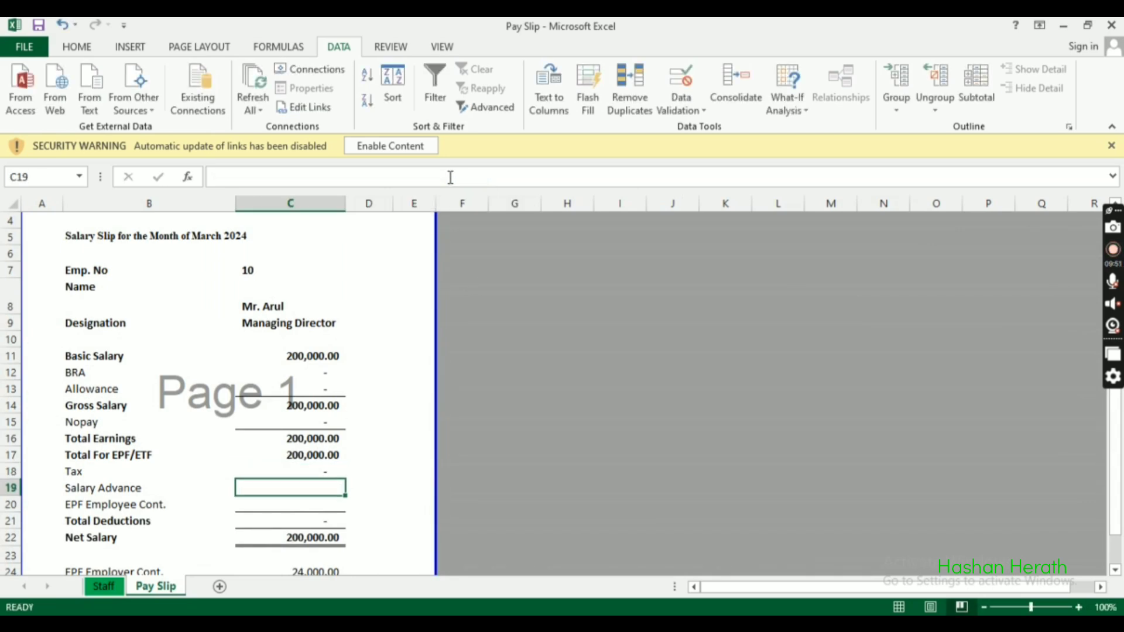
{"action": "key", "text": "Up"}
{"action": "key", "text": "ctrl+c"}
{"action": "key", "text": "Down"}
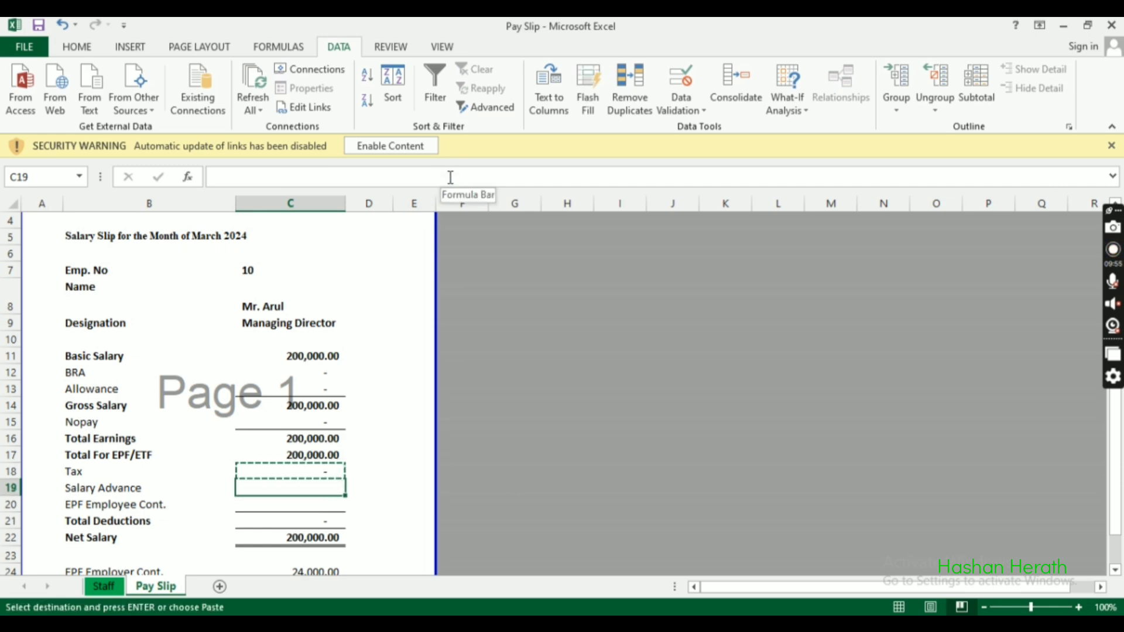
{"action": "key", "text": "Return"}
{"action": "left_click", "coordinate": [450, 177]}
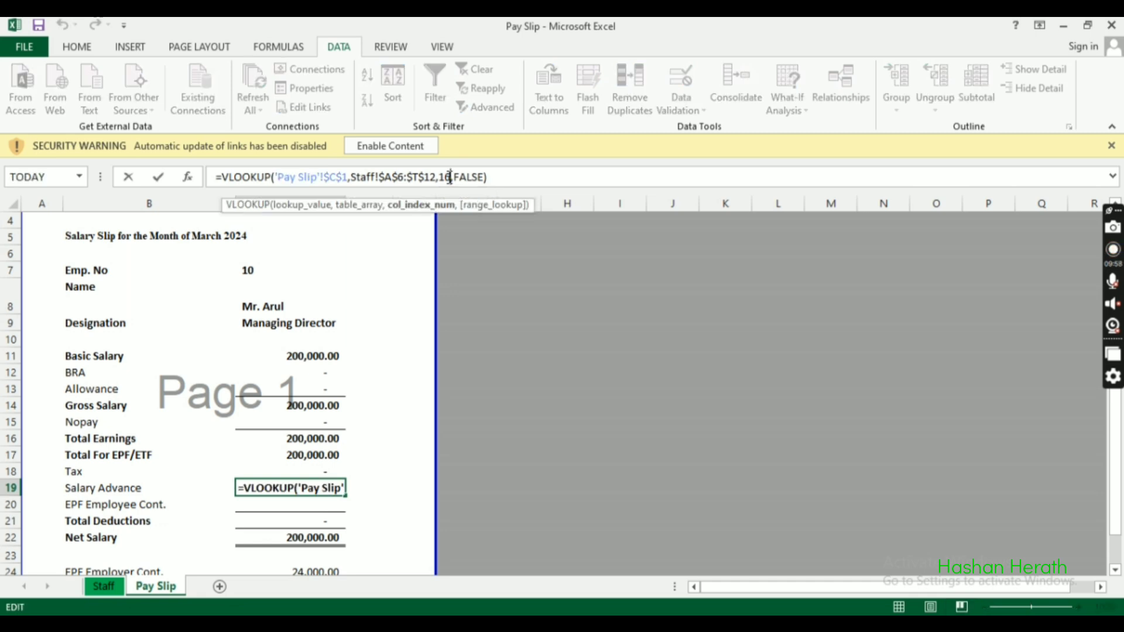
{"action": "key", "text": "BackSpace"}
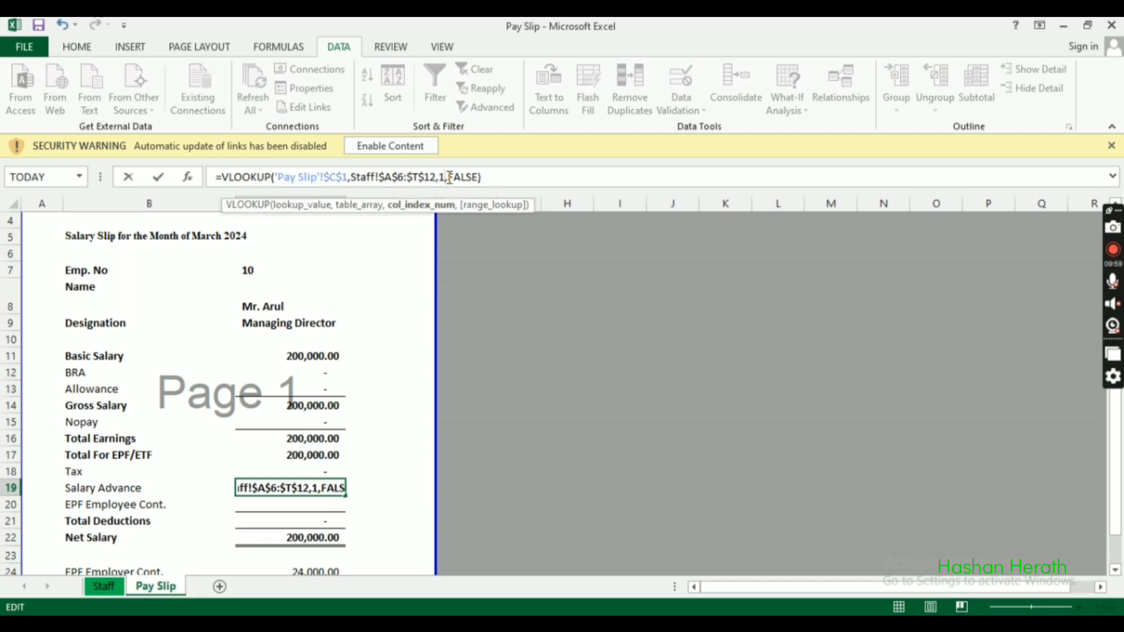
{"action": "key", "text": "Return"}
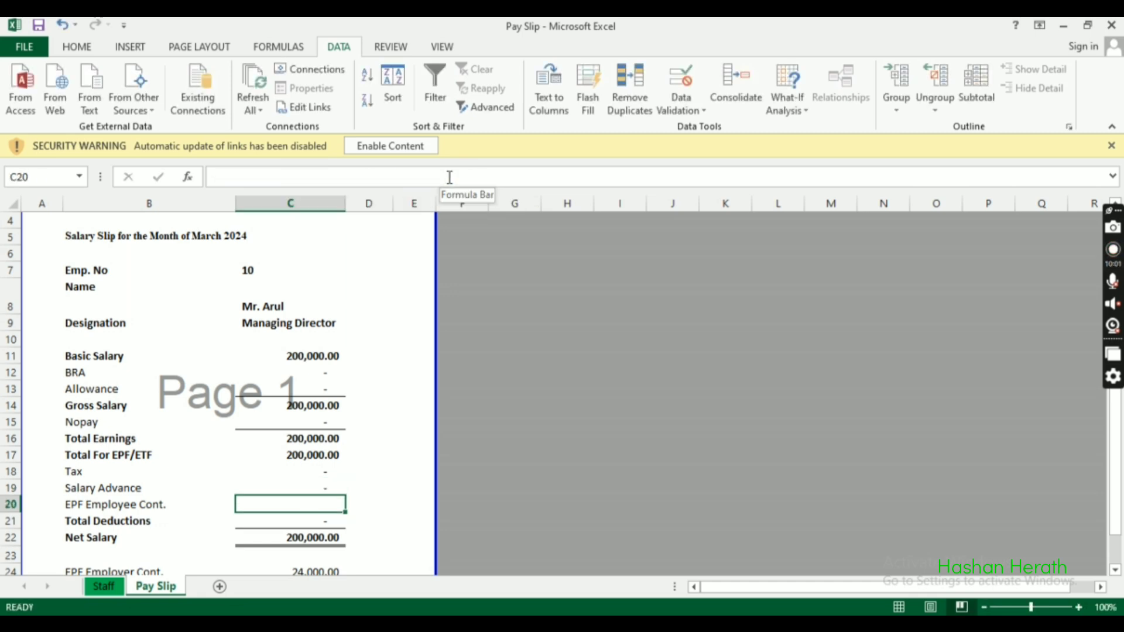
Step: Copy C19's lookup into EPF Employee Cont. cell C20 and set its column index to 18
{"action": "left_click", "coordinate": [308, 488]}
{"action": "key", "text": "ctrl+c"}
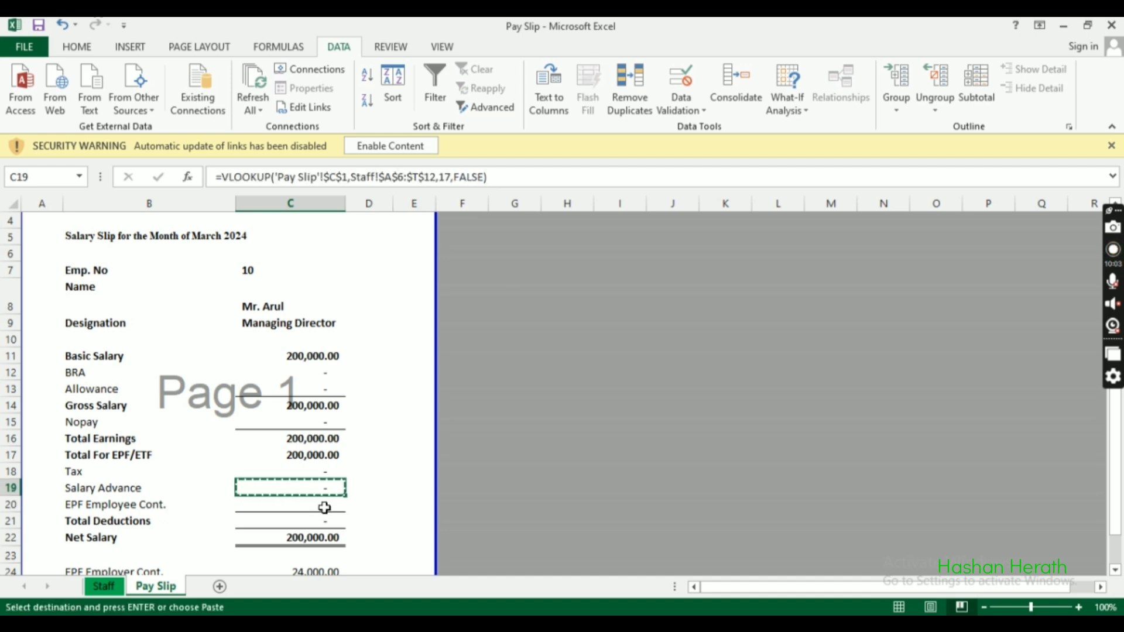
{"action": "left_click", "coordinate": [325, 508]}
{"action": "key", "text": "Return"}
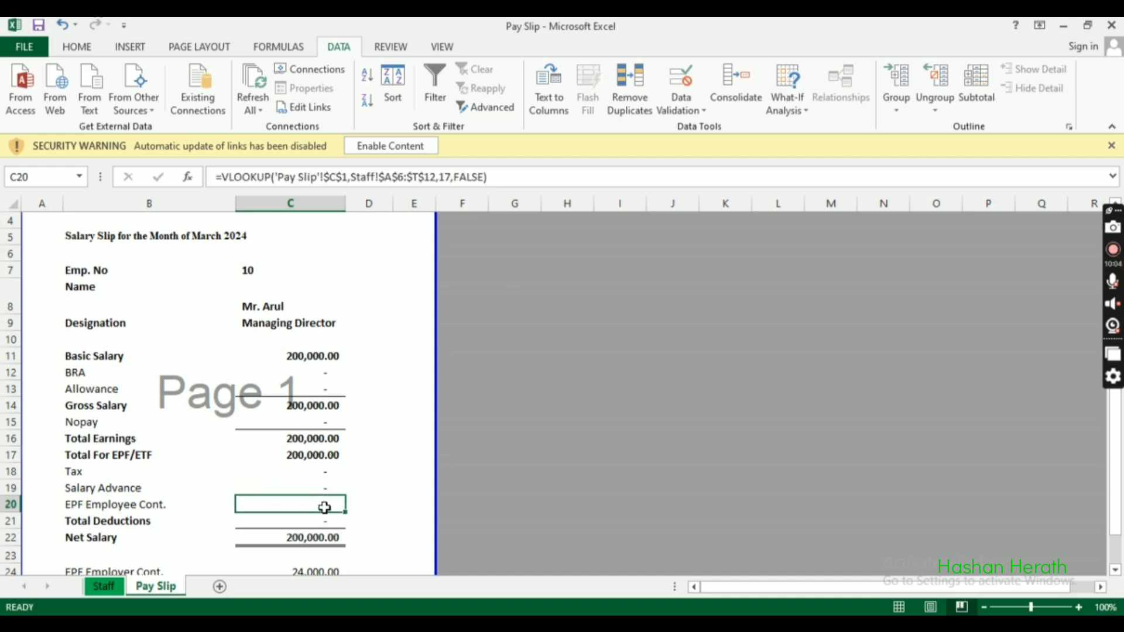
{"action": "left_click", "coordinate": [451, 178]}
{"action": "key", "text": "BackSpace"}
{"action": "type", "text": "8"}
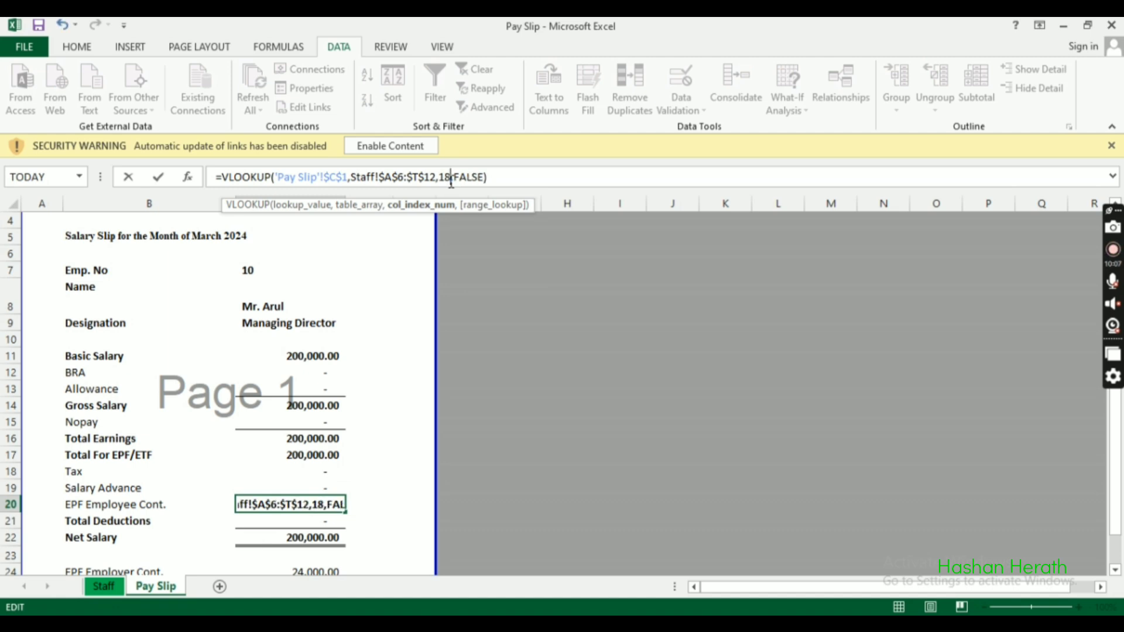
{"action": "key", "text": "Return"}
{"action": "scroll", "coordinate": [363, 471], "scroll_direction": "down", "scroll_amount": 2}
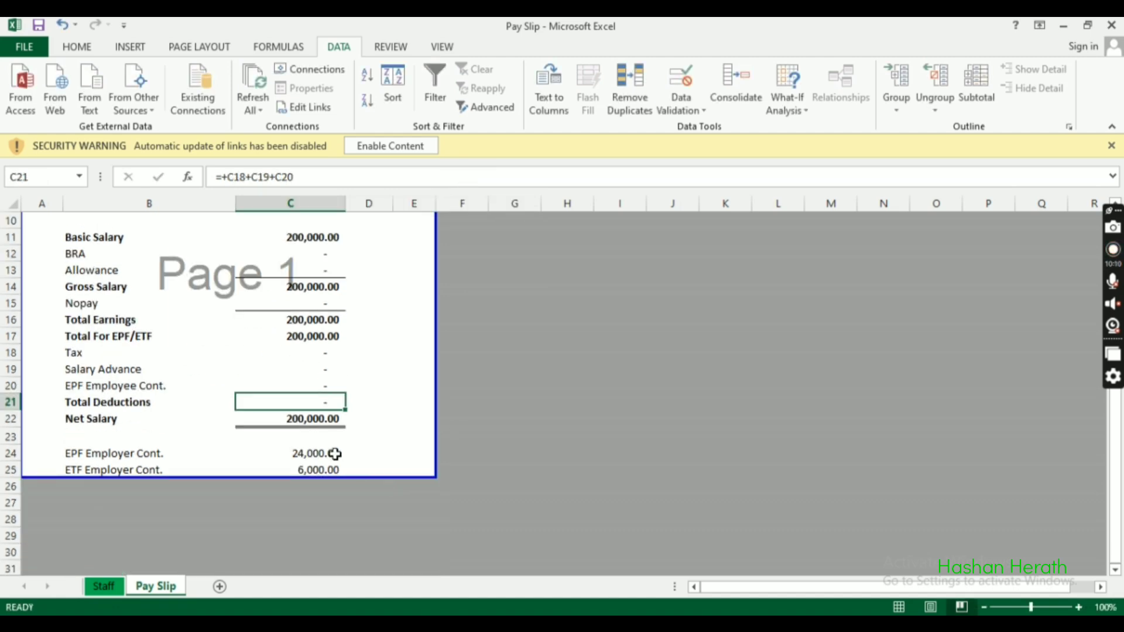
{"action": "double_click", "coordinate": [317, 400]}
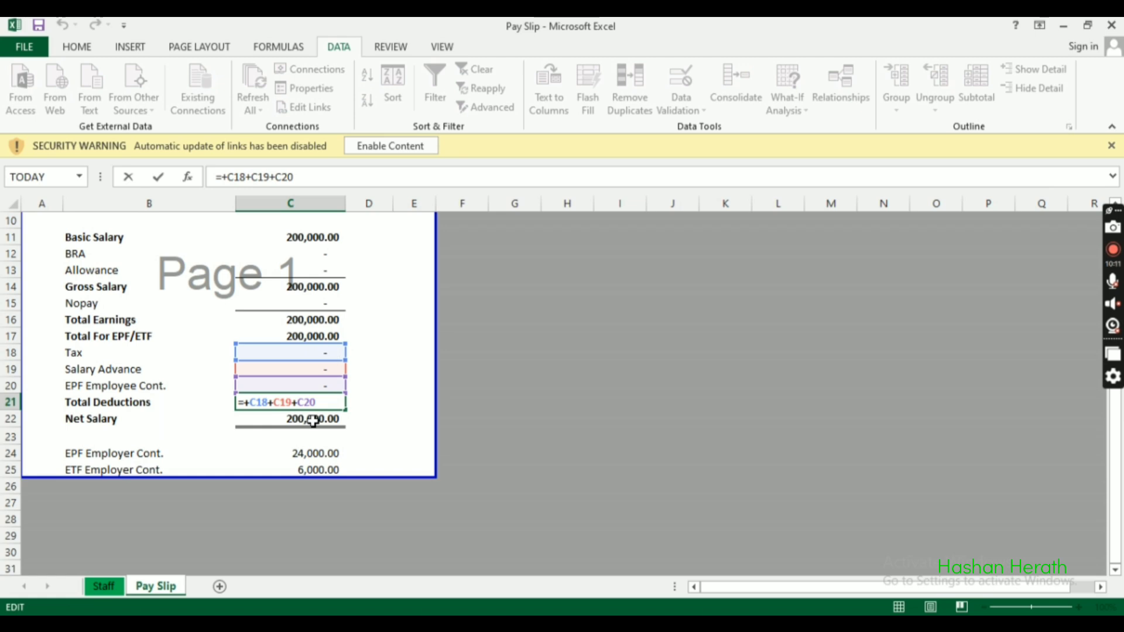
{"action": "key", "text": "Return"}
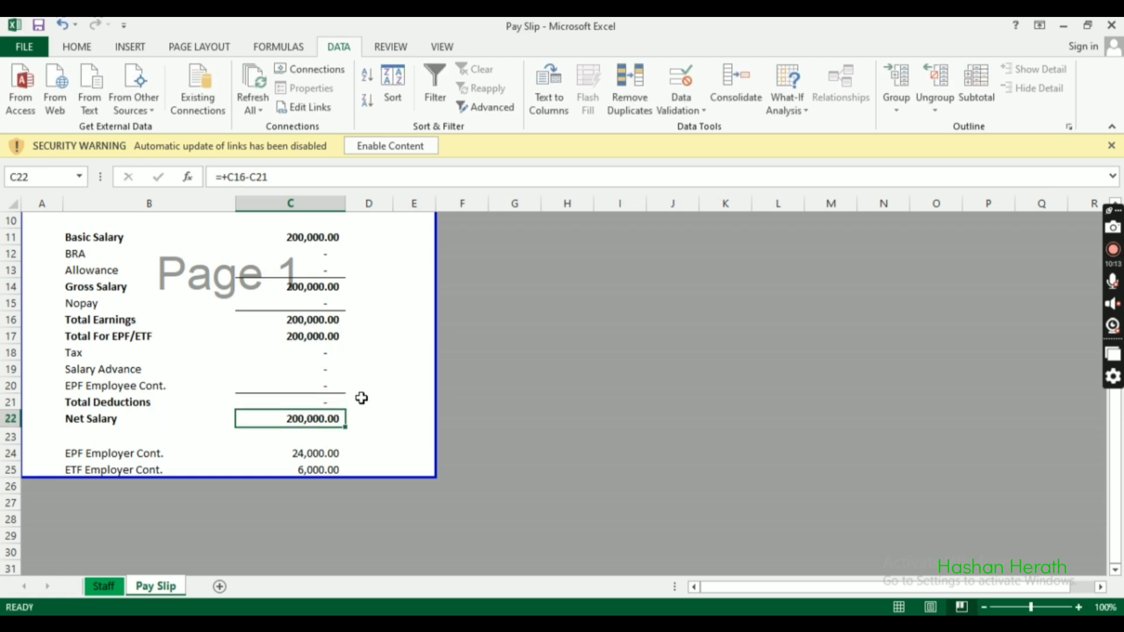
{"action": "double_click", "coordinate": [312, 419]}
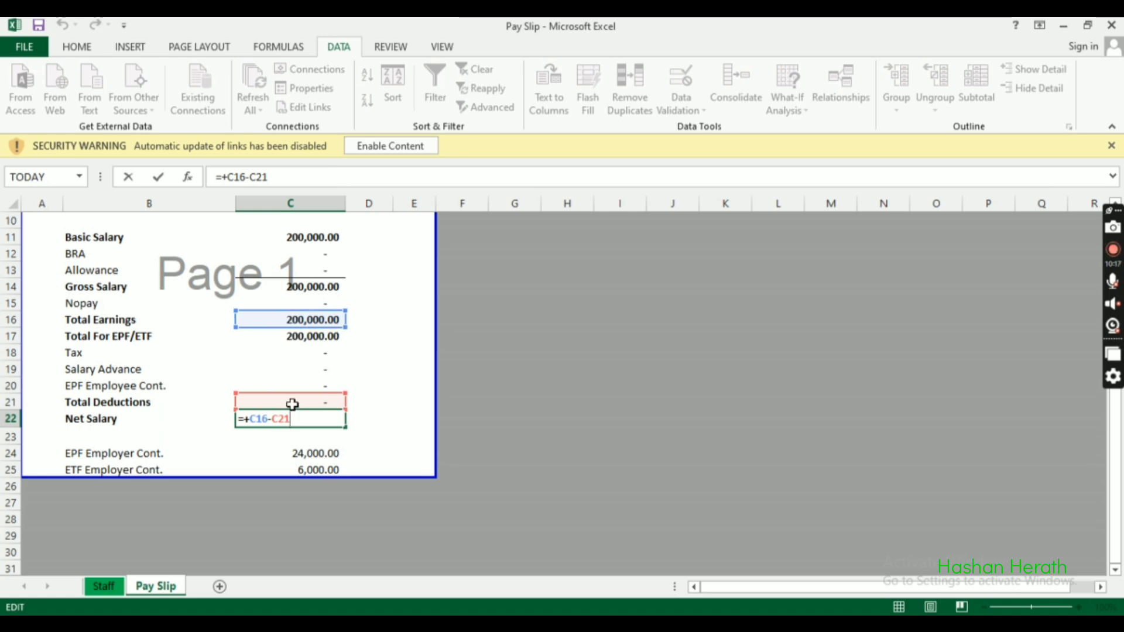
{"action": "key", "text": "Return"}
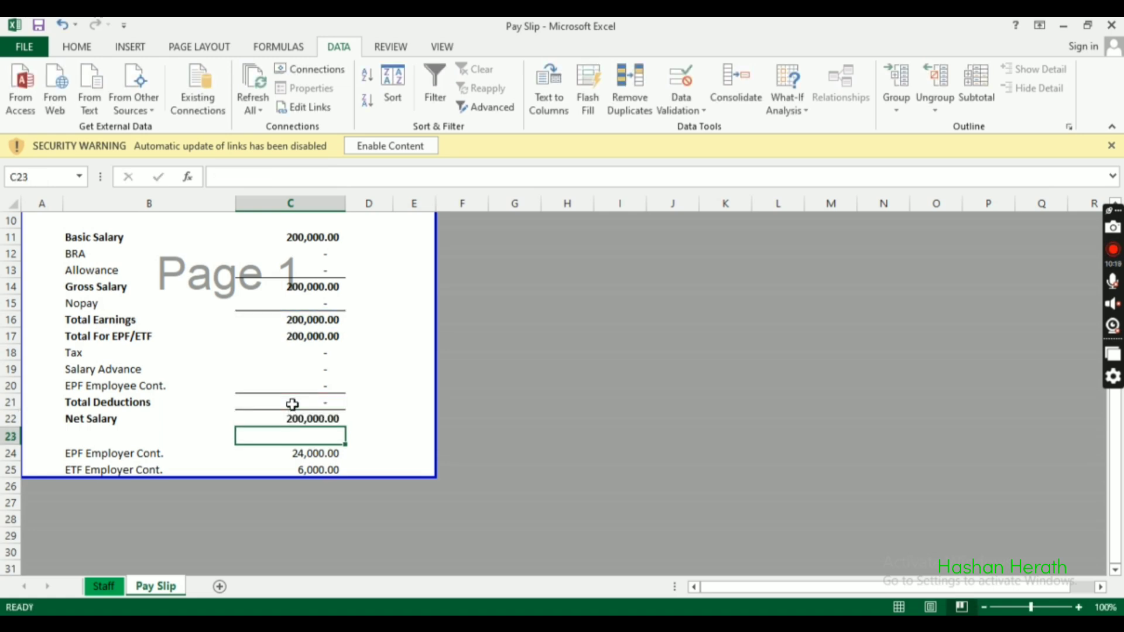
{"action": "left_click", "coordinate": [290, 457]}
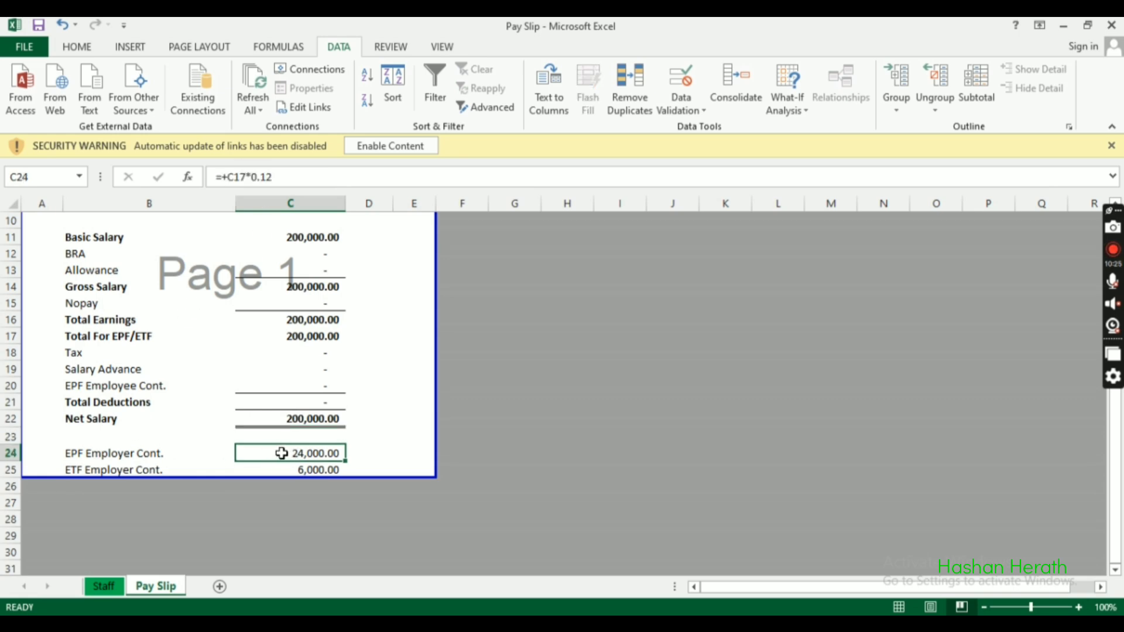
{"action": "double_click", "coordinate": [282, 453]}
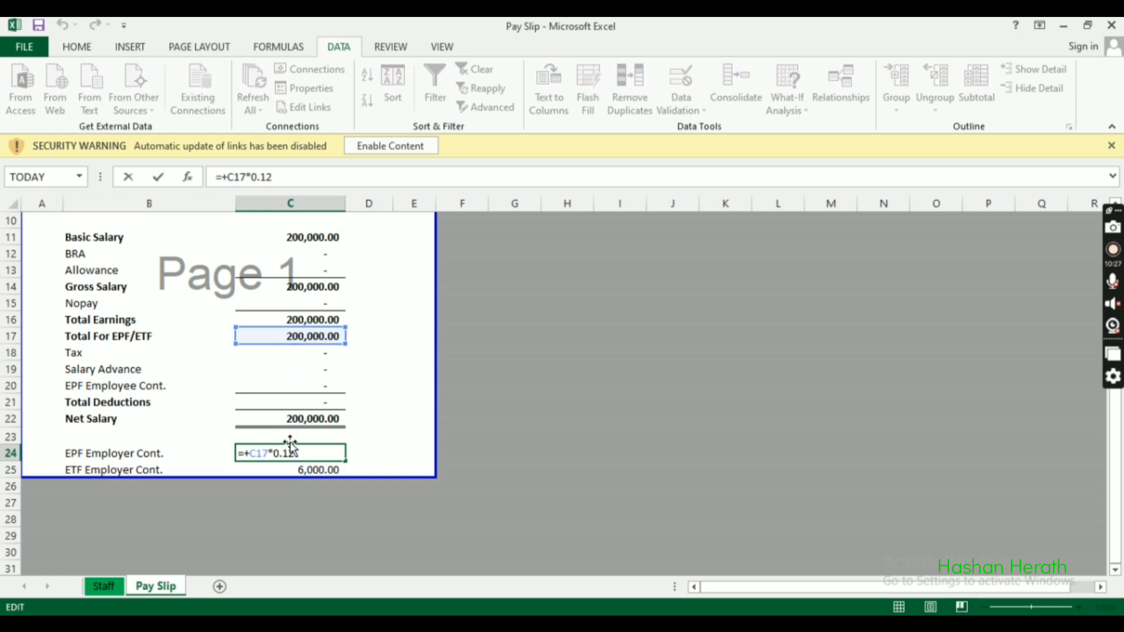
{"action": "key", "text": "Return"}
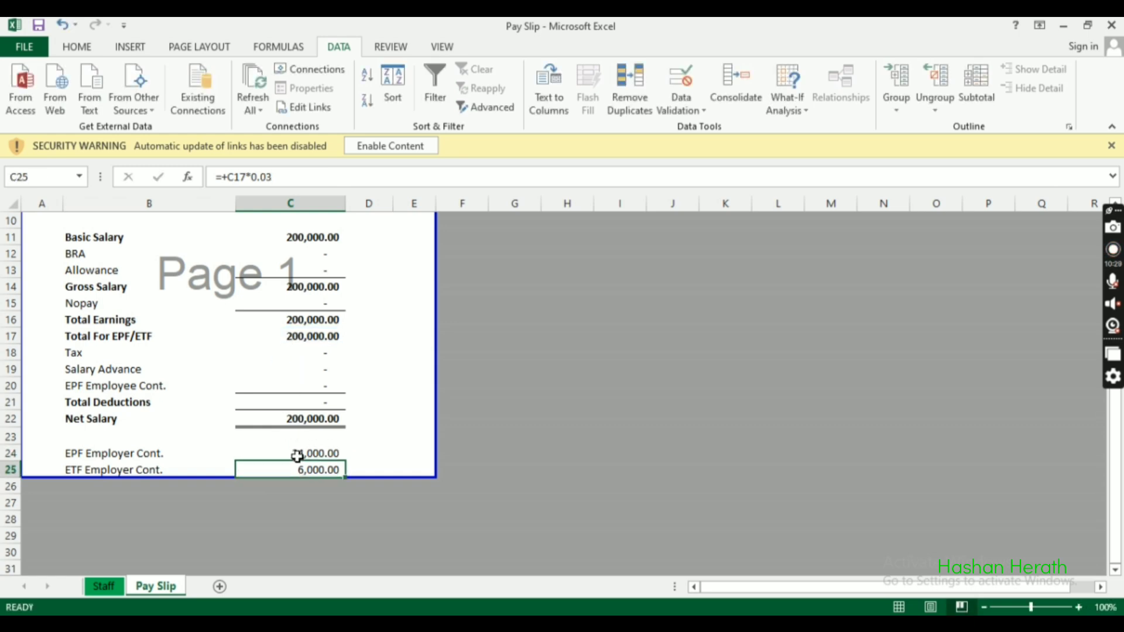
{"action": "double_click", "coordinate": [329, 471]}
{"action": "key", "text": "Return"}
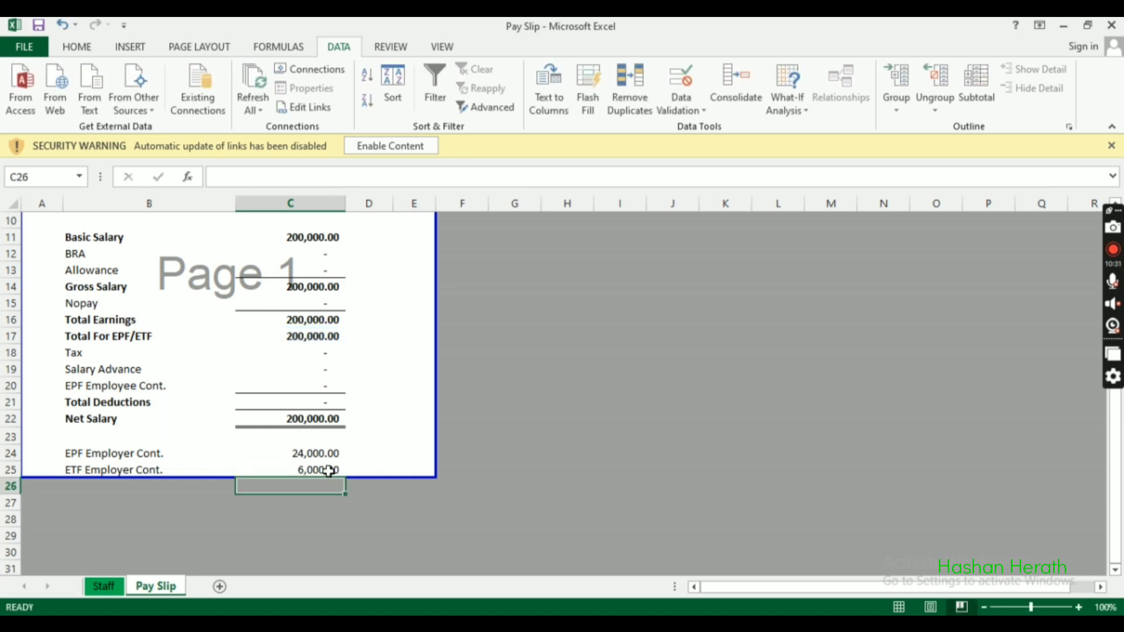
{"action": "scroll", "coordinate": [375, 427], "scroll_direction": "up", "scroll_amount": 2}
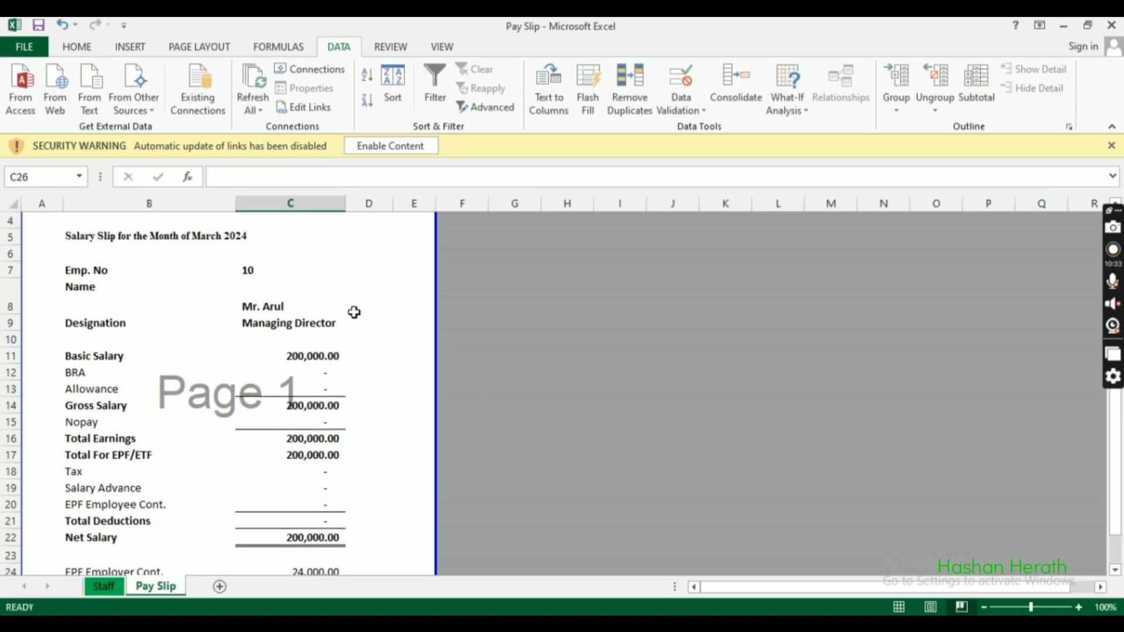
Step: Pick S/N 02, then 04, from the C1 drop-down and check the refilled pay slip
{"action": "scroll", "coordinate": [280, 237], "scroll_direction": "up", "scroll_amount": 1}
{"action": "left_click", "coordinate": [303, 216]}
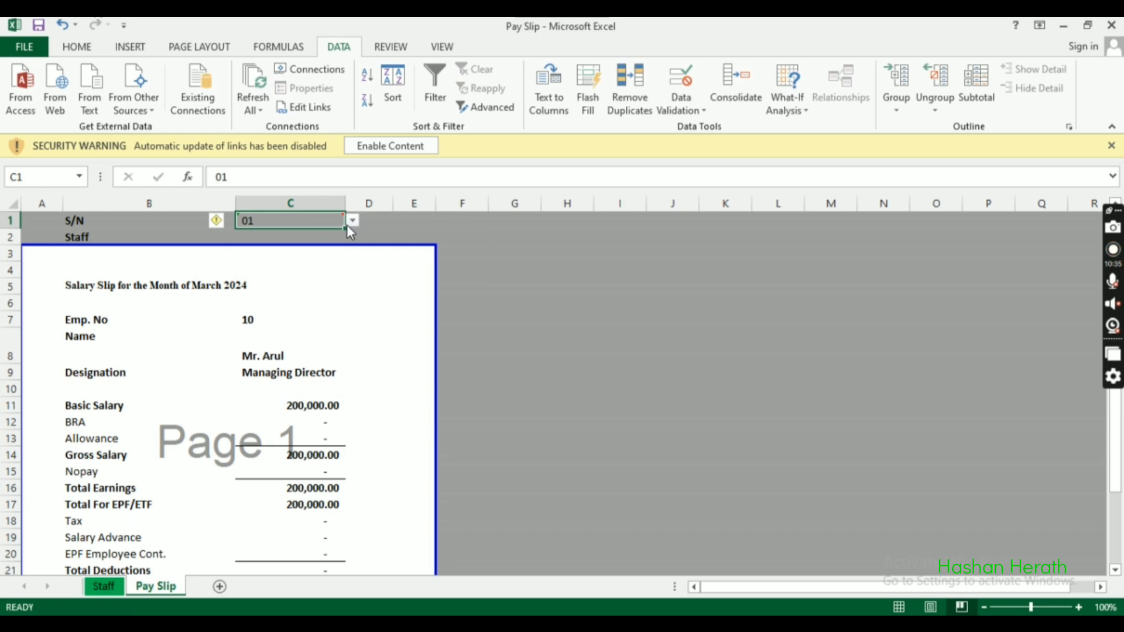
{"action": "left_click", "coordinate": [352, 221]}
{"action": "left_click", "coordinate": [321, 245]}
{"action": "scroll", "coordinate": [378, 350], "scroll_direction": "down", "scroll_amount": 1}
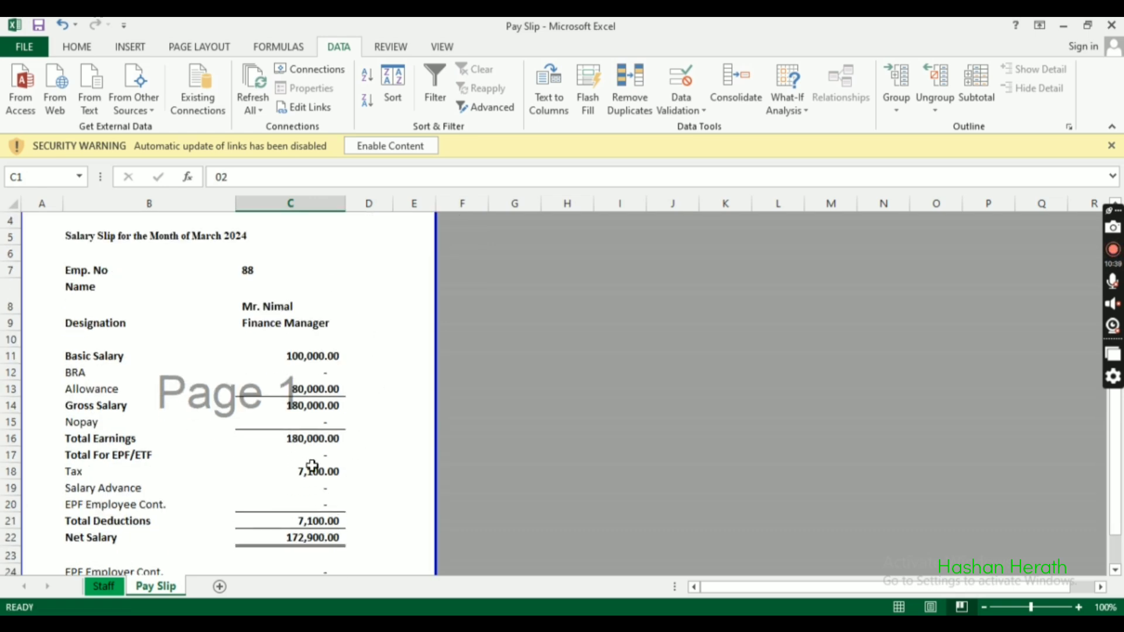
{"action": "scroll", "coordinate": [375, 304], "scroll_direction": "up", "scroll_amount": 1}
{"action": "left_click", "coordinate": [353, 221]}
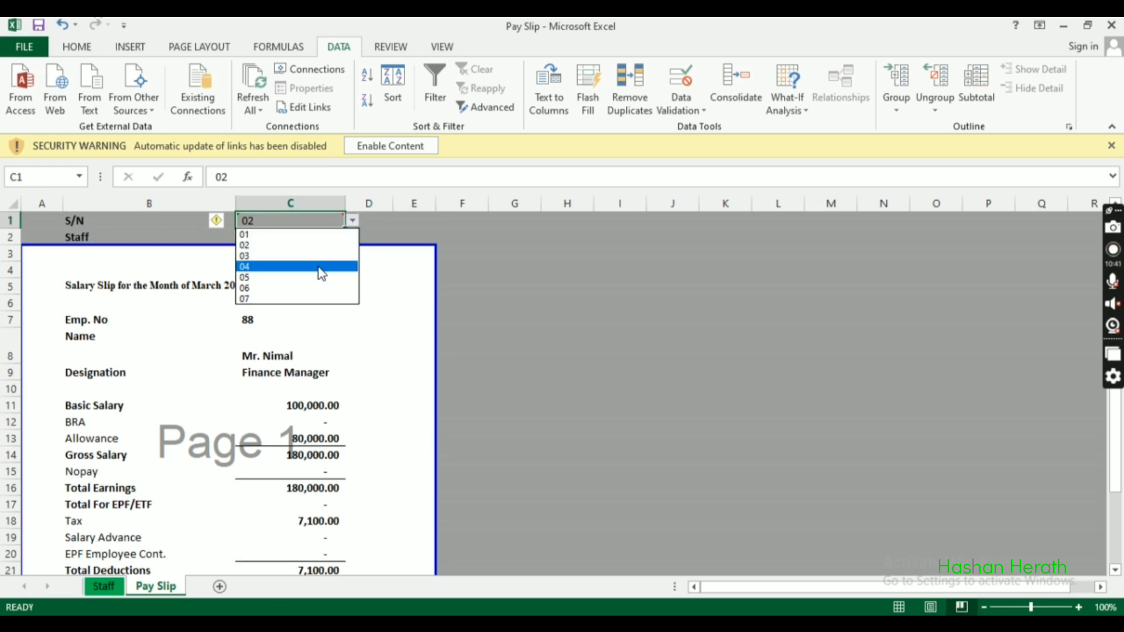
{"action": "left_click", "coordinate": [318, 267]}
{"action": "scroll", "coordinate": [364, 362], "scroll_direction": "down", "scroll_amount": 1}
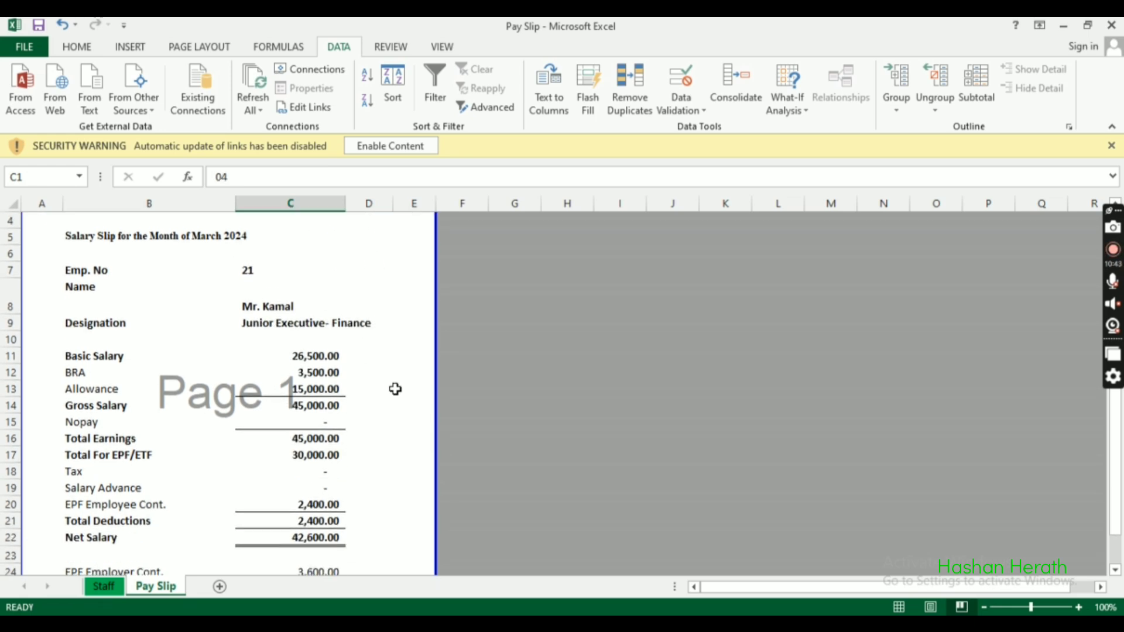
{"action": "scroll", "coordinate": [394, 391], "scroll_direction": "down", "scroll_amount": 1}
Step: Try S/N 05, then 06, in C1, reviewing the slip's values each time
{"action": "scroll", "coordinate": [384, 389], "scroll_direction": "up", "scroll_amount": 2}
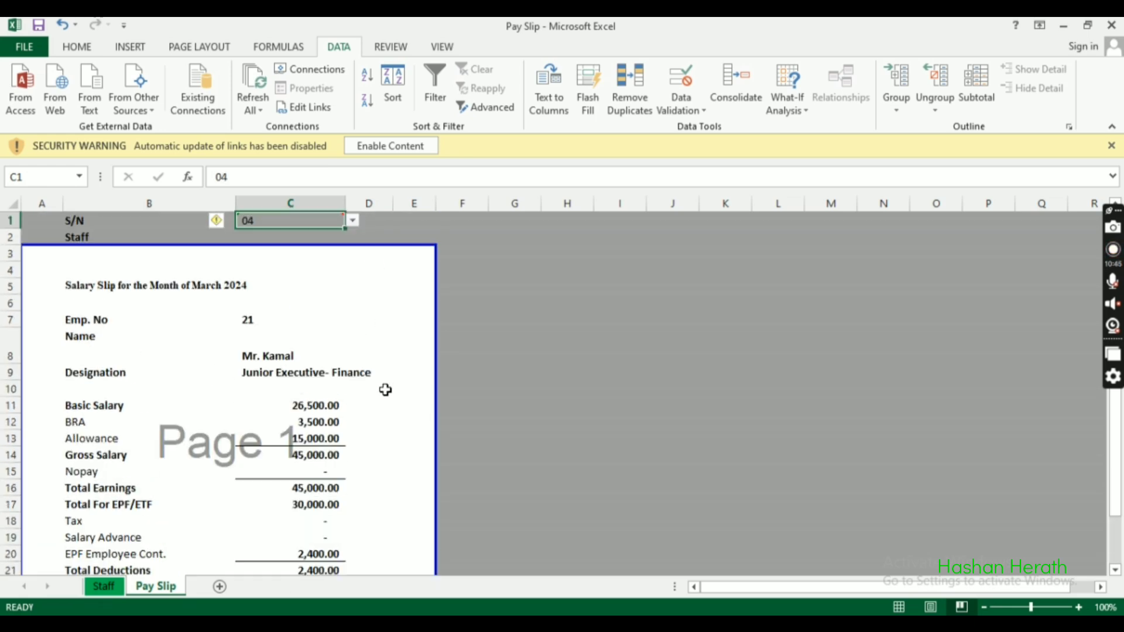
{"action": "left_click", "coordinate": [353, 221]}
{"action": "left_click", "coordinate": [315, 281]}
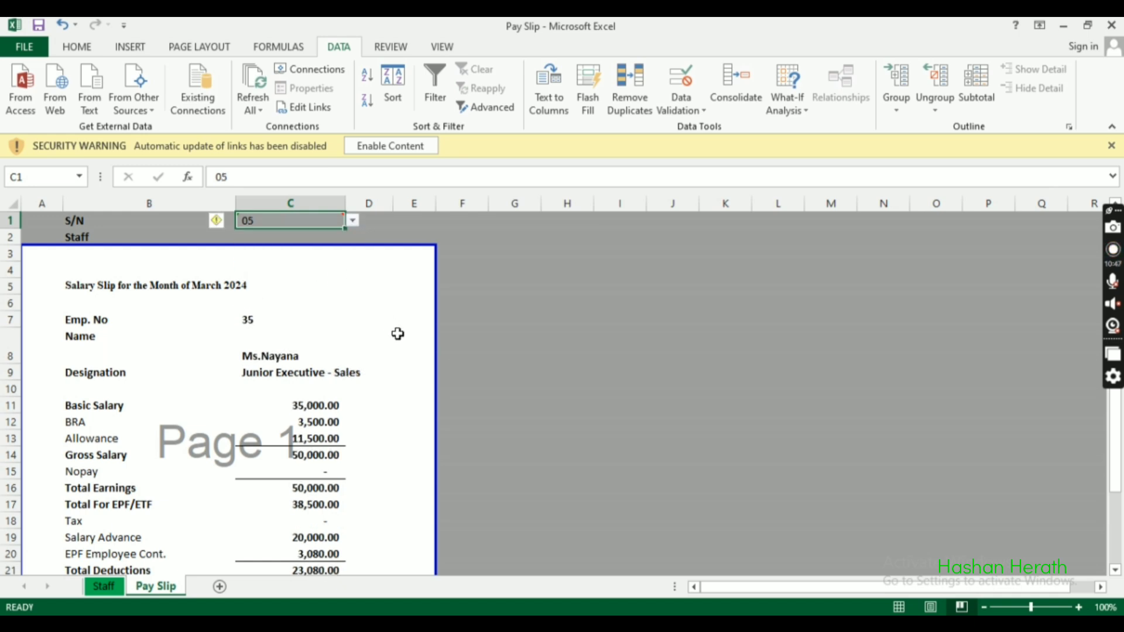
{"action": "scroll", "coordinate": [385, 351], "scroll_direction": "down", "scroll_amount": 1}
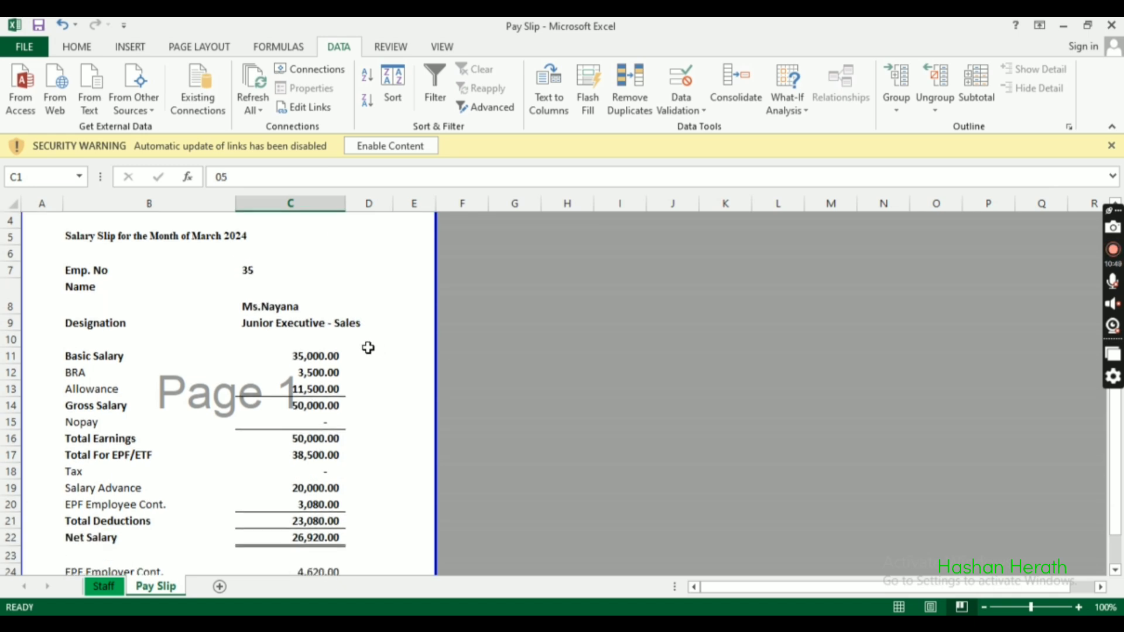
{"action": "scroll", "coordinate": [338, 398], "scroll_direction": "down", "scroll_amount": 2}
{"action": "scroll", "coordinate": [342, 404], "scroll_direction": "up", "scroll_amount": 4}
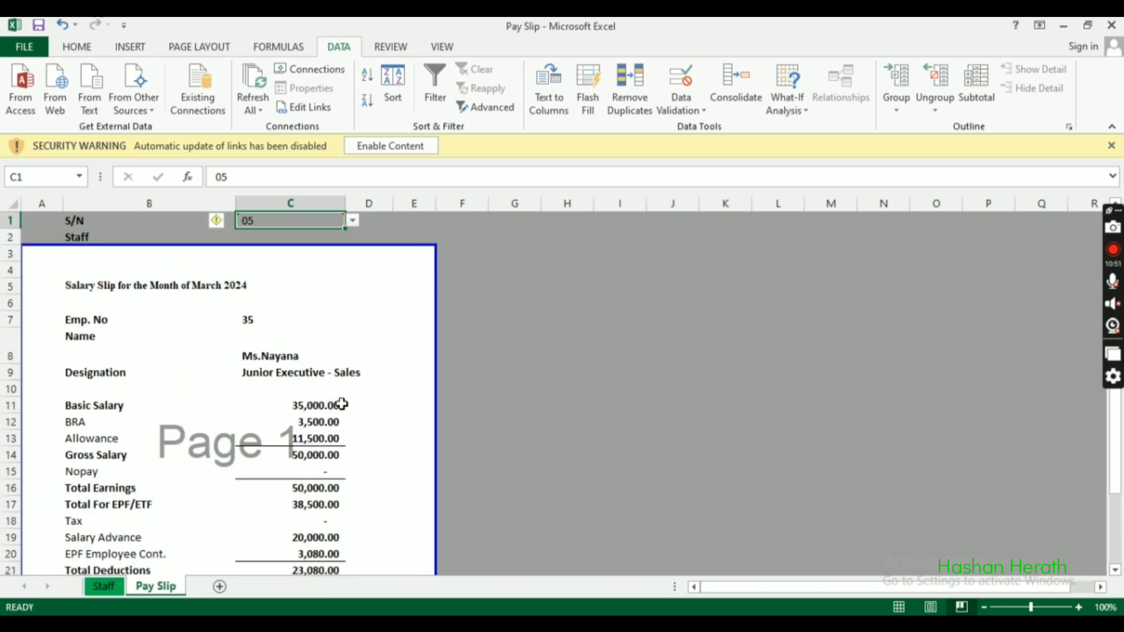
{"action": "left_click", "coordinate": [353, 220]}
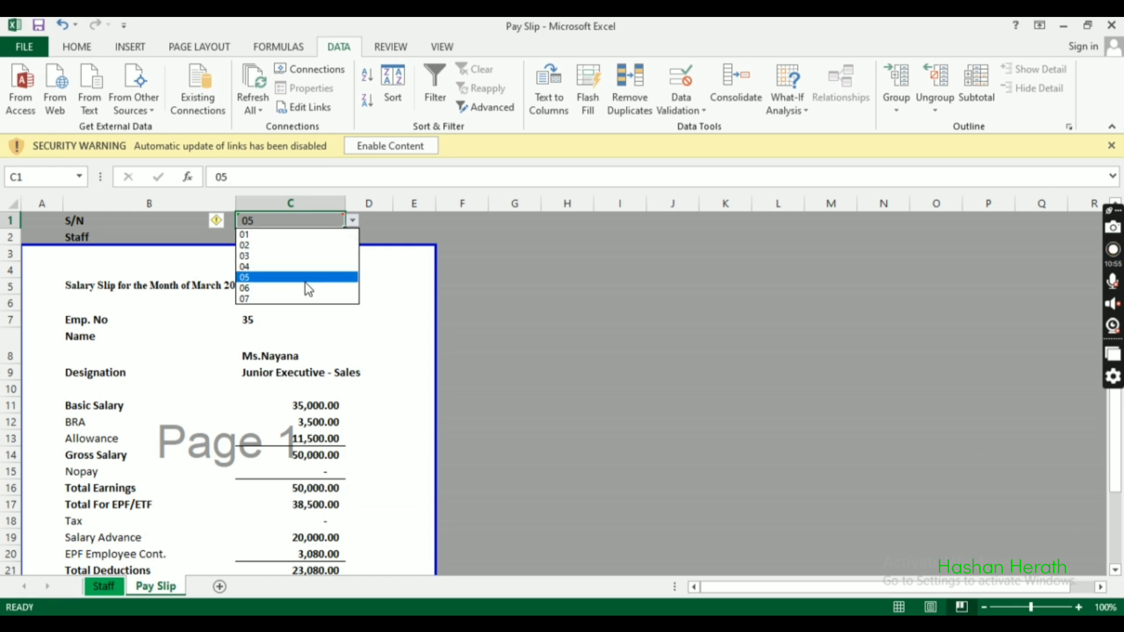
{"action": "left_click", "coordinate": [300, 288]}
{"action": "scroll", "coordinate": [357, 343], "scroll_direction": "down", "scroll_amount": 1}
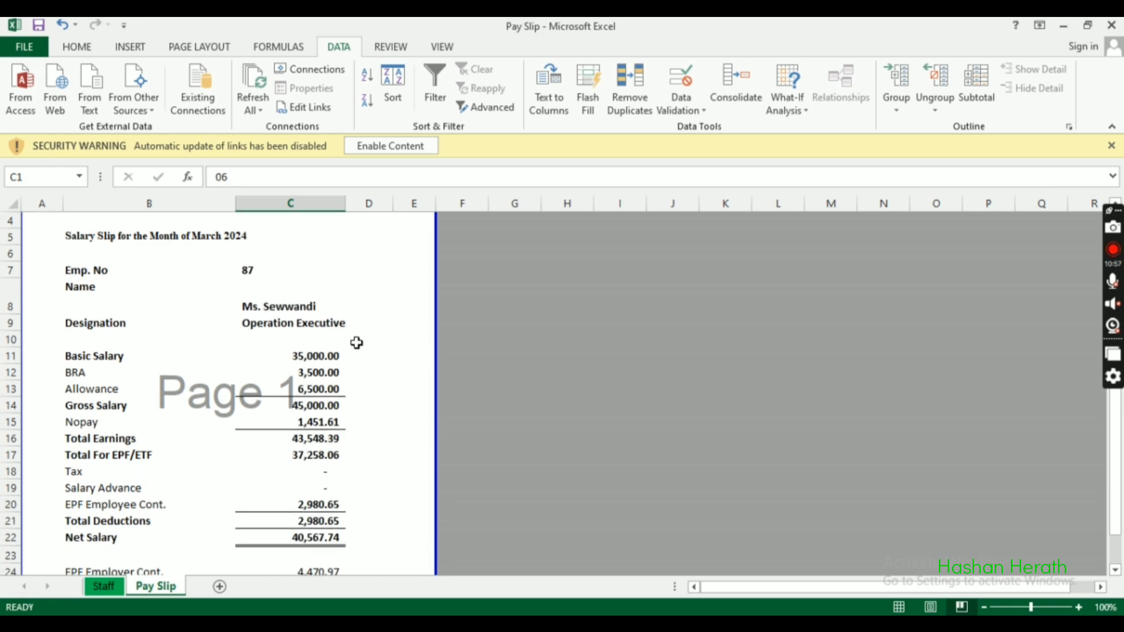
Step: Set C1 back to S/N 05 so the slip shows Emp. No 35
{"action": "scroll", "coordinate": [369, 298], "scroll_direction": "up", "scroll_amount": 1}
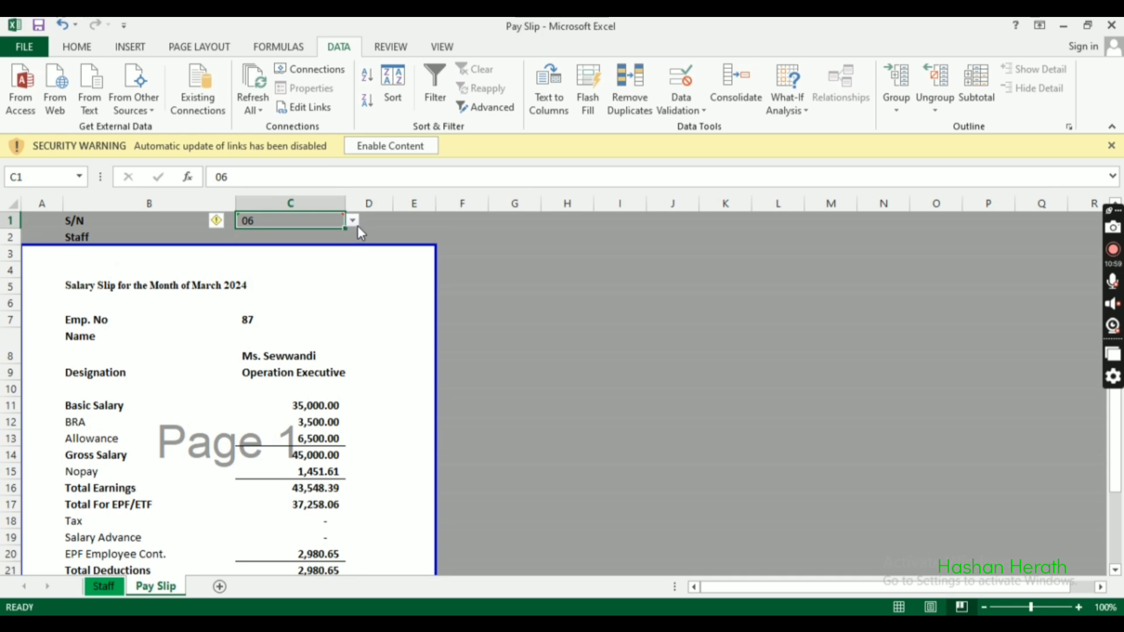
{"action": "left_click", "coordinate": [353, 220]}
{"action": "left_click", "coordinate": [297, 281]}
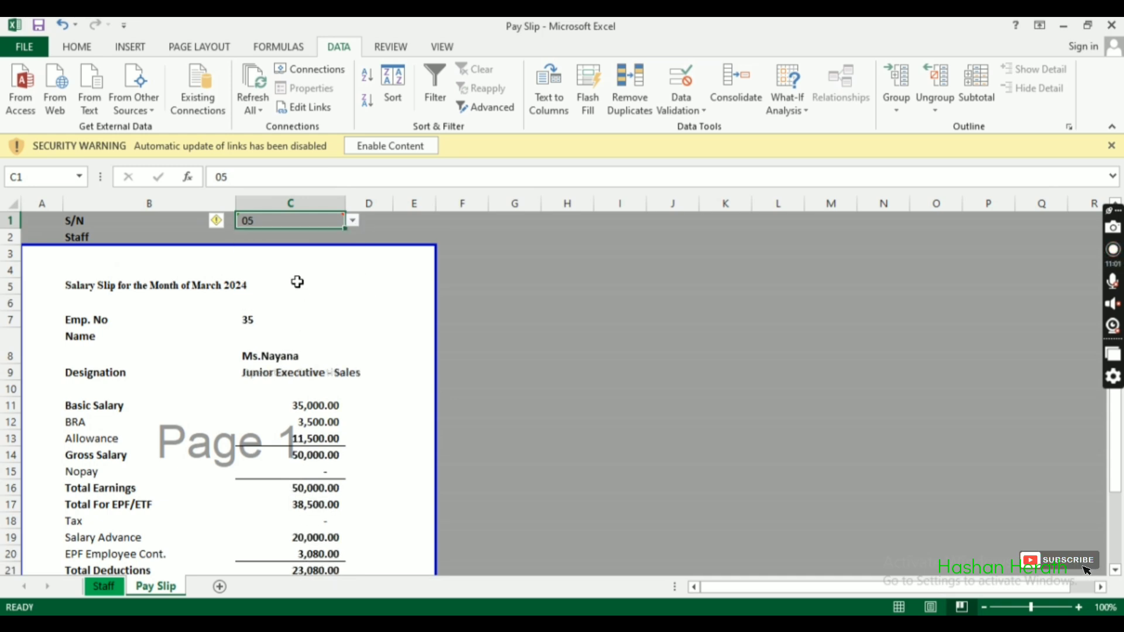